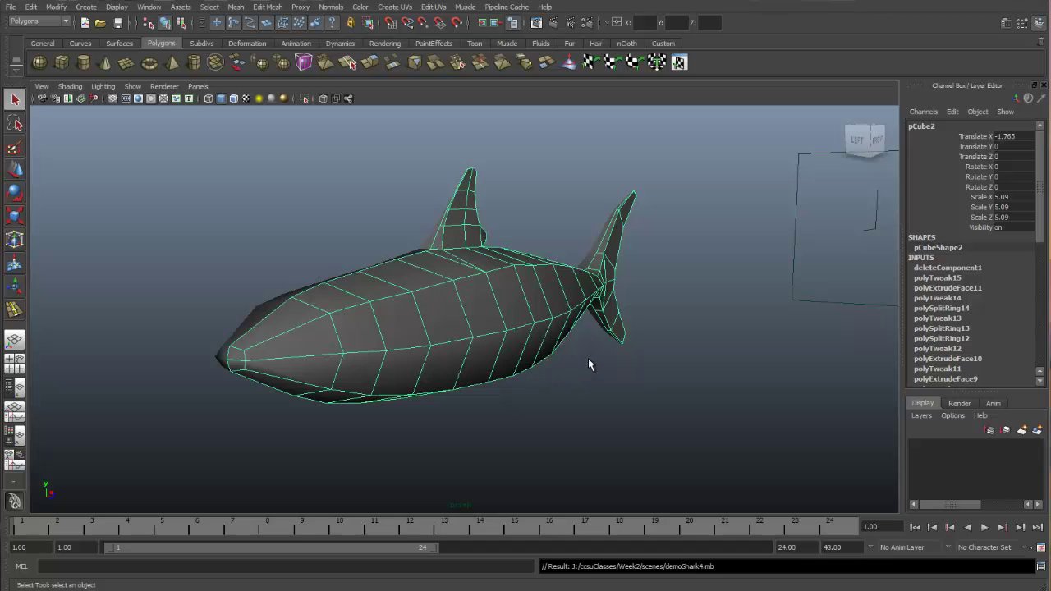
# Line up the shark in the front view against the reference drawing
pyautogui.keyDown('alt'); pyautogui.moveTo(588, 358); pyautogui.dragTo(439, 356); pyautogui.keyUp('alt')
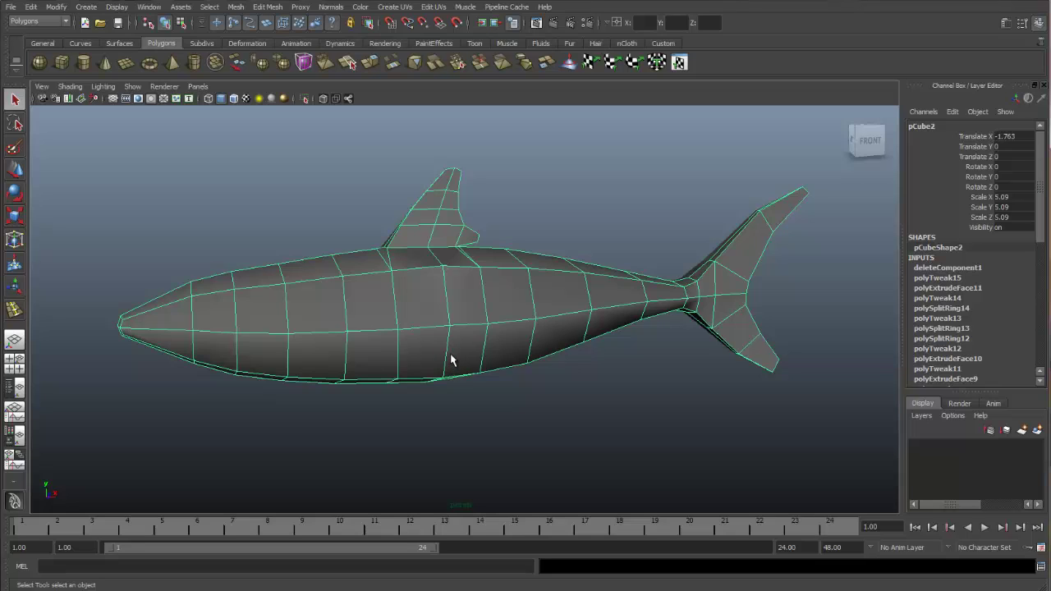
pyautogui.press('space')
pyautogui.press('space')
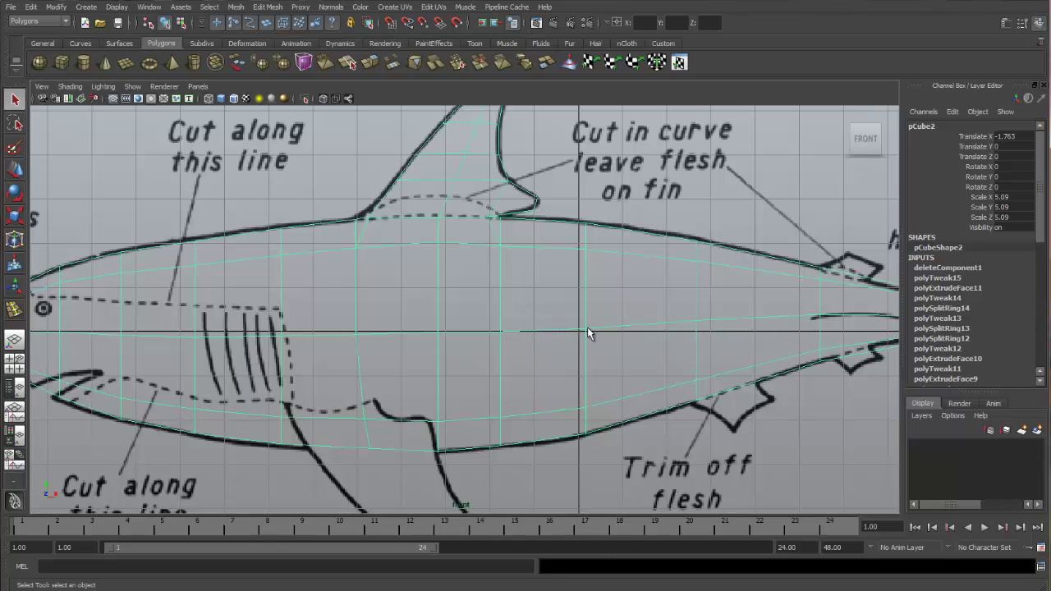
pyautogui.scroll(-3, 575, 333)
pyautogui.scroll(3, 492, 331)
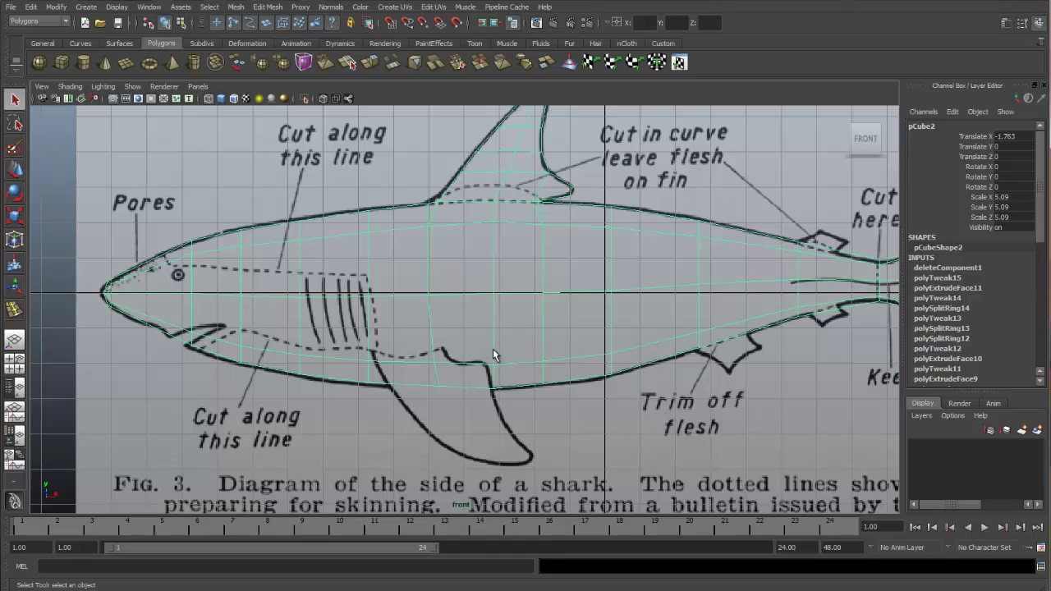
# Select the two lower-side body faces behind the gills and orbit to check them
pyautogui.moveTo(493, 355); pyautogui.dragTo(497, 375, button='right')
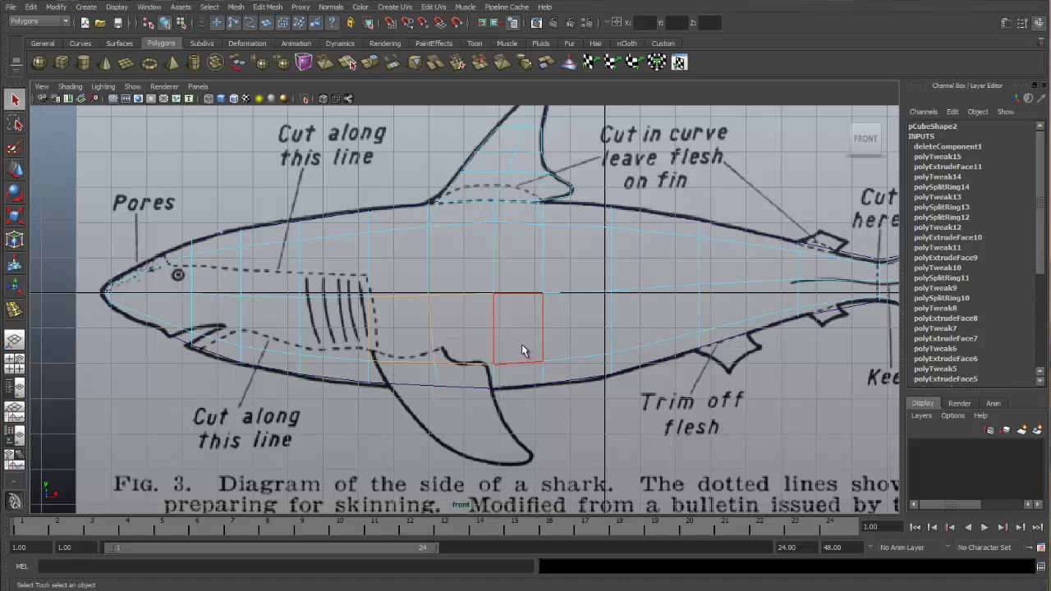
pyautogui.press('space')
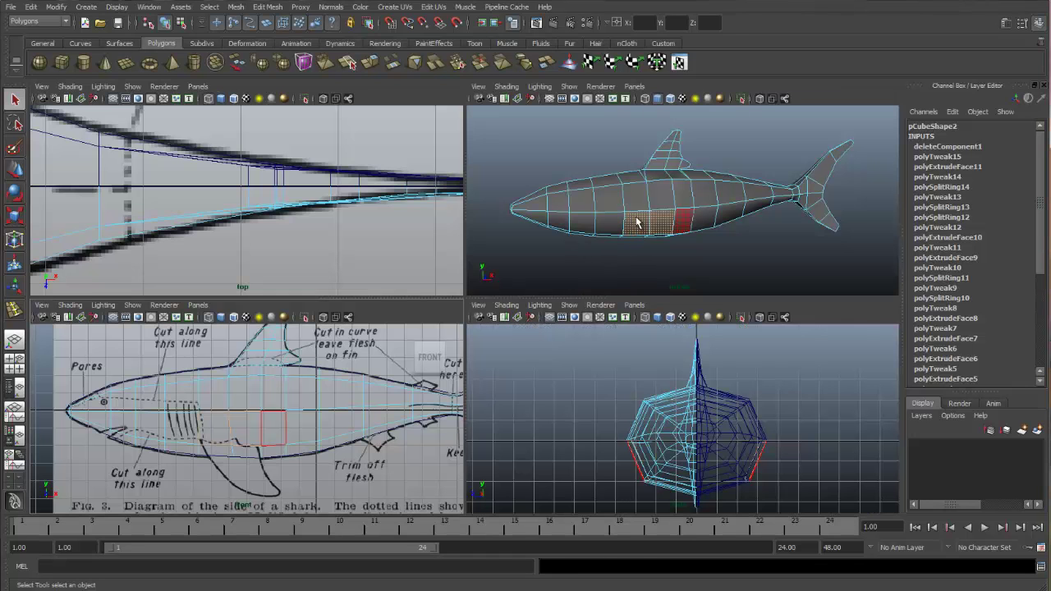
pyautogui.keyDown('alt'); pyautogui.moveTo(629, 247); pyautogui.dragTo(669, 237); pyautogui.keyUp('alt')
pyautogui.press('space')
pyautogui.keyDown('alt'); pyautogui.moveTo(545, 364); pyautogui.dragTo(465, 369); pyautogui.keyUp('alt')
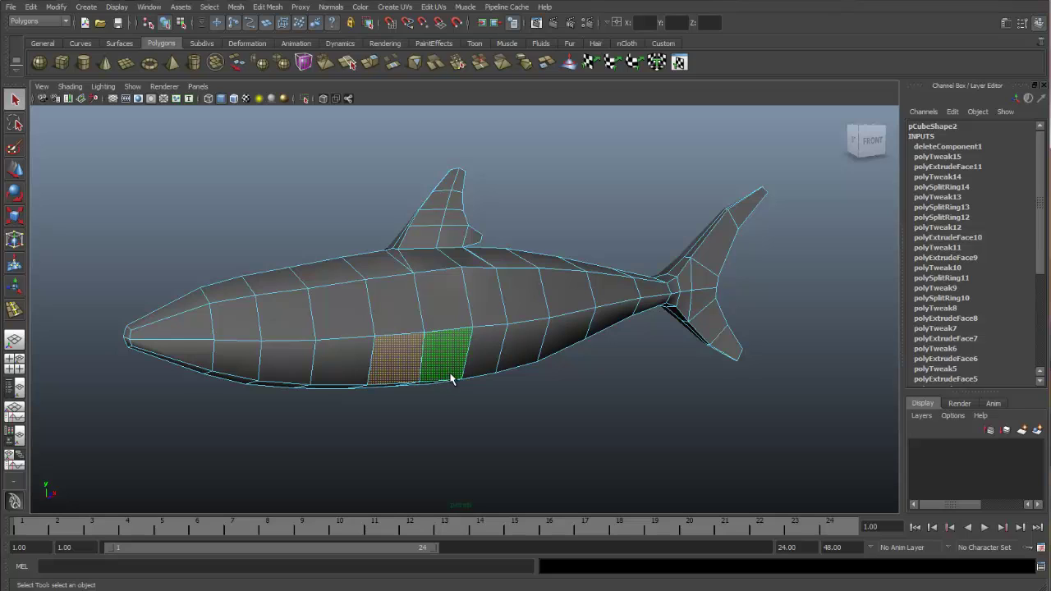
# Extrude the two lower-side faces and inset them slightly with the Offset handle
pyautogui.click(263, 7)
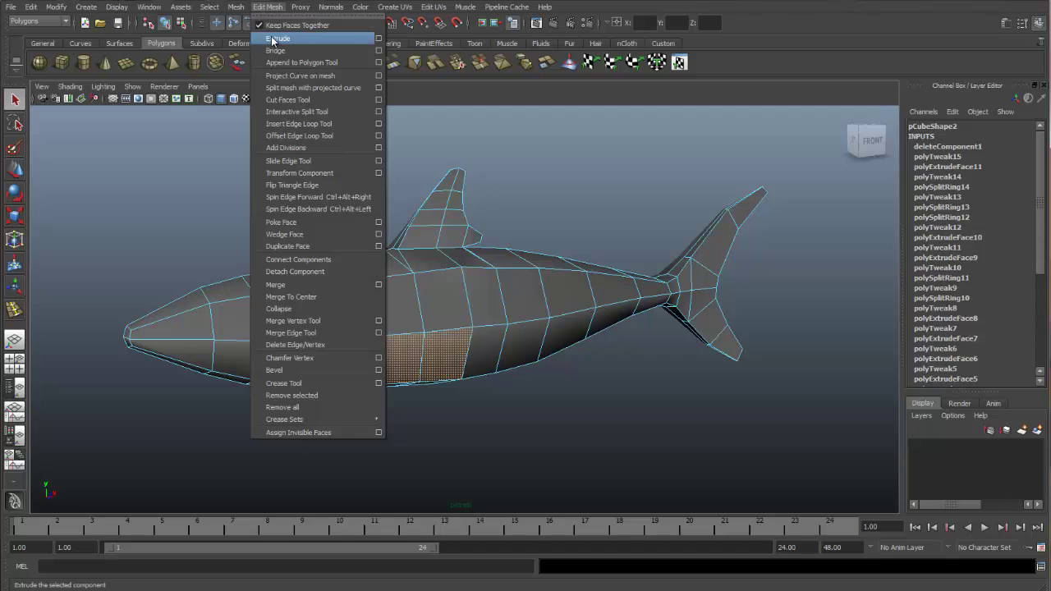
pyautogui.click(273, 38)
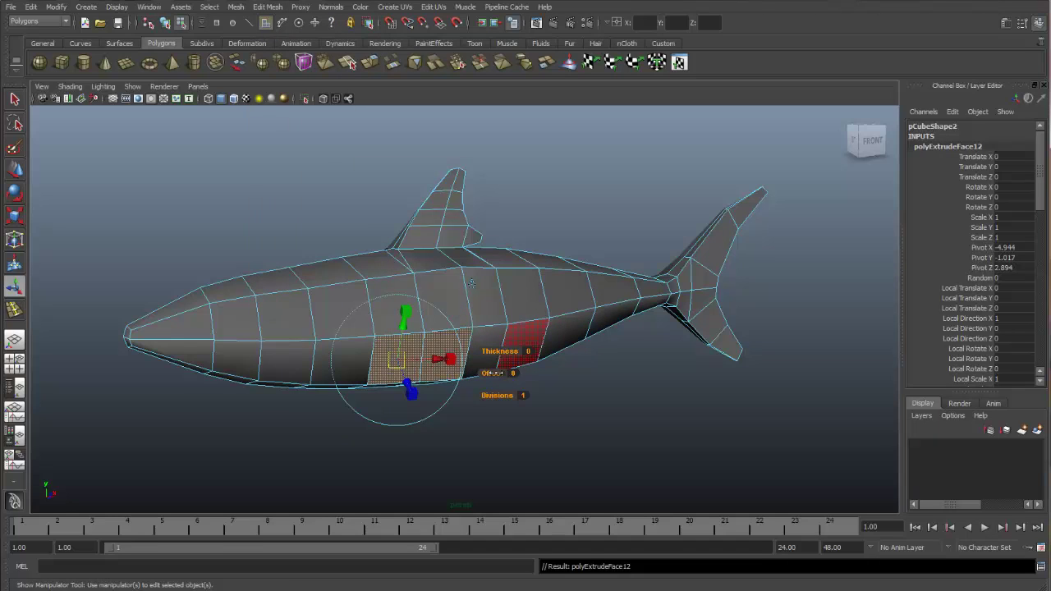
pyautogui.moveTo(495, 373); pyautogui.dragTo(498, 375)
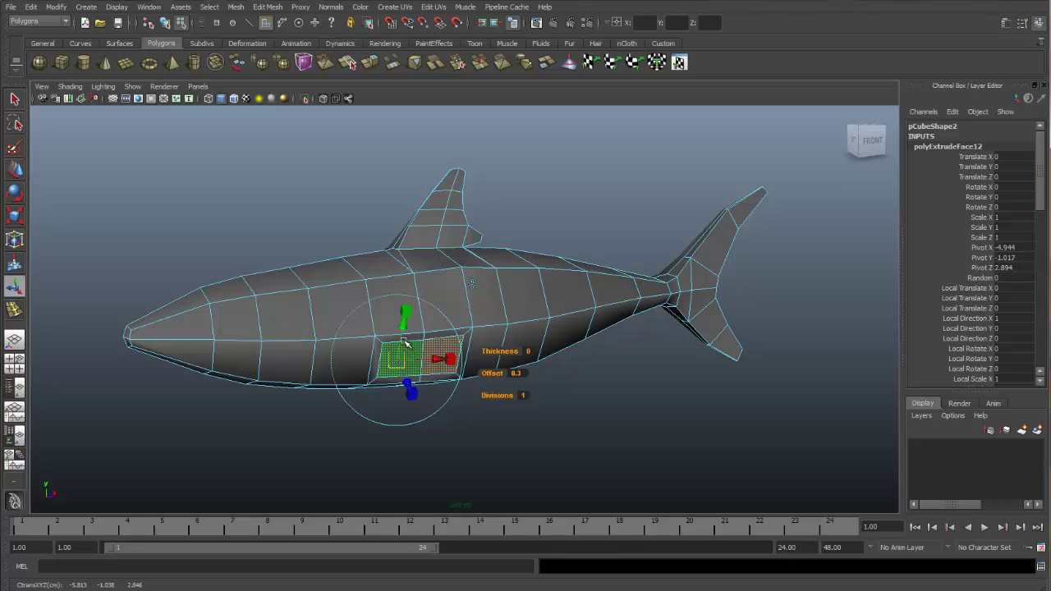
# Scale the extruded faces down along Y into a thin, flat strip
pyautogui.press('r')
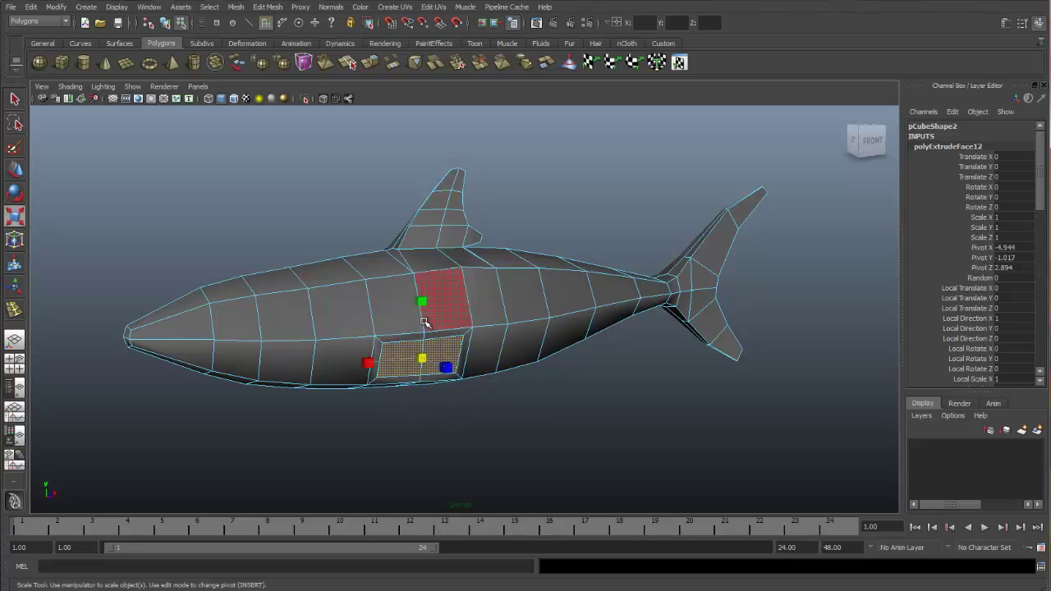
pyautogui.moveTo(421, 303); pyautogui.dragTo(421, 336)
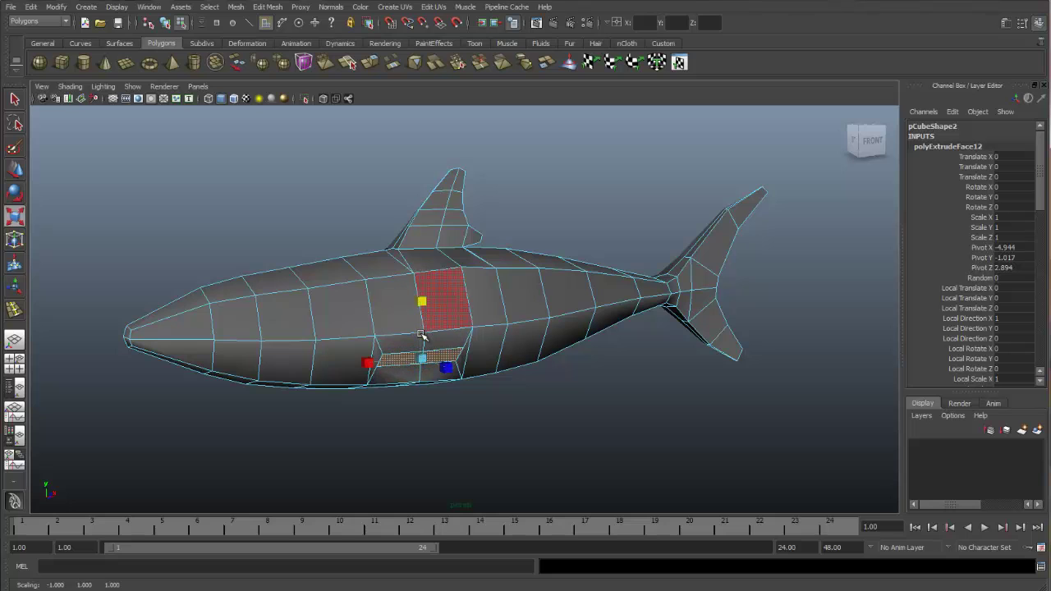
pyautogui.keyDown('alt'); pyautogui.moveTo(446, 382); pyautogui.dragTo(406, 390); pyautogui.keyUp('alt')
pyautogui.keyDown('alt'); pyautogui.moveTo(406, 390); pyautogui.dragTo(646, 359, button='right'); pyautogui.keyUp('alt')
pyautogui.keyDown('alt'); pyautogui.moveTo(646, 358); pyautogui.dragTo(352, 315); pyautogui.keyUp('alt')
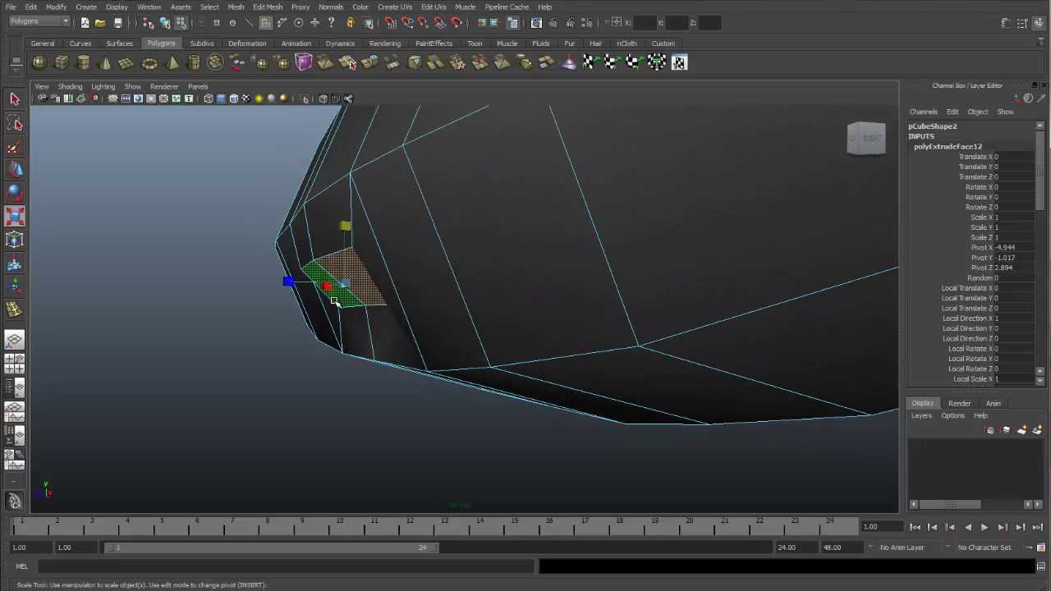
# Try tilting the extruded face, then undo the rotation
pyautogui.press('e')
pyautogui.moveTo(294, 264); pyautogui.dragTo(294, 263)
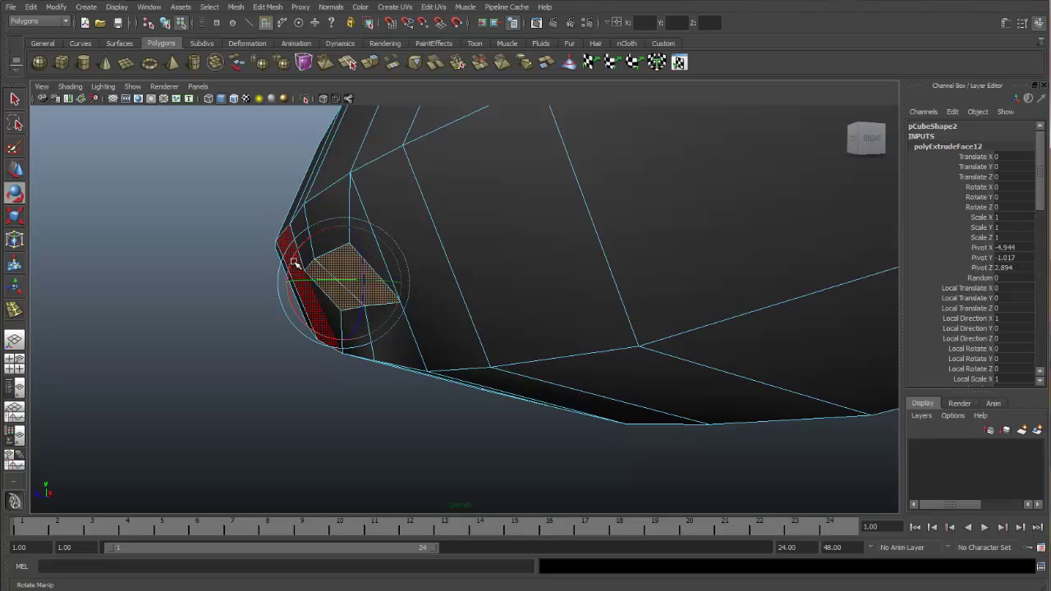
pyautogui.hotkey('ctrl', 'z')
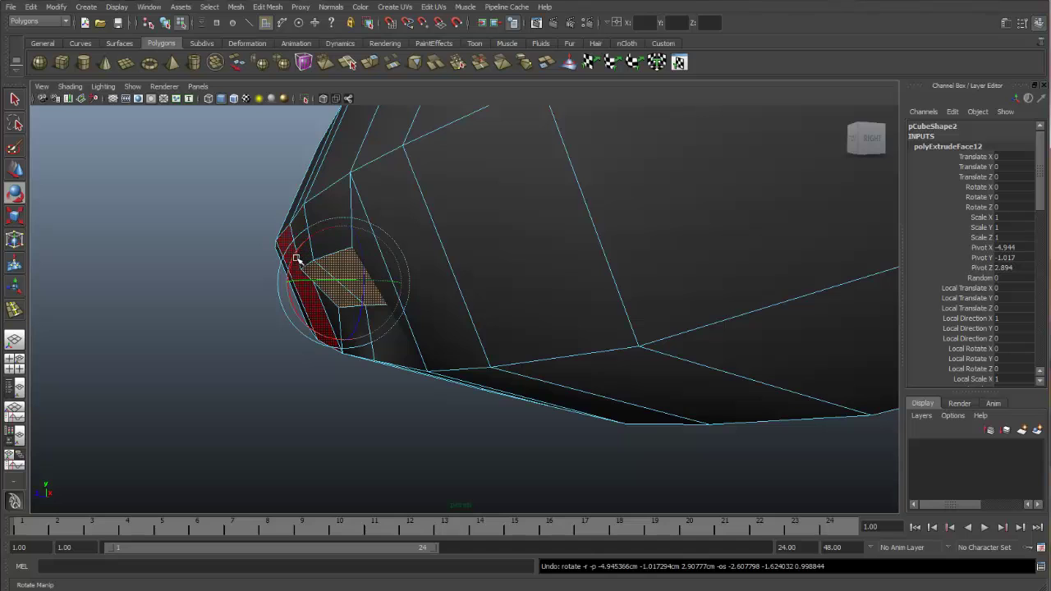
pyautogui.keyDown('alt'); pyautogui.moveTo(289, 291); pyautogui.dragTo(297, 271); pyautogui.keyUp('alt')
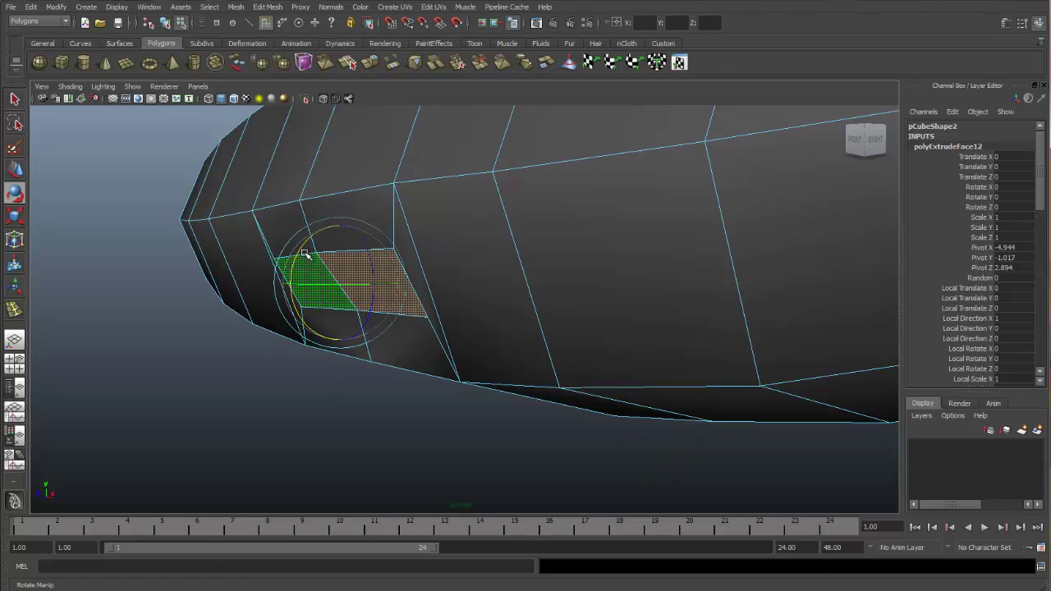
pyautogui.keyDown('alt'); pyautogui.moveTo(306, 255); pyautogui.dragTo(436, 354); pyautogui.keyUp('alt')
# Select the vertex on the shark's lower edge and nudge it along Z
pyautogui.press('w')
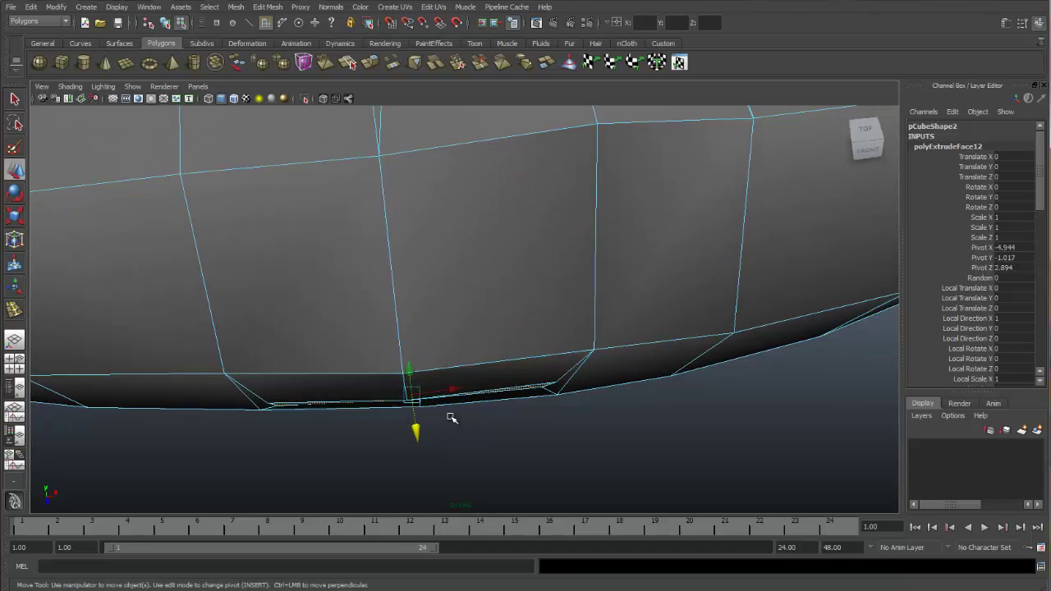
pyautogui.moveTo(443, 422)
pyautogui.keyDown('alt'); pyautogui.mouseDown()
pyautogui.moveTo(440, 404)
pyautogui.moveTo(441, 428)
pyautogui.mouseUp(); pyautogui.keyUp('alt')
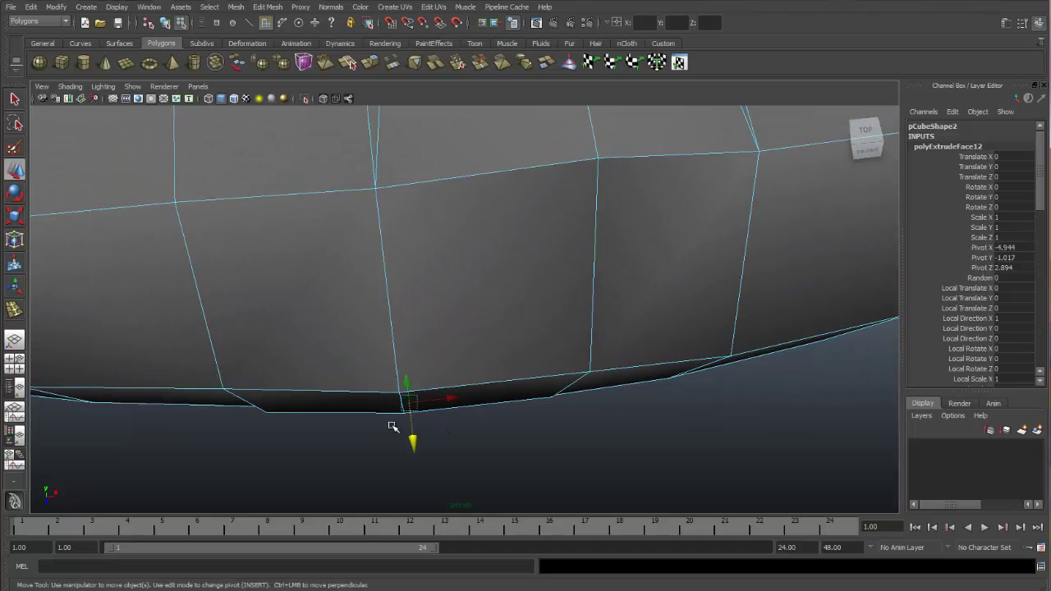
pyautogui.rightClick(390, 415)
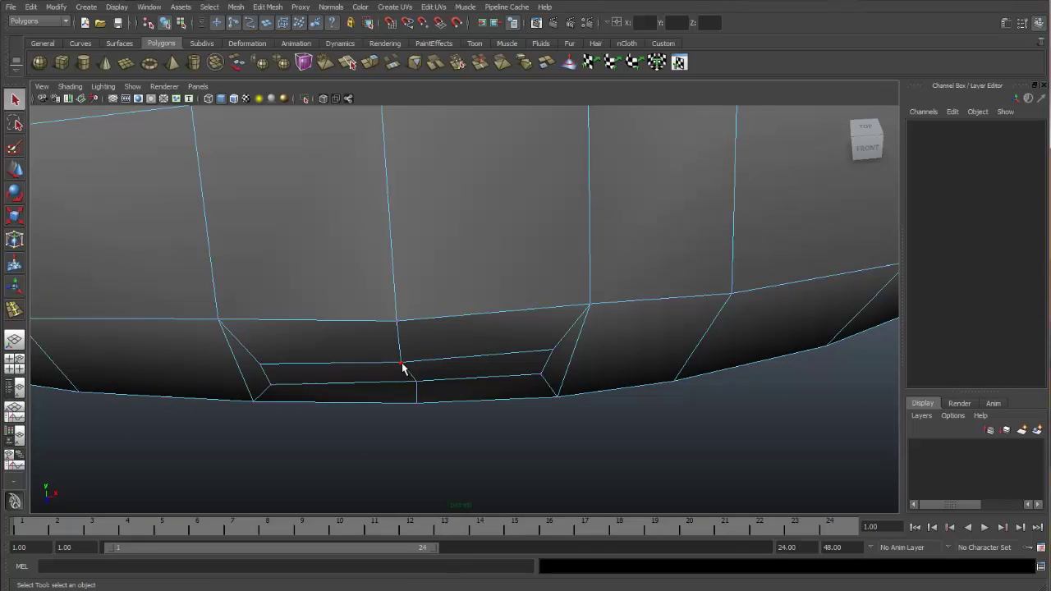
pyautogui.click(402, 369)
pyautogui.keyDown('alt'); pyautogui.moveTo(438, 363); pyautogui.dragTo(441, 376); pyautogui.keyUp('alt')
pyautogui.press('w')
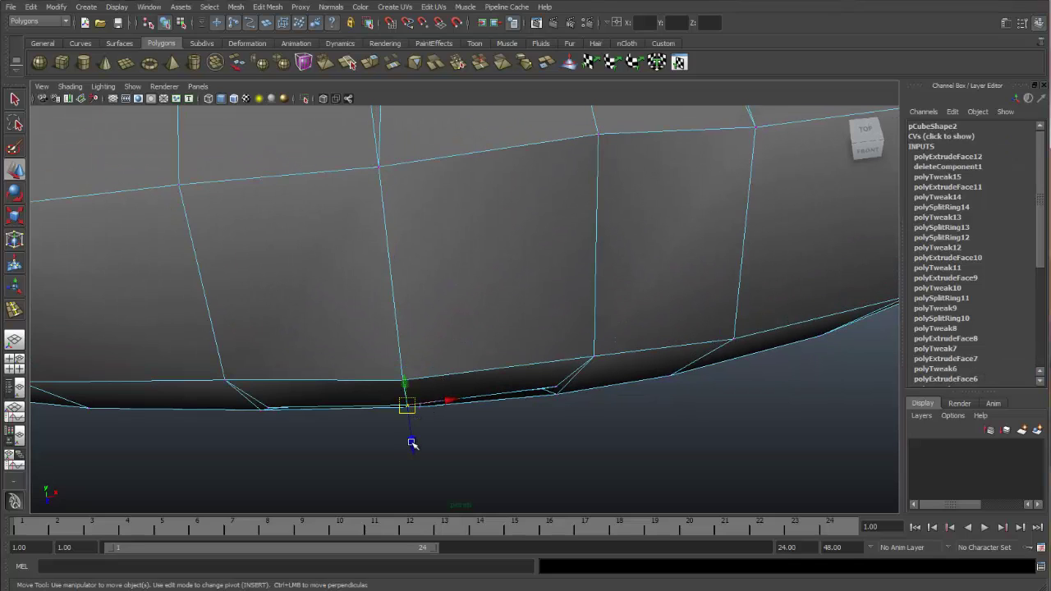
pyautogui.moveTo(412, 444); pyautogui.dragTo(447, 386)
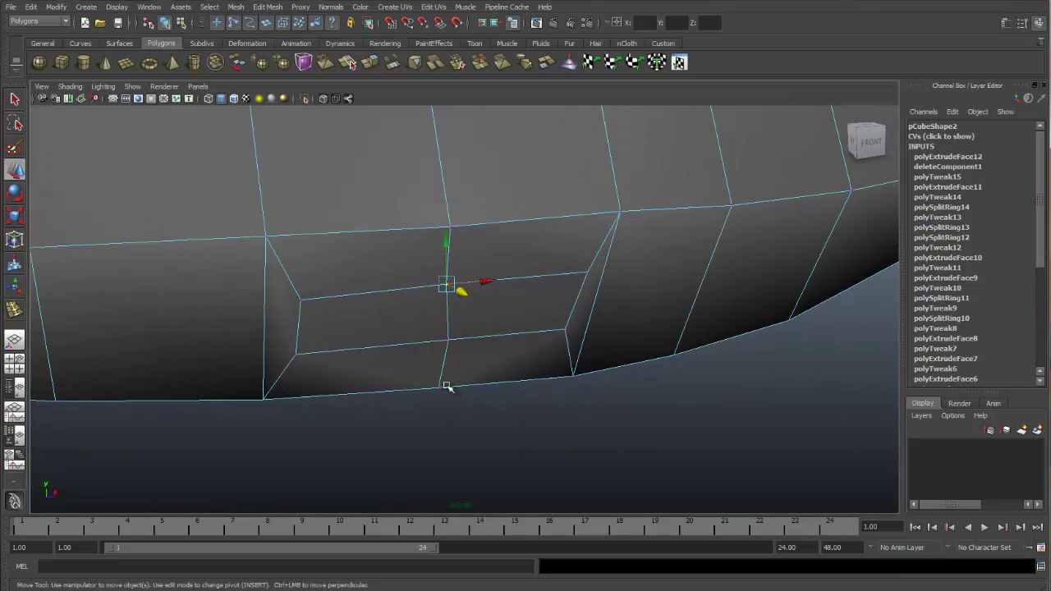
pyautogui.moveTo(424, 314); pyautogui.dragTo(417, 339, button='right')
# Select both inset-strip faces and extrude them
pyautogui.click(415, 316)
pyautogui.keyDown('shift'); pyautogui.click(500, 319); pyautogui.keyUp('shift')
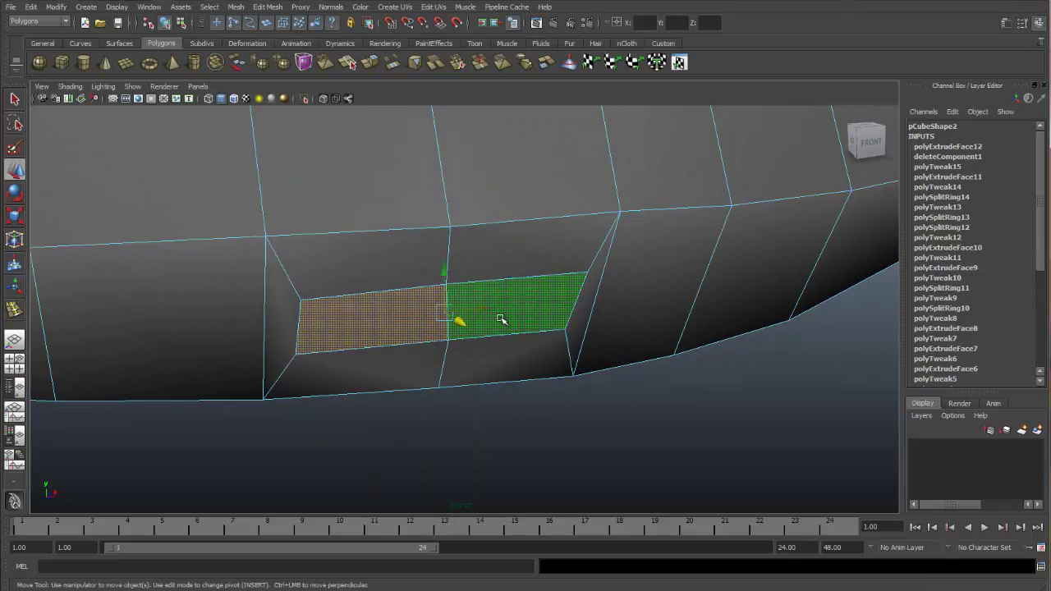
pyautogui.click(268, 7)
pyautogui.click(279, 40)
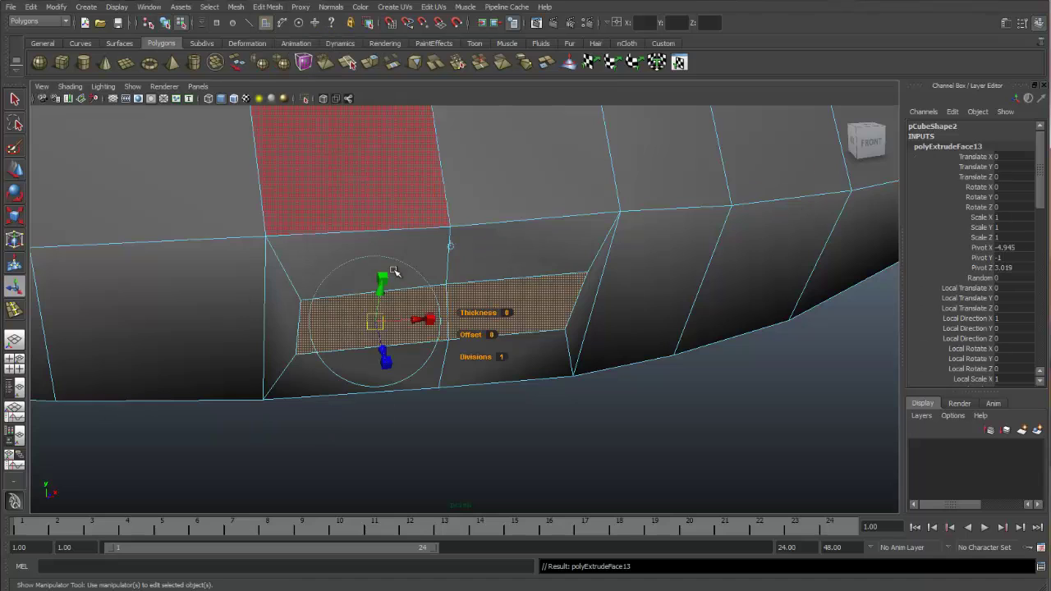
pyautogui.keyDown('alt'); pyautogui.moveTo(395, 272); pyautogui.dragTo(719, 400); pyautogui.keyUp('alt')
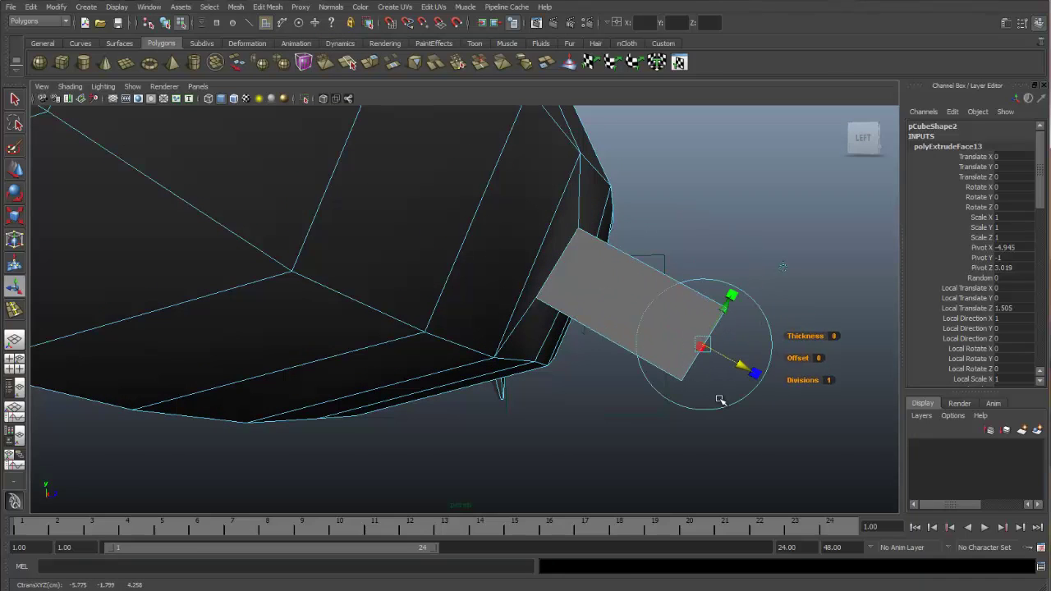
# Pull the extruded faces down in the front view toward the drawn pectoral fin
pyautogui.press('space')
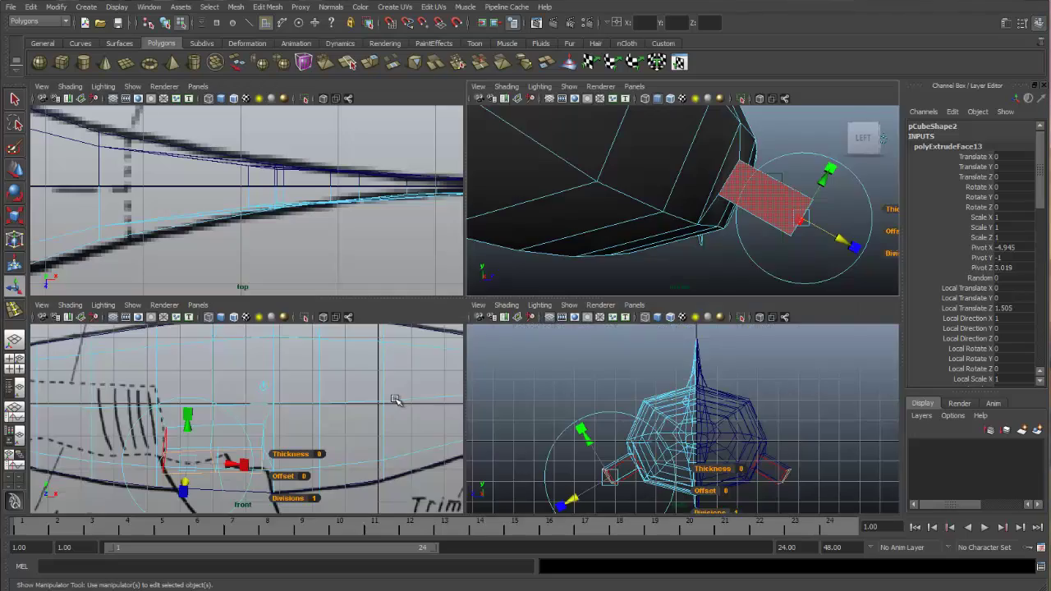
pyautogui.press('space')
pyautogui.keyDown('alt'); pyautogui.moveTo(565, 394); pyautogui.dragTo(489, 422, button='right'); pyautogui.keyUp('alt')
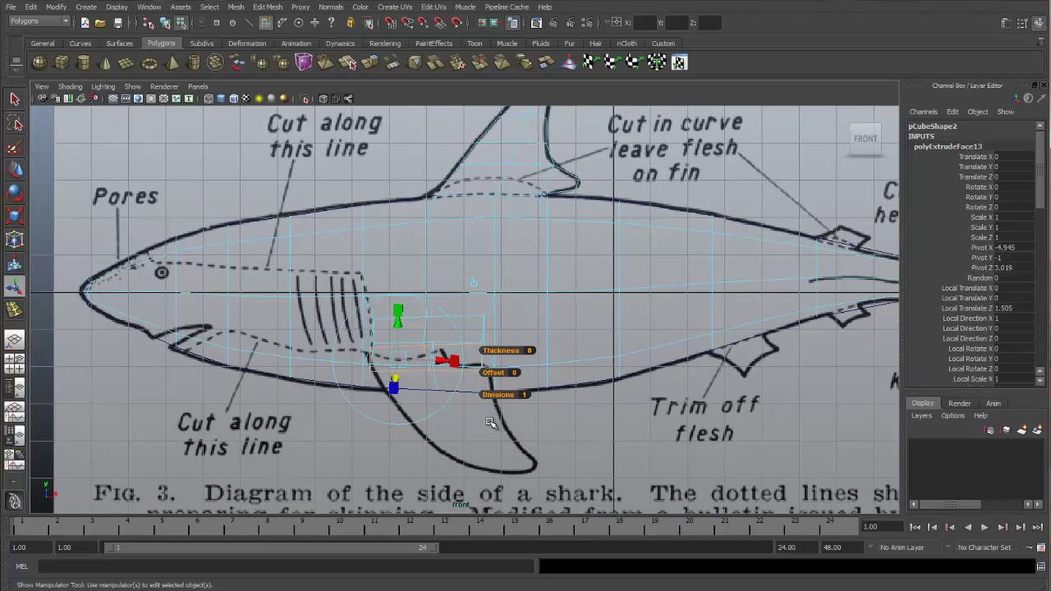
pyautogui.keyDown('alt'); pyautogui.moveTo(490, 423); pyautogui.dragTo(474, 367, button='middle'); pyautogui.keyUp('alt')
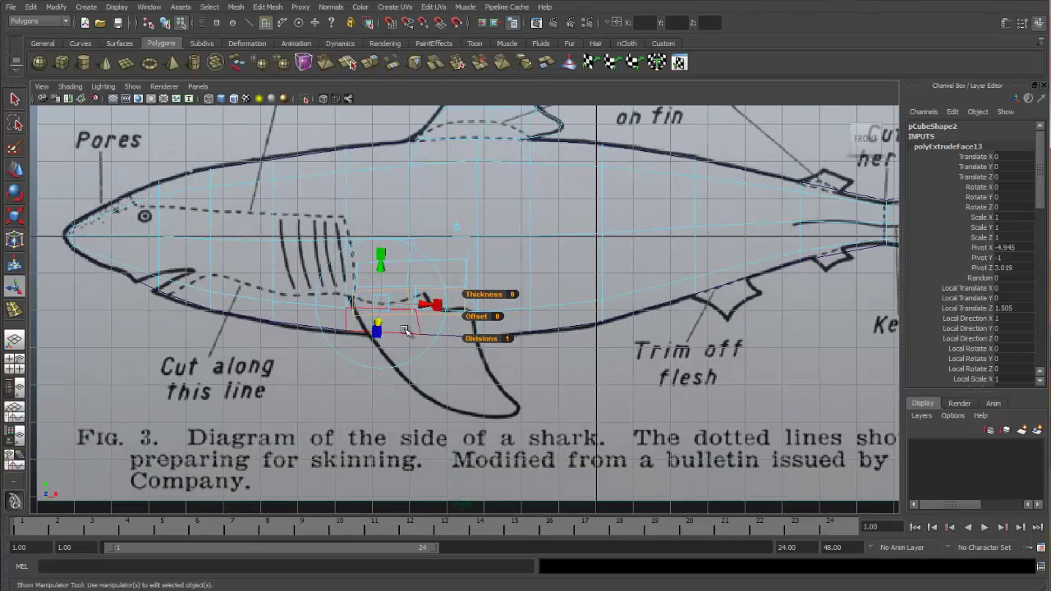
pyautogui.moveTo(378, 326); pyautogui.dragTo(392, 421)
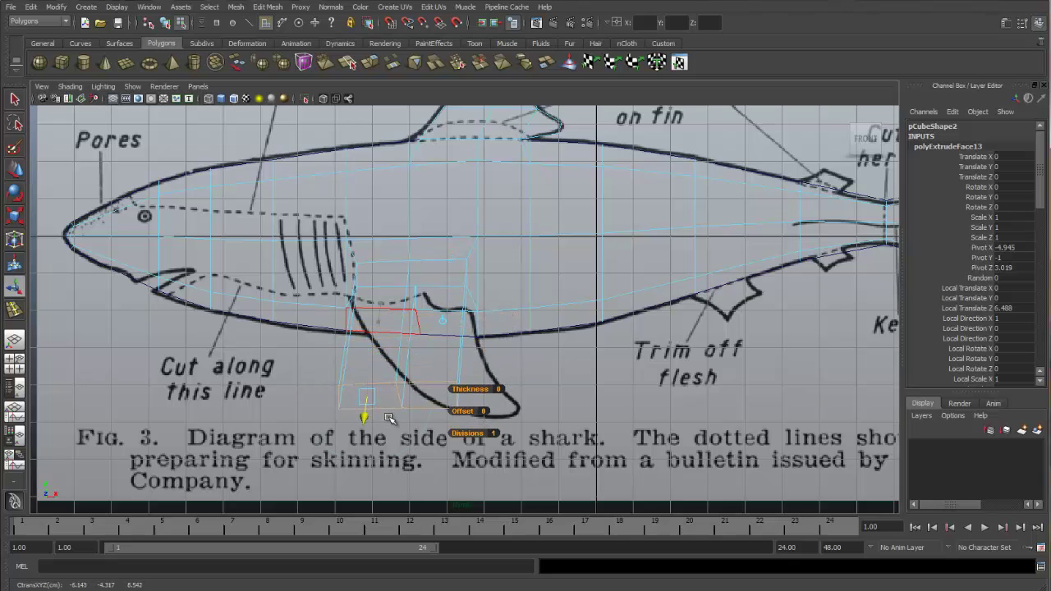
pyautogui.press('t')
pyautogui.press('space')
pyautogui.keyDown('alt'); pyautogui.moveTo(648, 283); pyautogui.dragTo(711, 234); pyautogui.keyUp('alt')
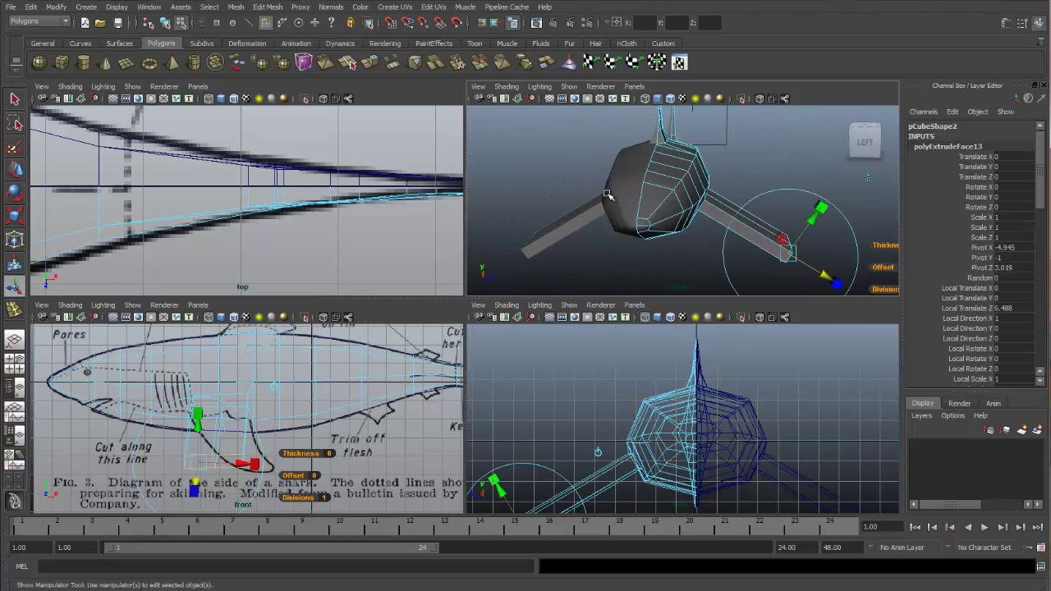
pyautogui.keyDown('alt'); pyautogui.moveTo(608, 238); pyautogui.dragTo(550, 250); pyautogui.keyUp('alt')
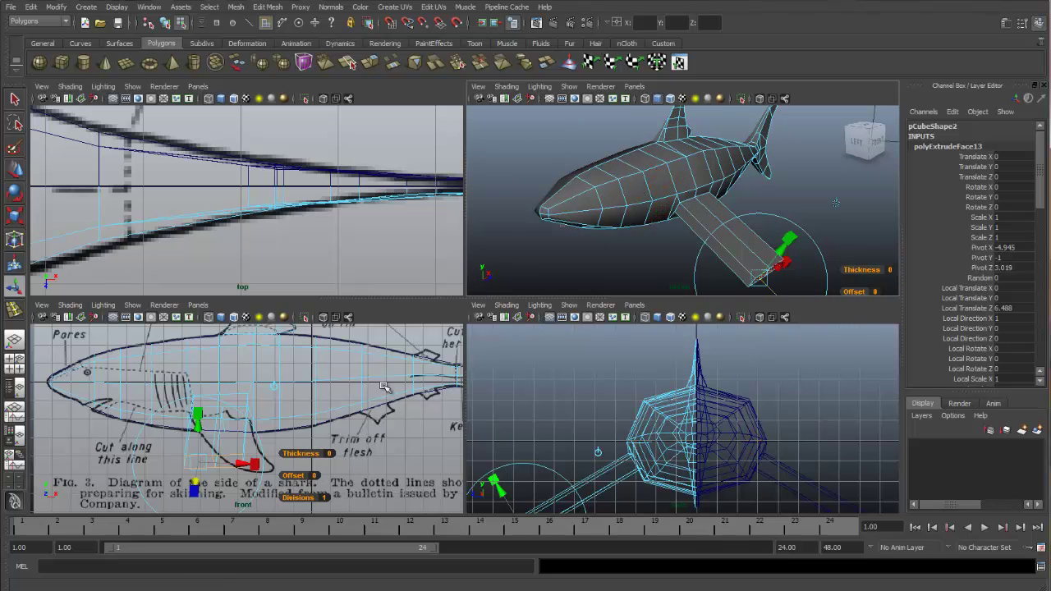
# Move the fin's rear, middle and front vertex columns back along X to the outline
pyautogui.press('space')
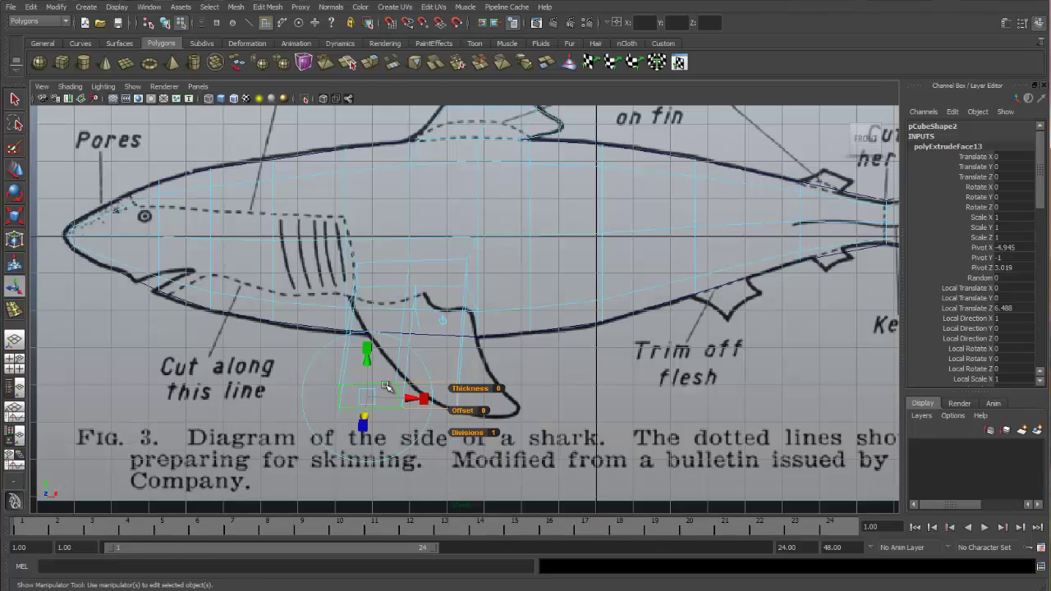
pyautogui.rightClick(389, 389)
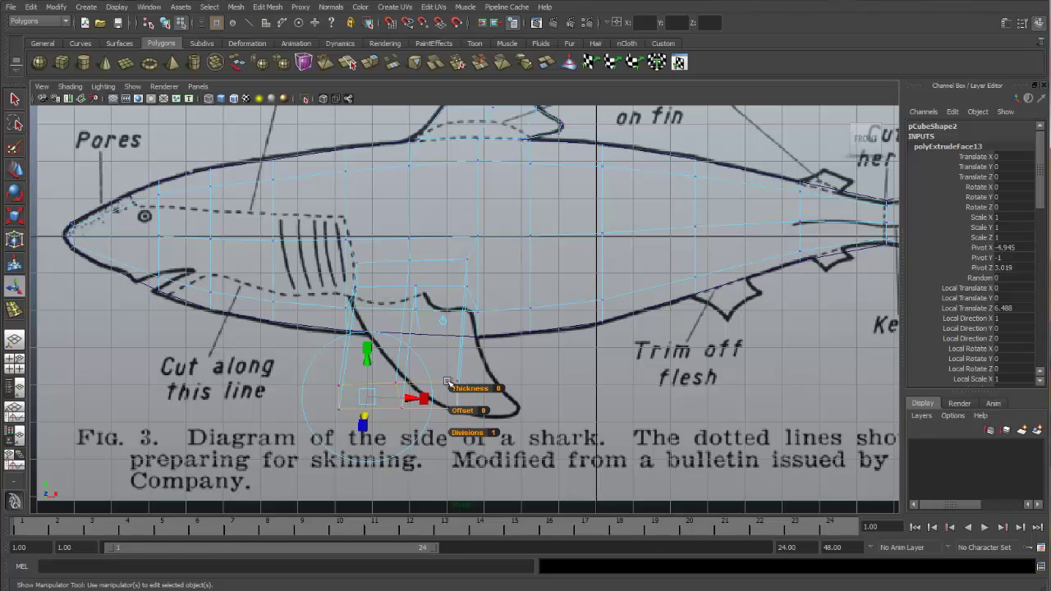
pyautogui.press('q')
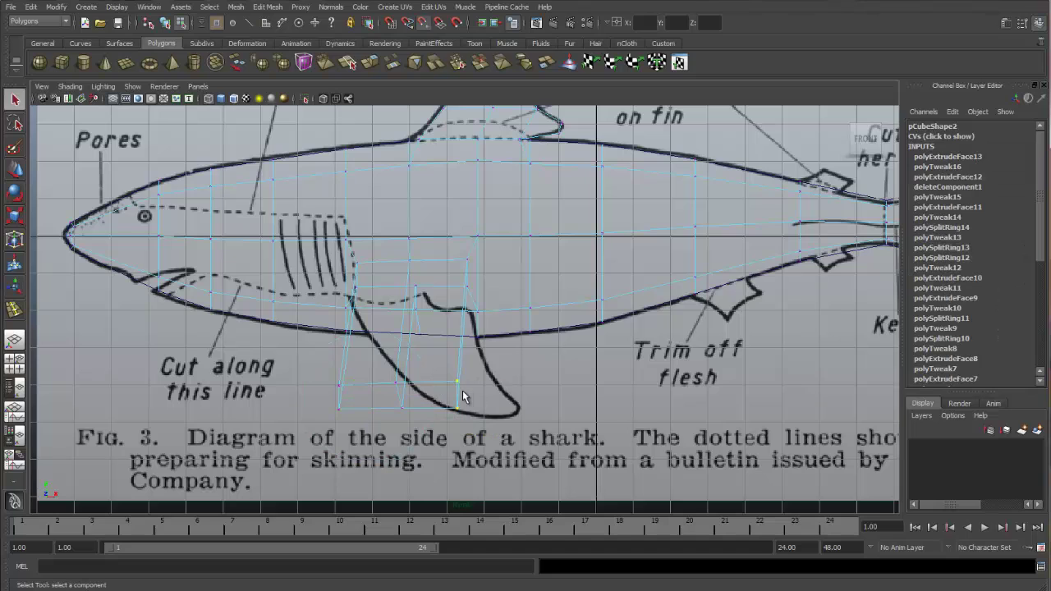
pyautogui.press('w')
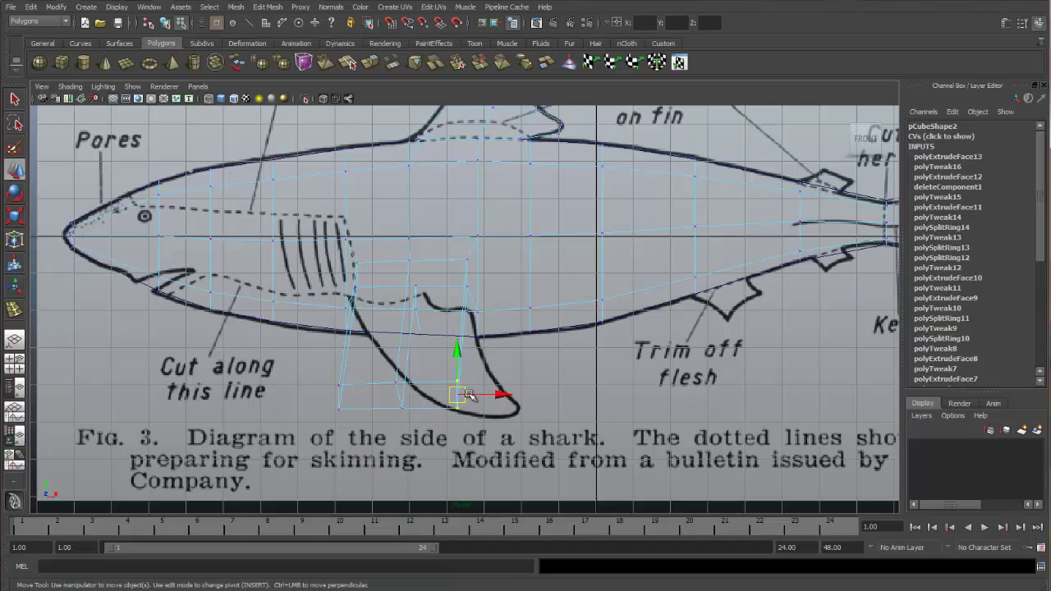
pyautogui.moveTo(474, 393); pyautogui.dragTo(525, 392)
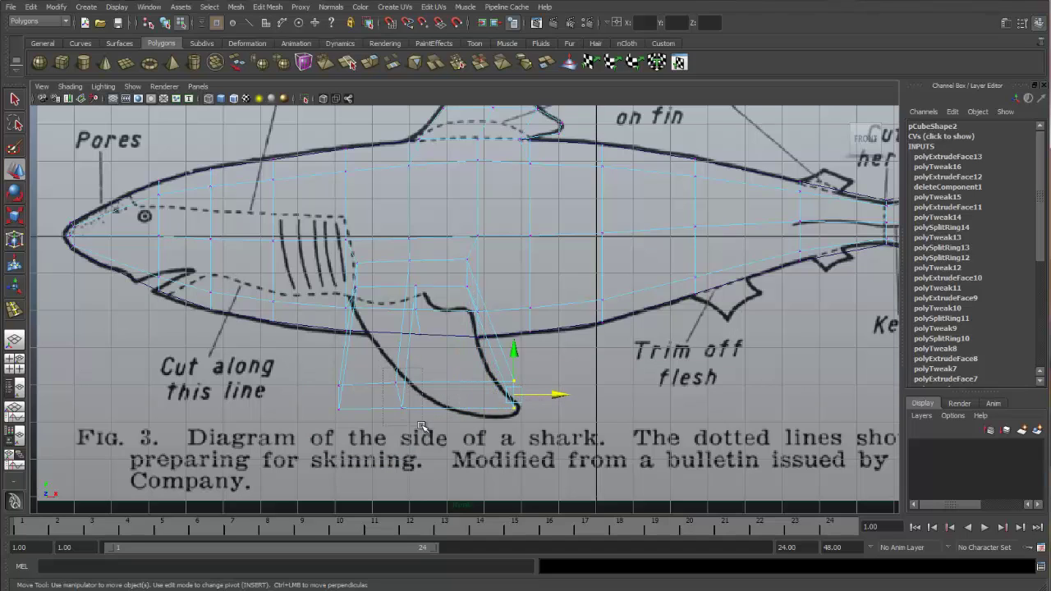
pyautogui.moveTo(383, 371); pyautogui.dragTo(499, 391)
pyautogui.moveTo(315, 374); pyautogui.dragTo(493, 392)
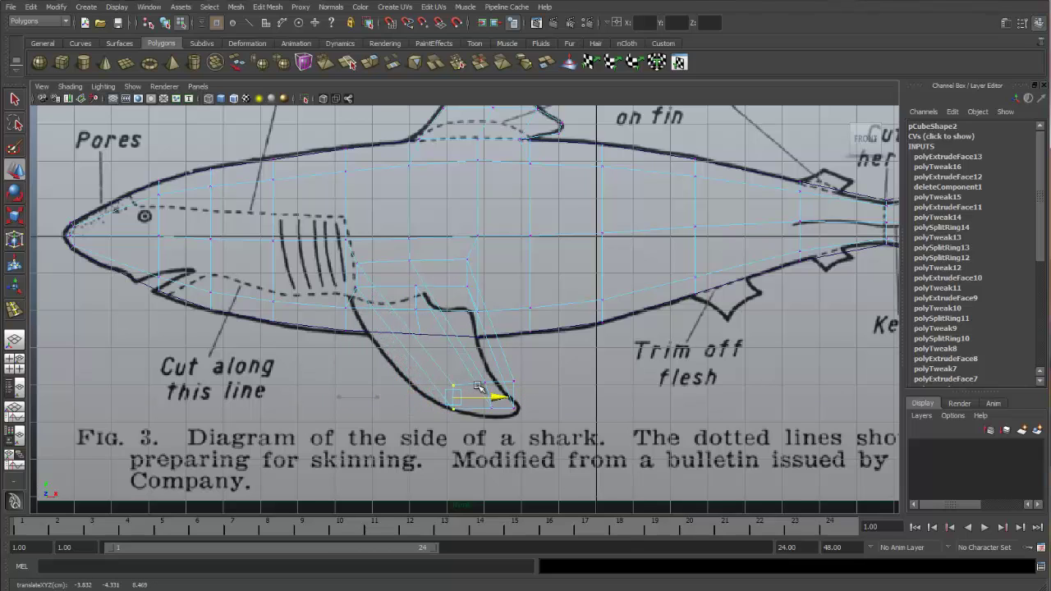
# Pull the fin-tip vertices down and back in the side view
pyautogui.press('space')
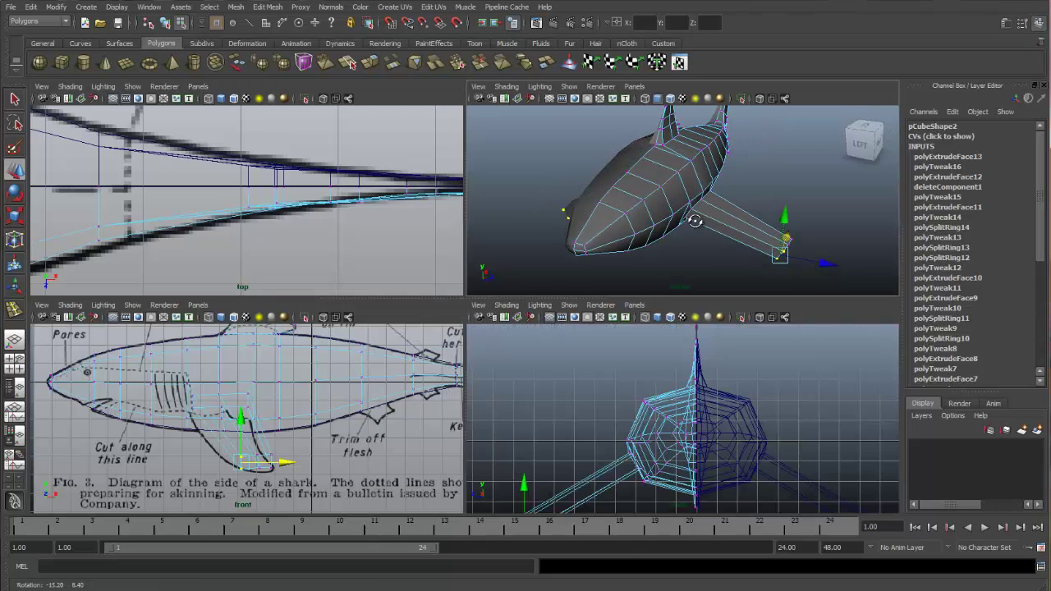
pyautogui.moveTo(559, 480); pyautogui.dragTo(597, 467)
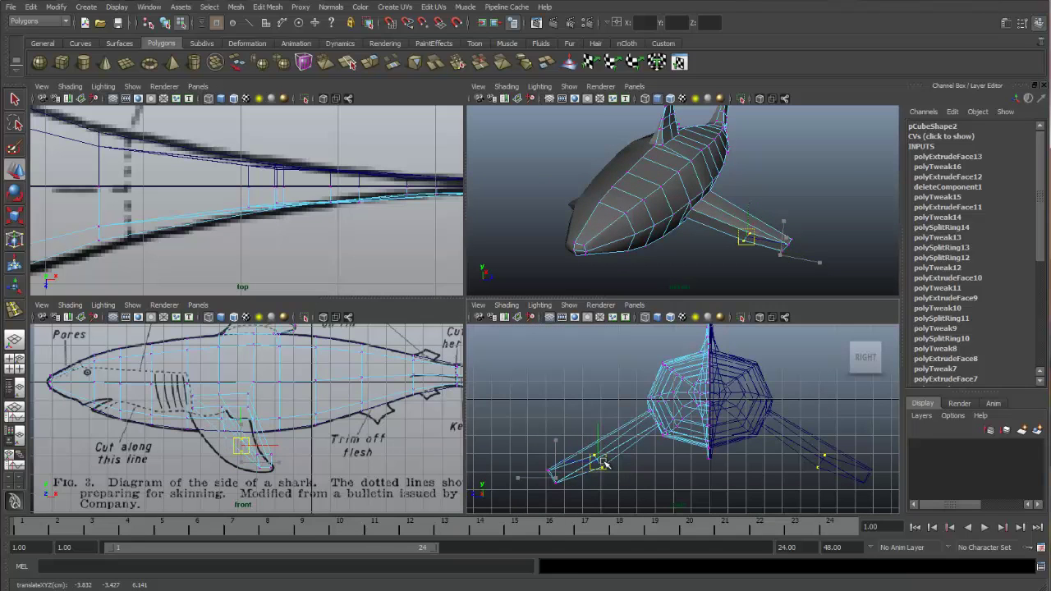
pyautogui.moveTo(534, 463); pyautogui.dragTo(635, 485)
pyautogui.press('w')
pyautogui.keyDown('alt'); pyautogui.moveTo(624, 207); pyautogui.dragTo(581, 237); pyautogui.keyUp('alt')
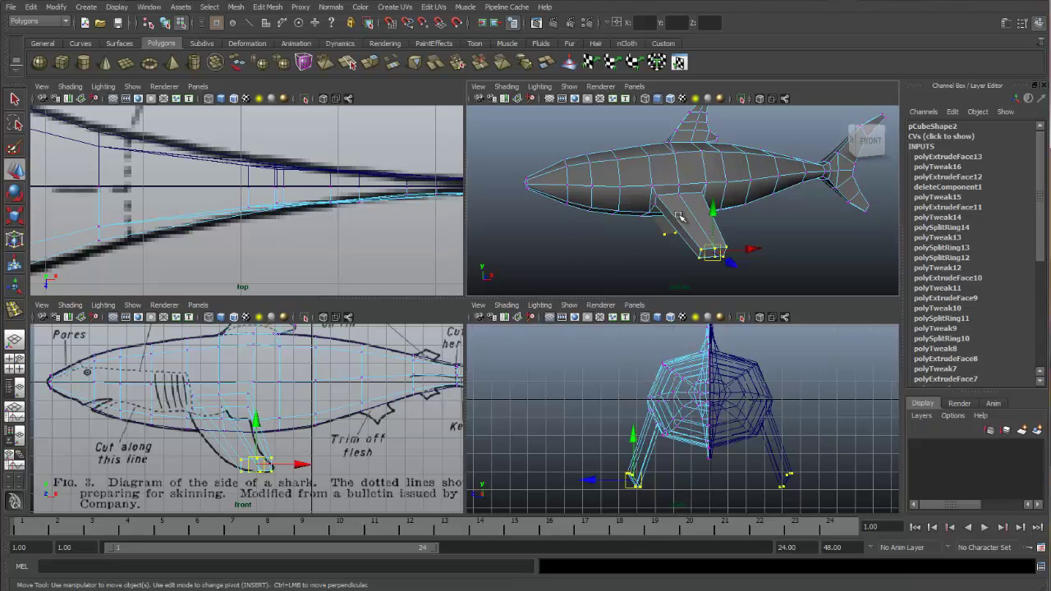
pyautogui.press('space')
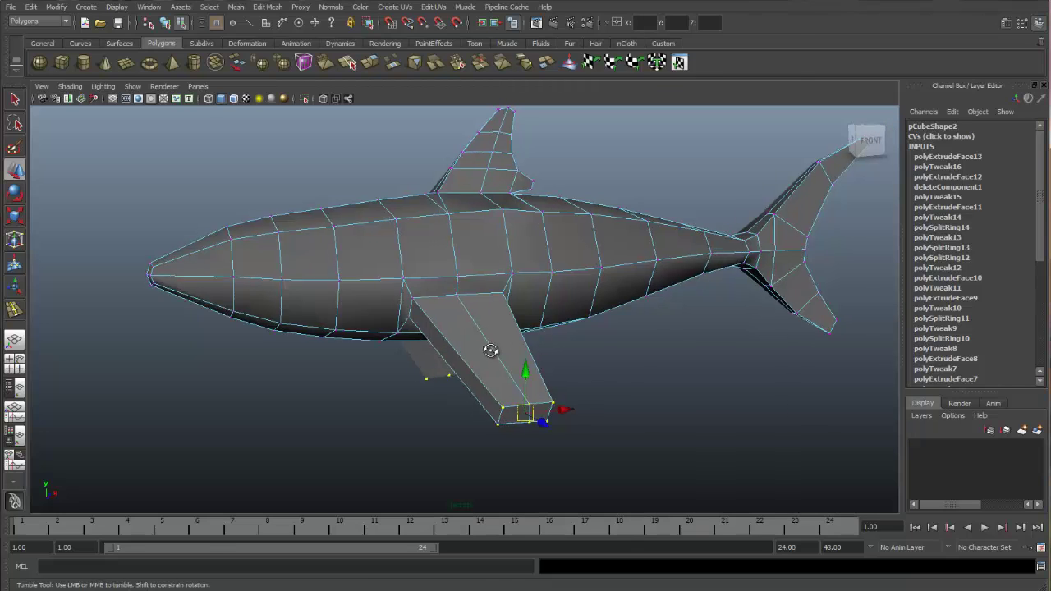
# Insert edge loops across the fin using the Insert Edge Loop Tool set to Multiple edge loops
pyautogui.keyDown('alt'); pyautogui.moveTo(490, 351); pyautogui.dragTo(498, 347); pyautogui.keyUp('alt')
pyautogui.press('q')
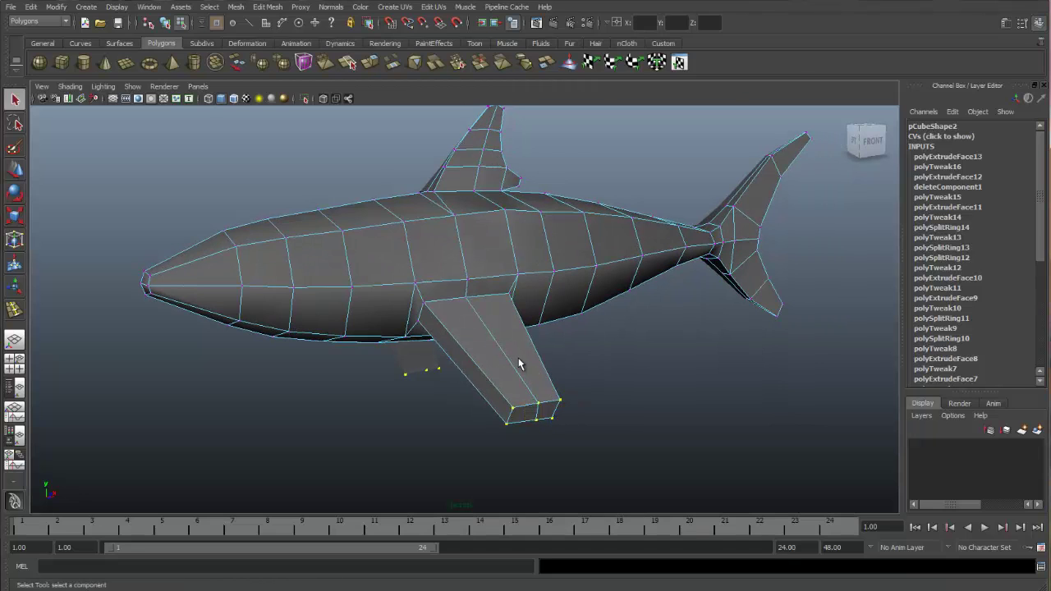
pyautogui.press('space')
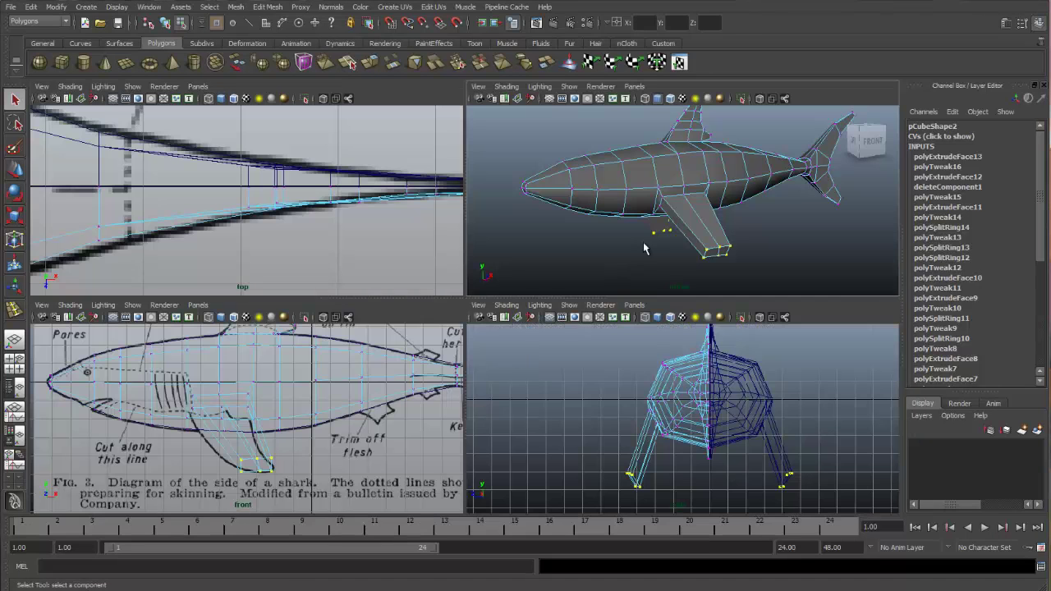
pyautogui.press('space')
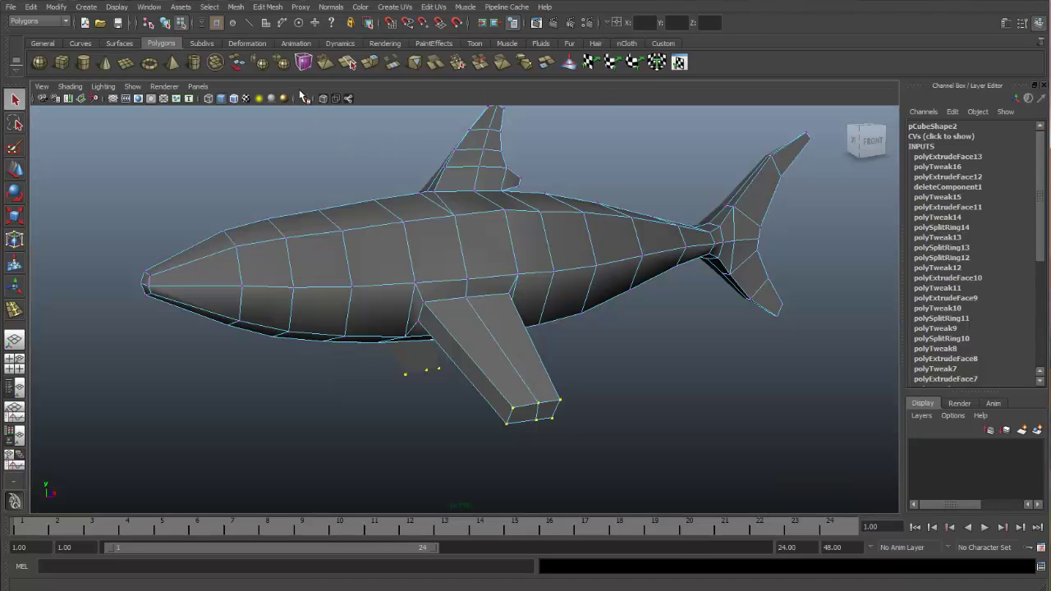
pyautogui.click(266, 7)
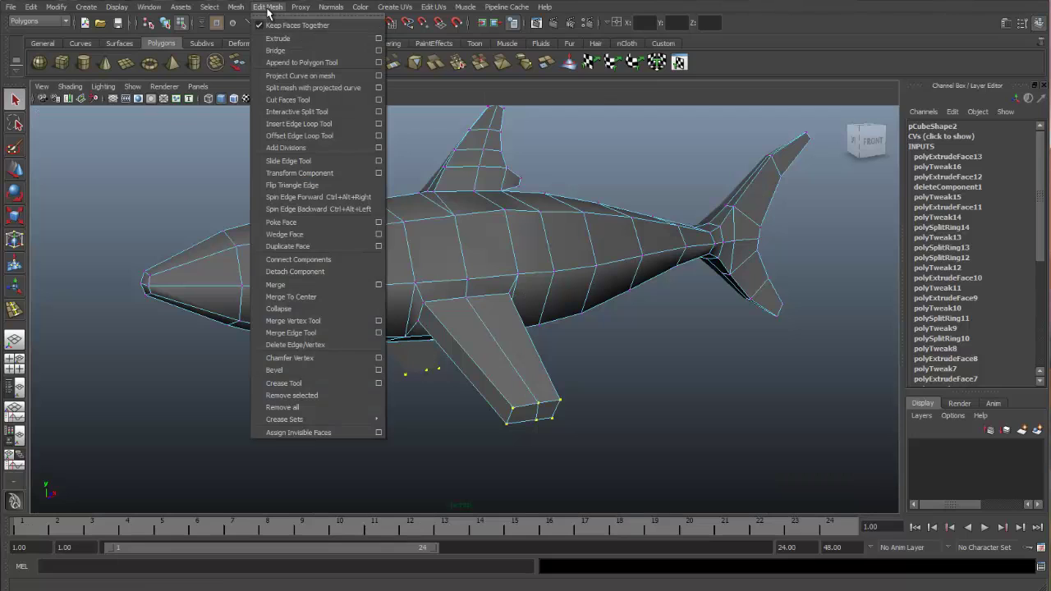
pyautogui.click(379, 125)
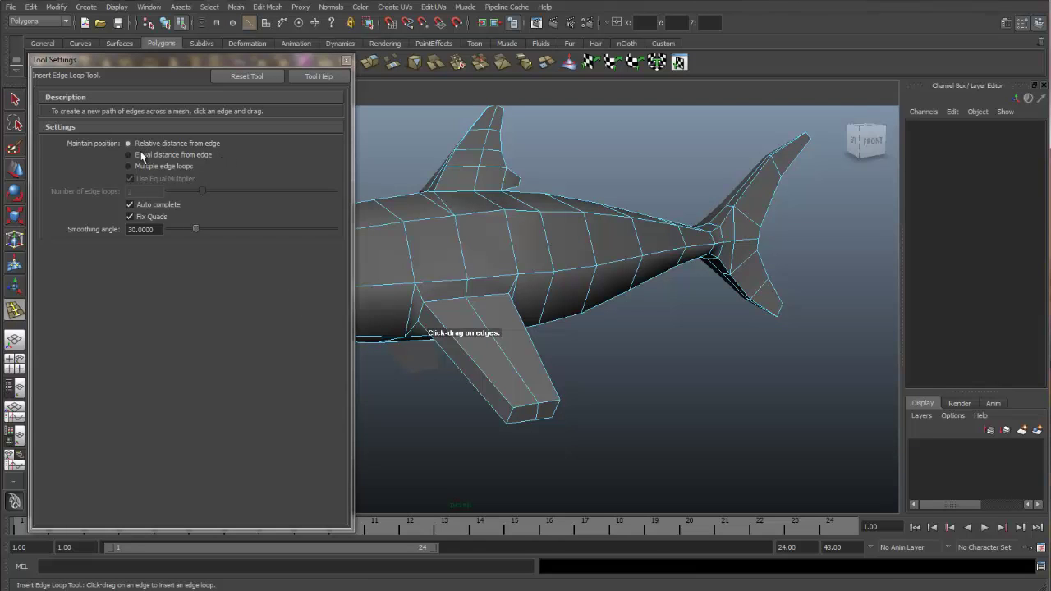
pyautogui.click(129, 167)
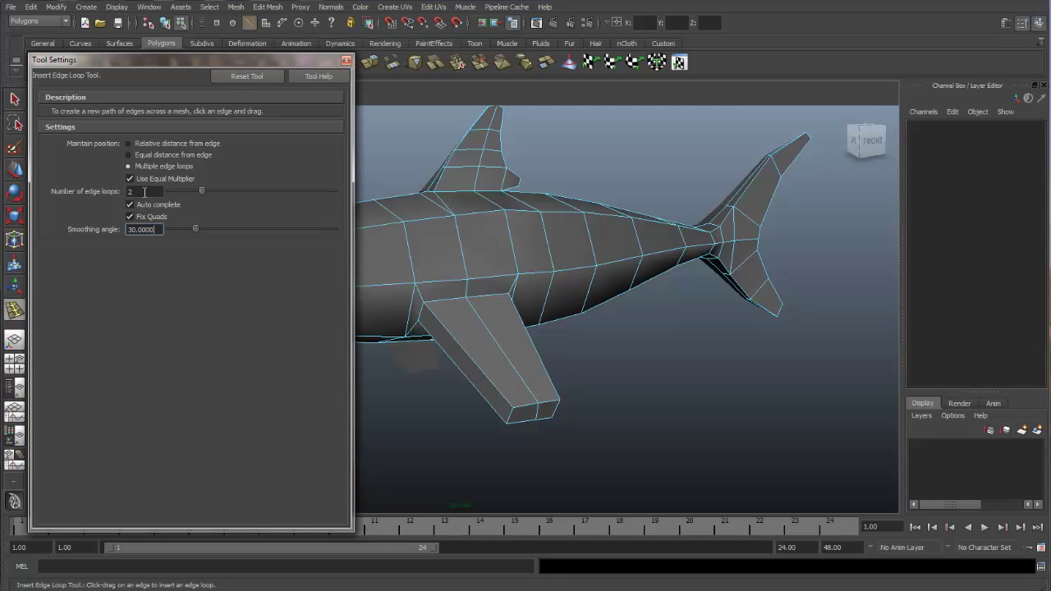
pyautogui.click(347, 62)
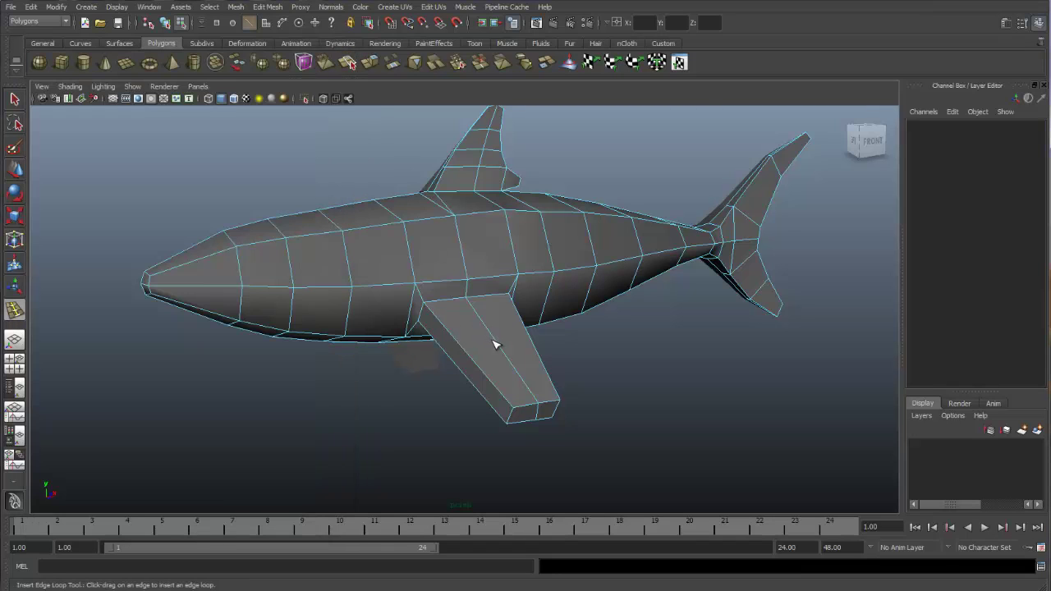
pyautogui.click(500, 348)
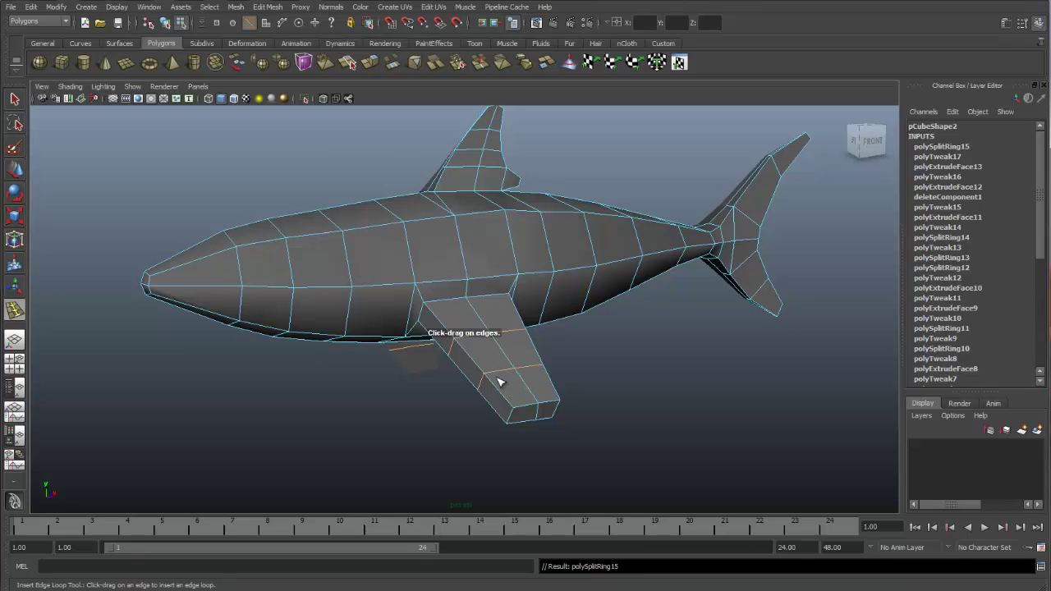
# In the side view, move a fin edge back along the drawn outline
pyautogui.press('q')
pyautogui.press('space')
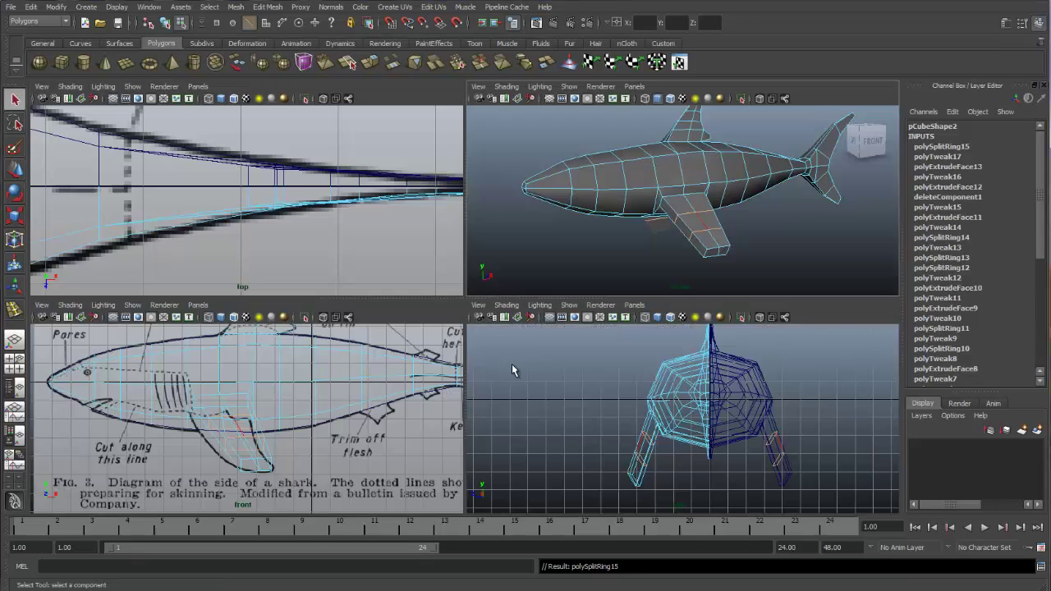
pyautogui.press('space')
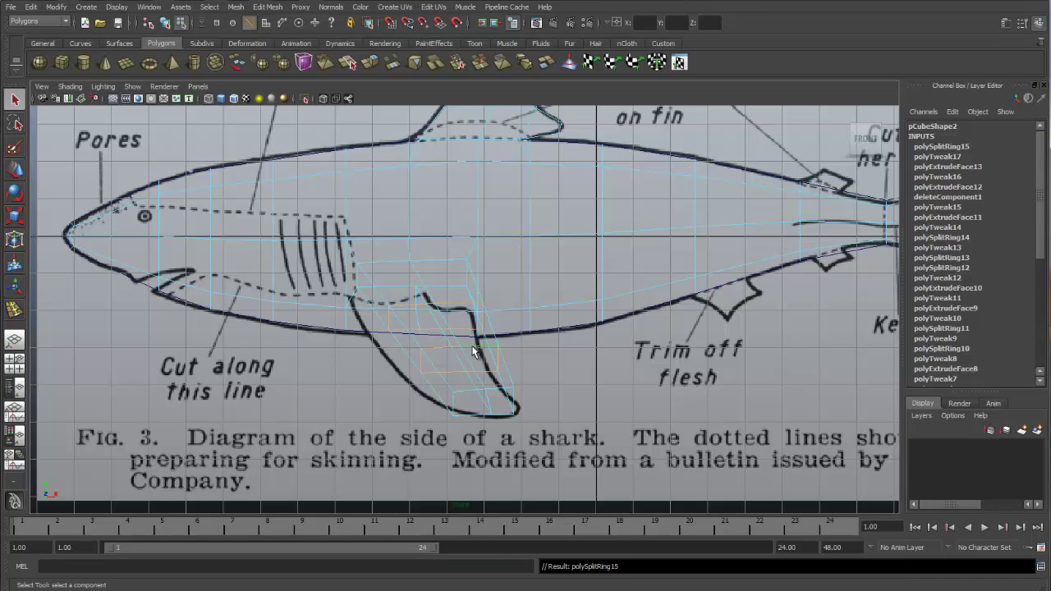
pyautogui.moveTo(472, 346); pyautogui.dragTo(471, 320, button='right')
pyautogui.click(473, 355)
pyautogui.press('w')
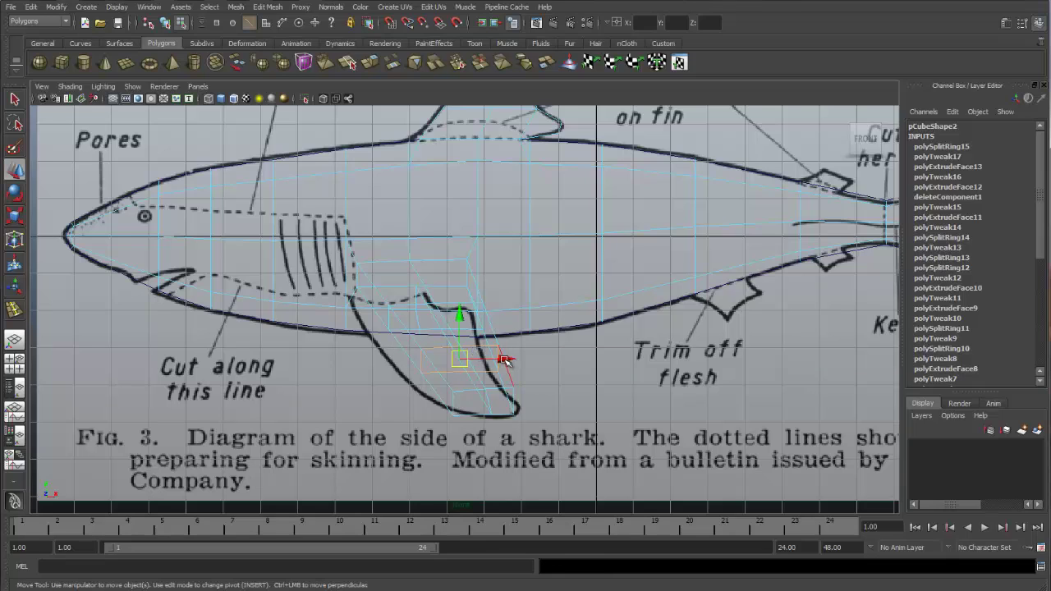
pyautogui.moveTo(502, 360)
pyautogui.mouseDown()
pyautogui.moveTo(481, 356)
pyautogui.moveTo(488, 363)
pyautogui.mouseUp()
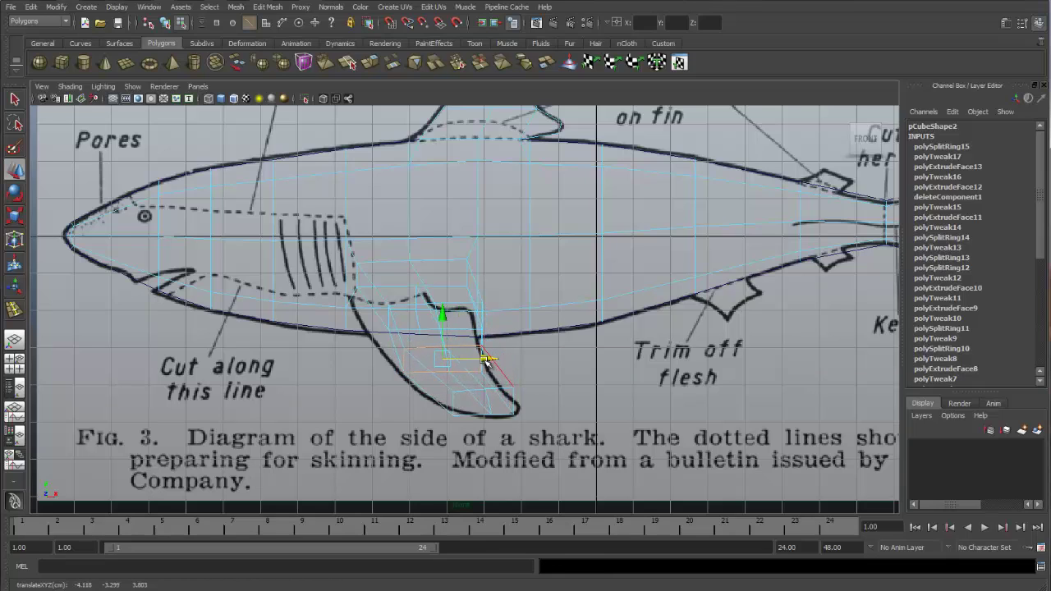
# Move a second fin edge and scale the fin root along X to match the drawing
pyautogui.press('w')
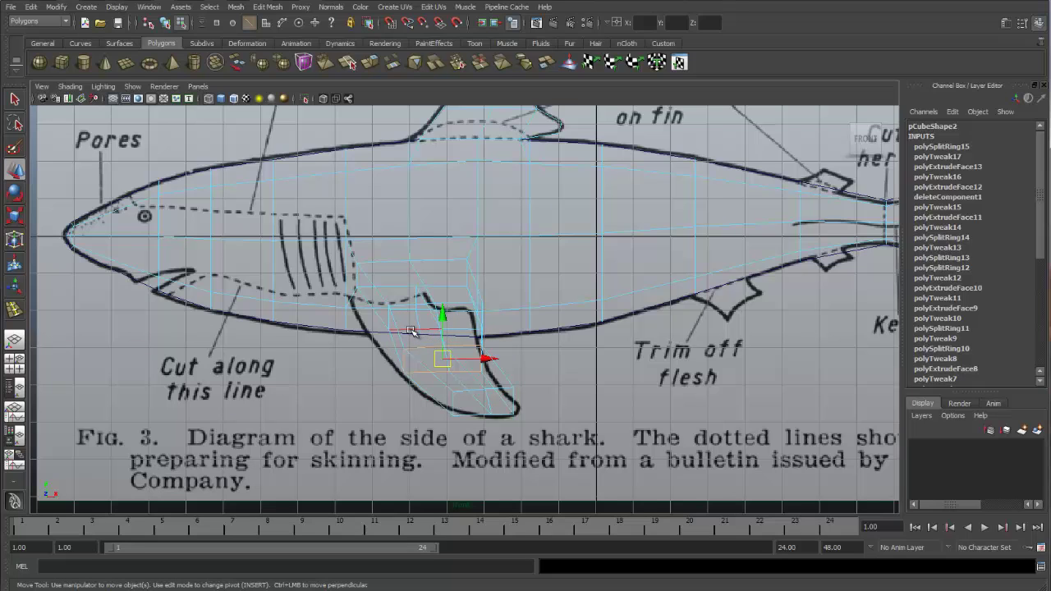
pyautogui.click(410, 331)
pyautogui.moveTo(468, 313); pyautogui.dragTo(464, 316)
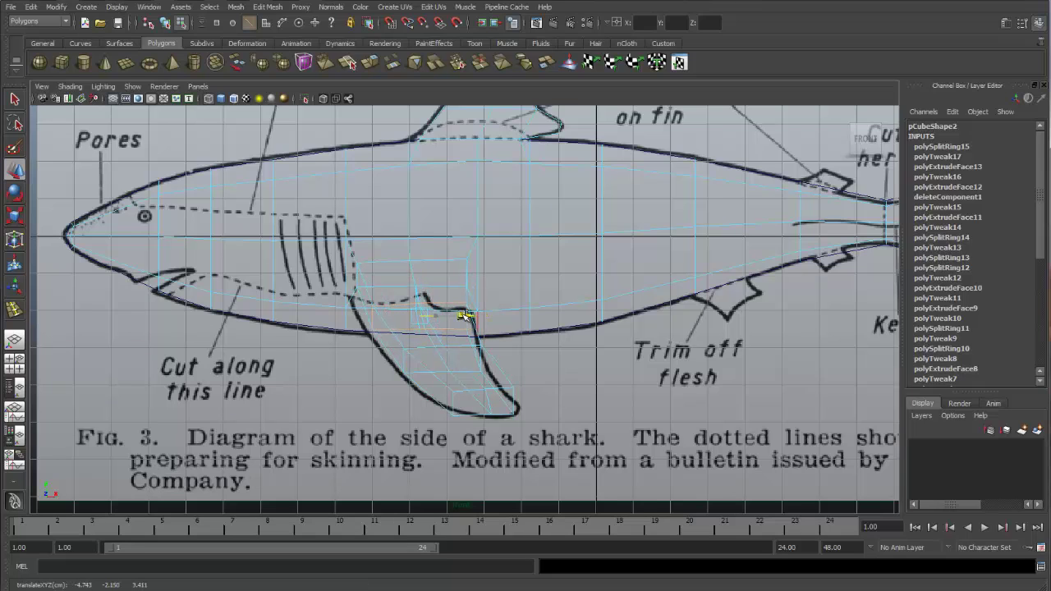
pyautogui.press('r')
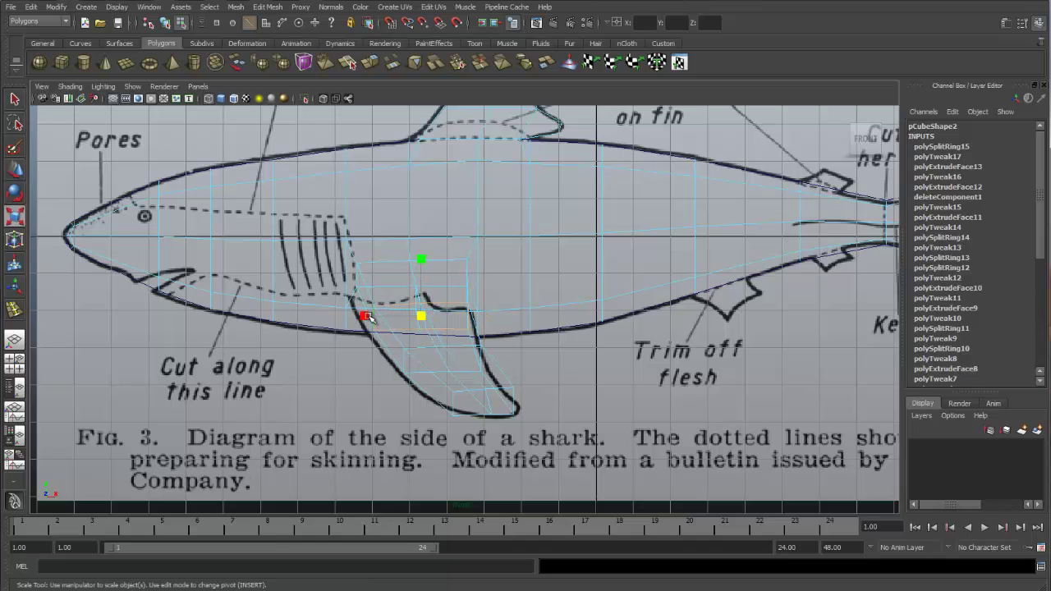
pyautogui.moveTo(370, 316); pyautogui.dragTo(356, 309)
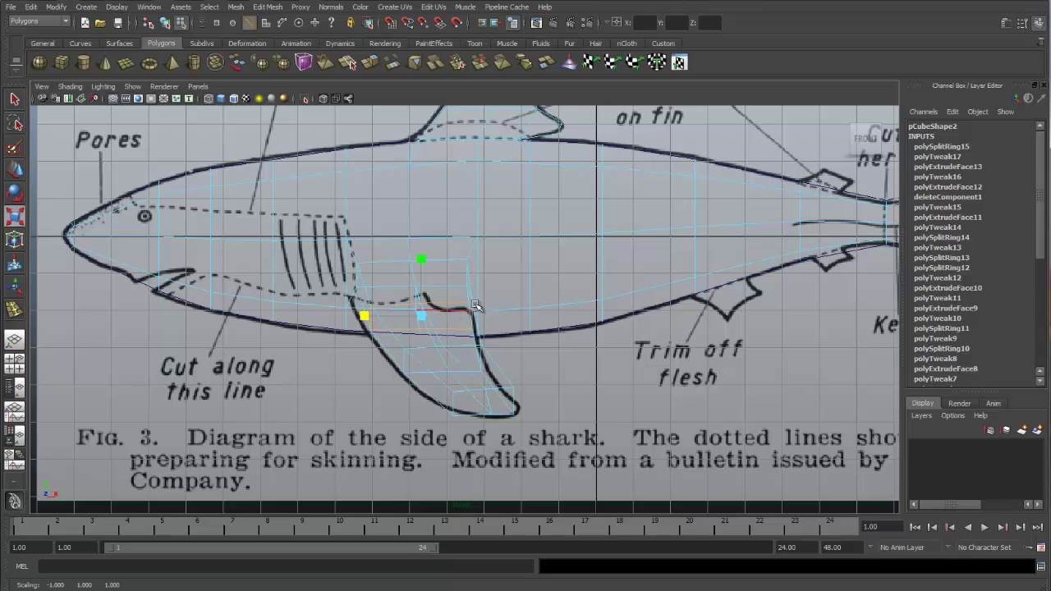
pyautogui.press('space')
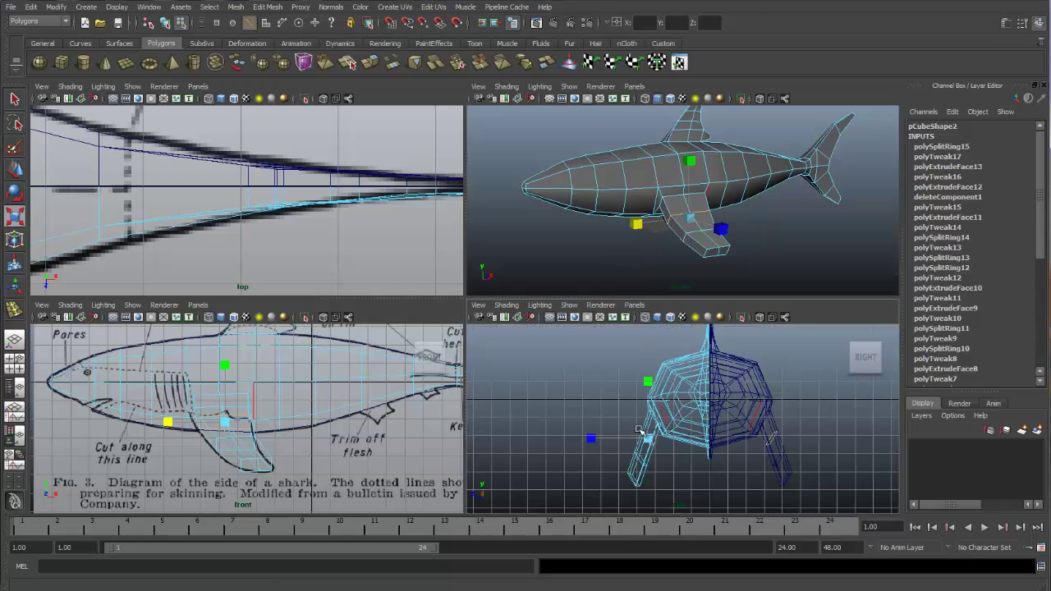
pyautogui.press('space')
pyautogui.press('space')
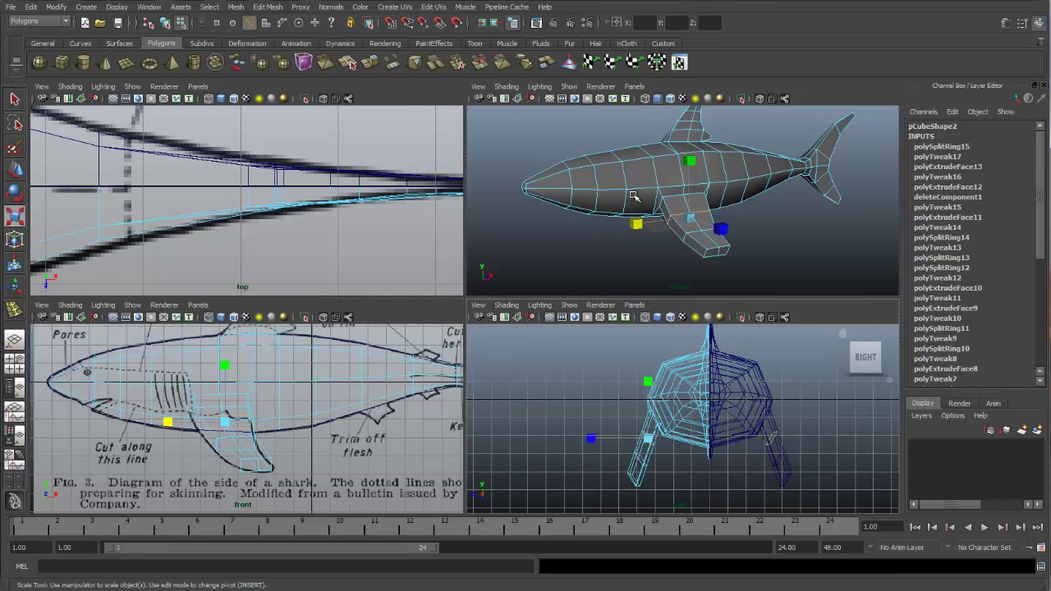
# Switch the shark to vertex mode and marquee-select the right pectoral fin's vertices
pyautogui.keyDown('alt'); pyautogui.moveTo(637, 194); pyautogui.dragTo(734, 175); pyautogui.keyUp('alt')
pyautogui.press('space')
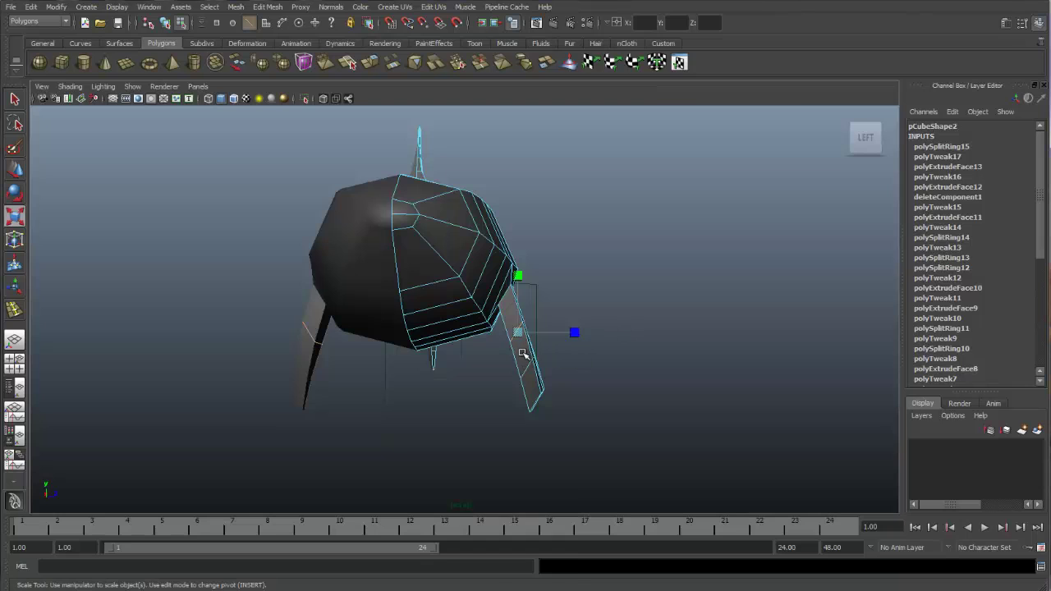
pyautogui.moveTo(523, 353); pyautogui.dragTo(497, 351, button='right')
pyautogui.keyDown('alt'); pyautogui.moveTo(499, 380); pyautogui.dragTo(499, 378); pyautogui.keyUp('alt')
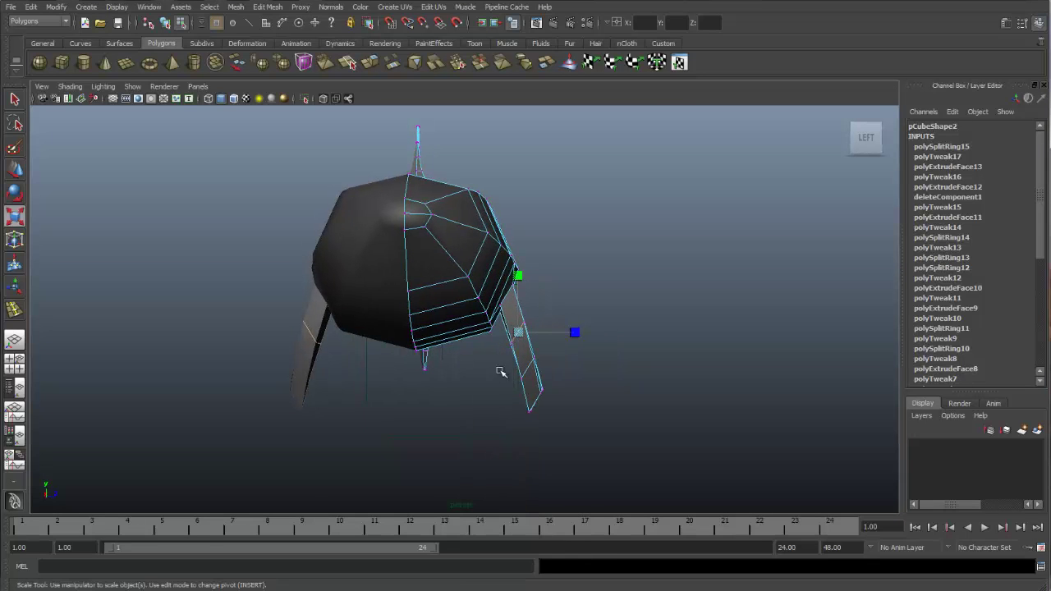
pyautogui.moveTo(501, 325); pyautogui.dragTo(361, 337)
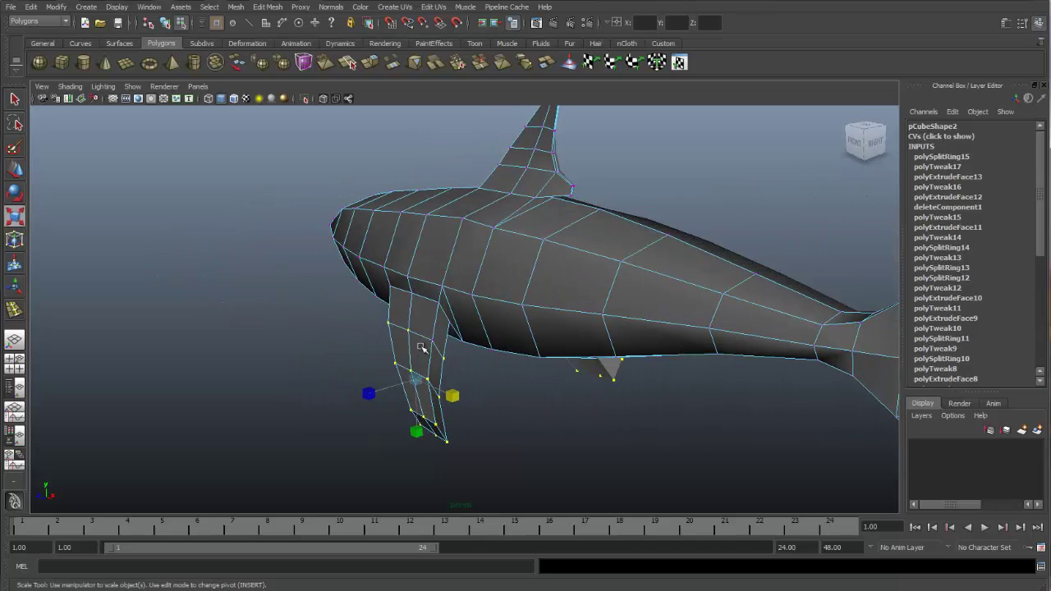
pyautogui.keyDown('alt'); pyautogui.moveTo(385, 376); pyautogui.dragTo(600, 352); pyautogui.keyUp('alt')
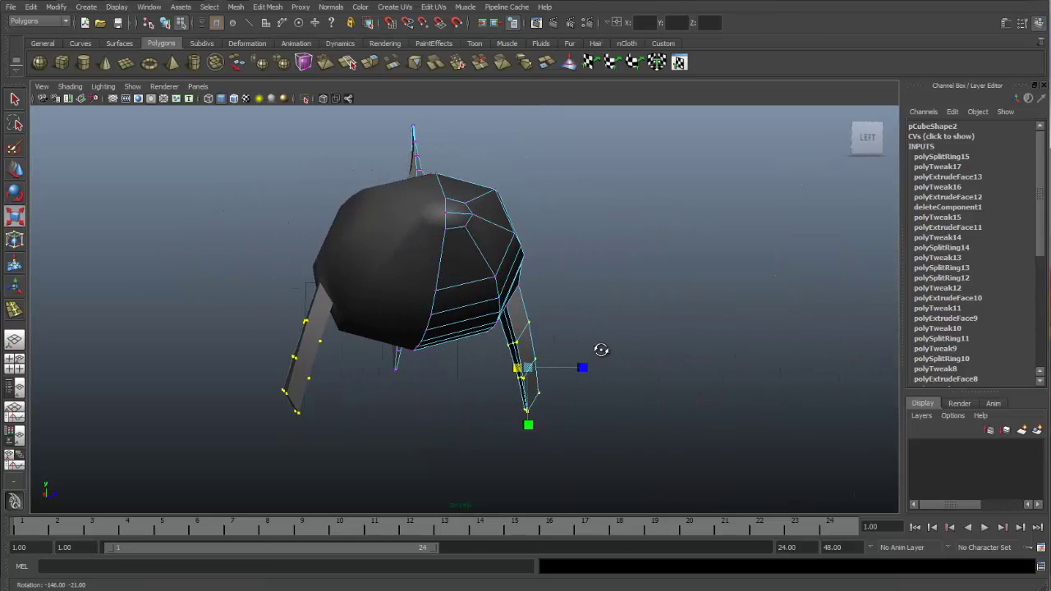
# Set the Scale tool's orientation to Normal Average and scale the right fin's vertices
pyautogui.rightClick(532, 345)
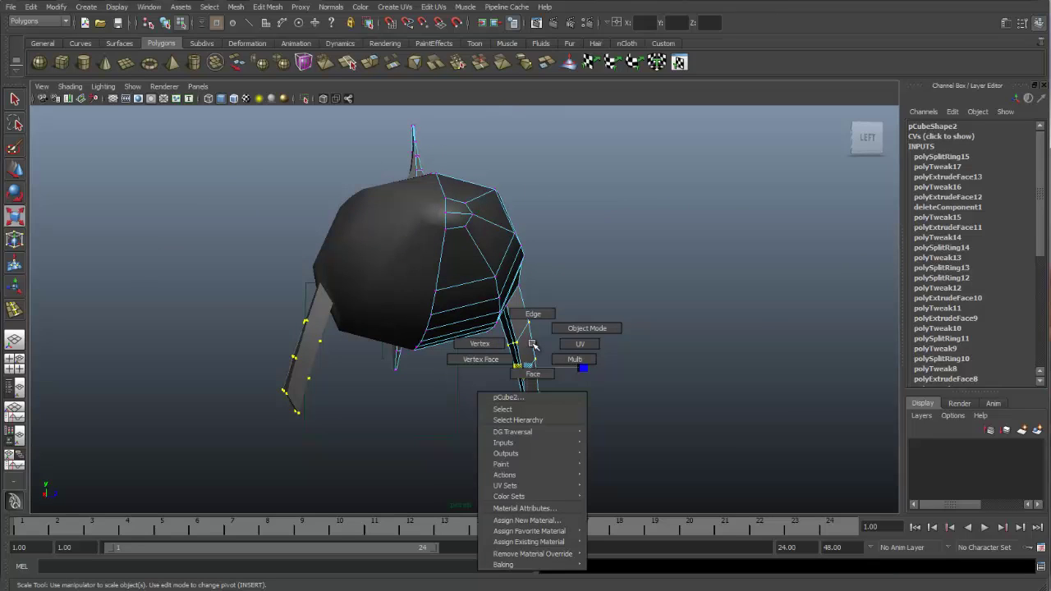
pyautogui.click(526, 343)
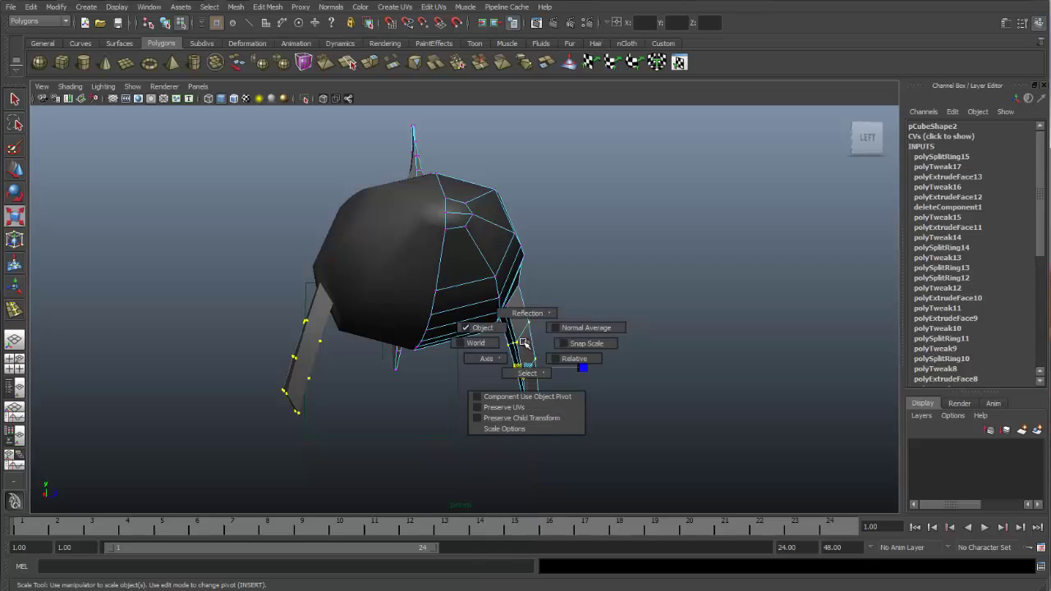
pyautogui.click(579, 328)
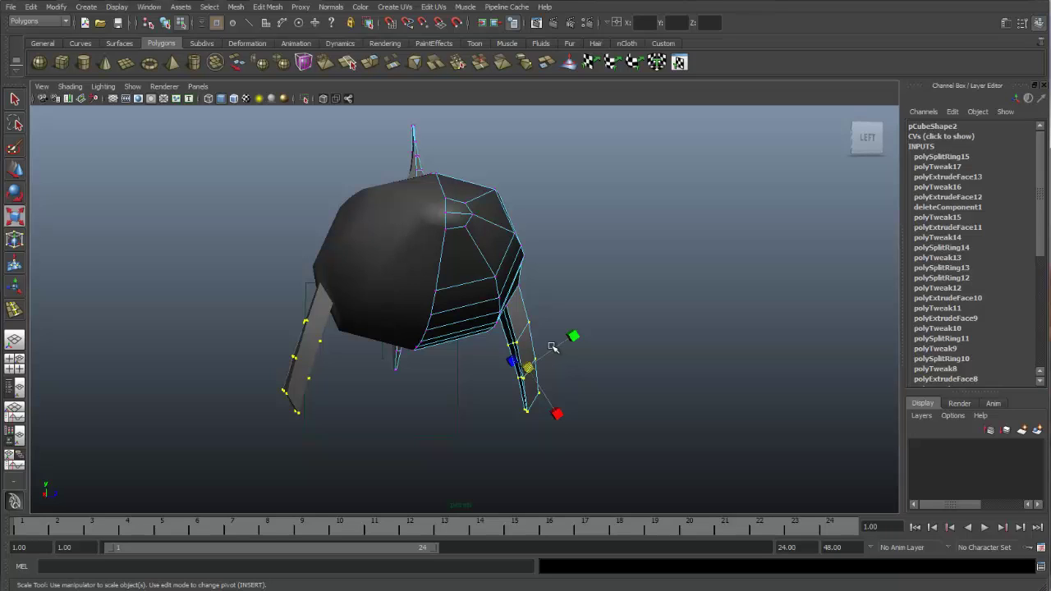
pyautogui.click(528, 350)
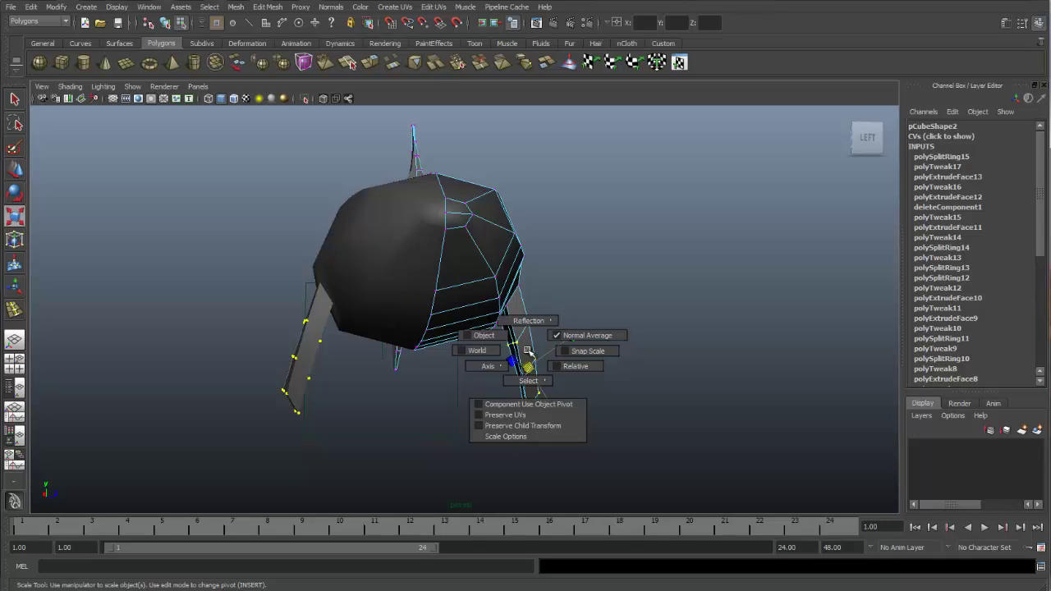
pyautogui.moveTo(528, 351); pyautogui.dragTo(485, 340)
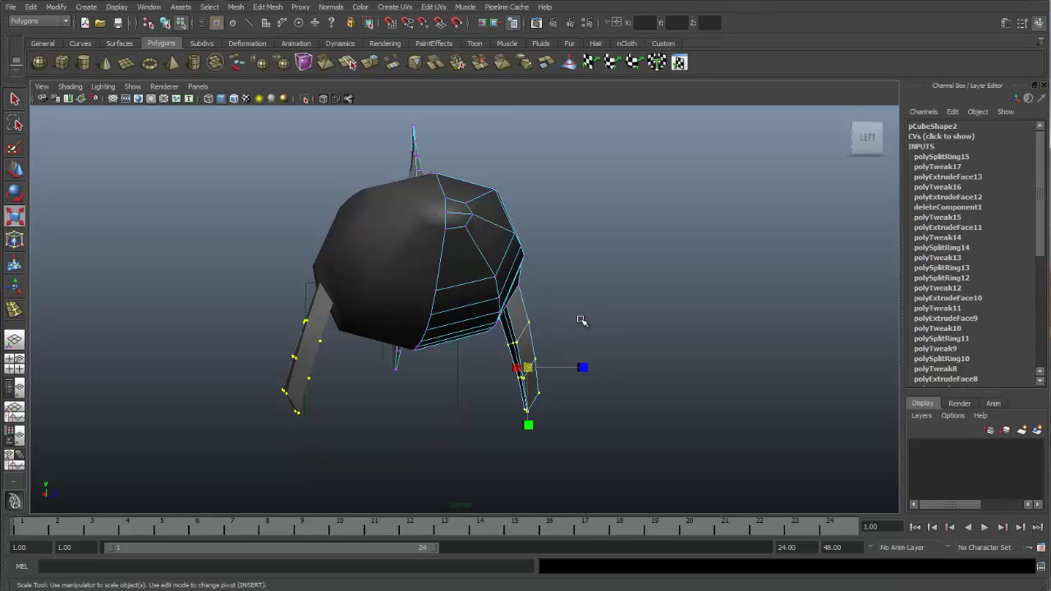
pyautogui.click(531, 353)
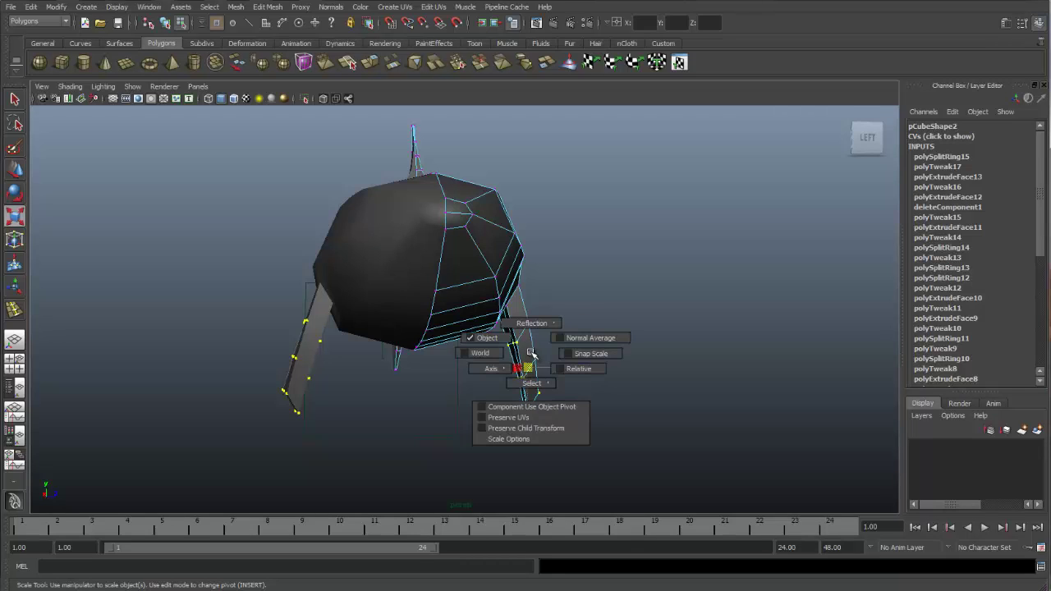
pyautogui.moveTo(530, 351); pyautogui.dragTo(493, 334)
pyautogui.press('e')
# Return to object mode, select the shark and turn on smooth preview (3)
pyautogui.keyDown('alt'); pyautogui.moveTo(605, 329); pyautogui.dragTo(508, 351); pyautogui.keyUp('alt')
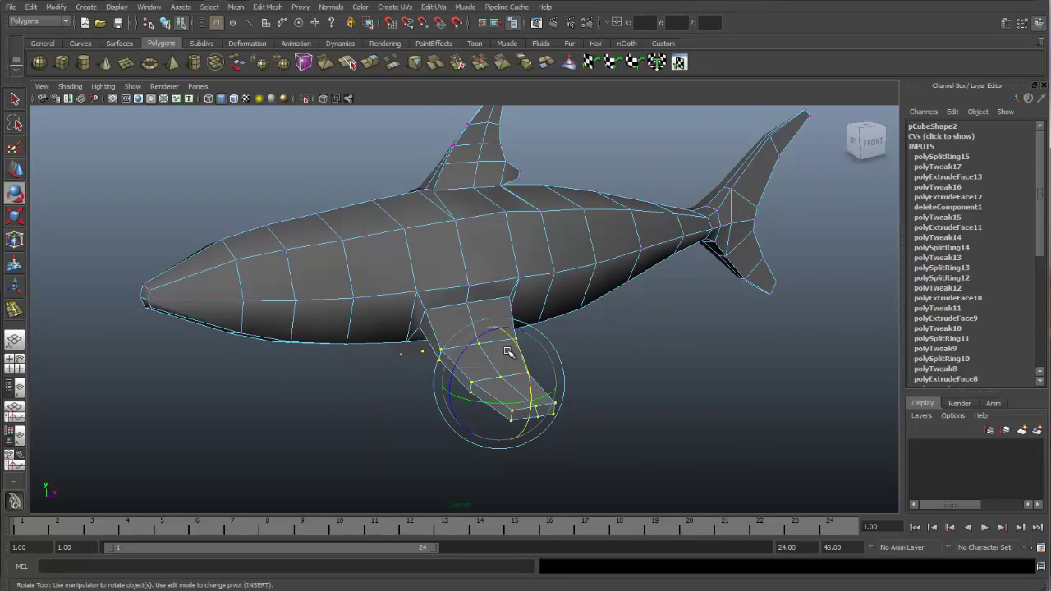
pyautogui.press('q')
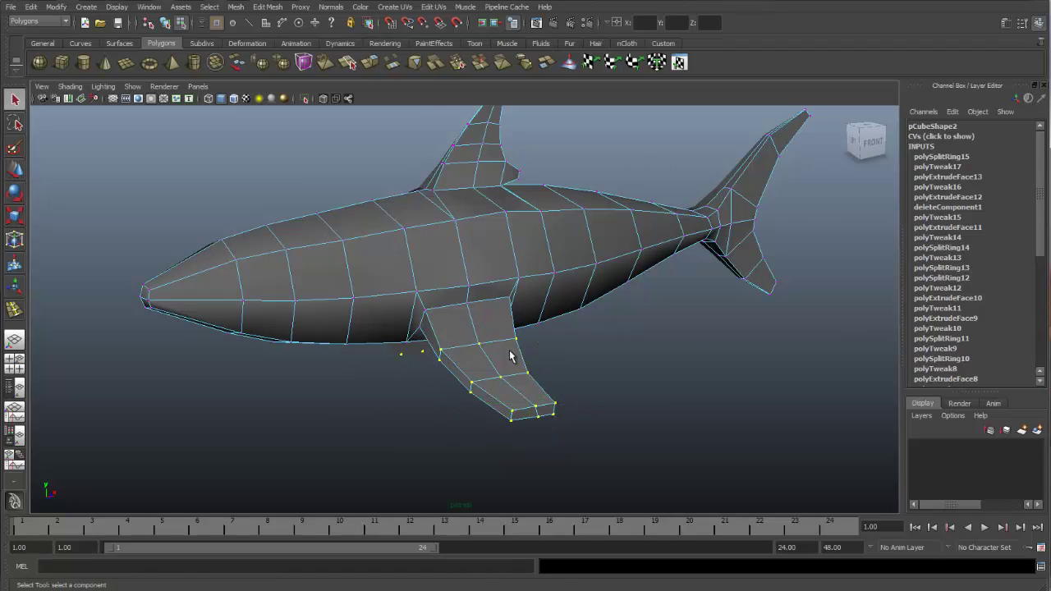
pyautogui.moveTo(509, 354); pyautogui.dragTo(535, 345, button='right')
pyautogui.press('F8')
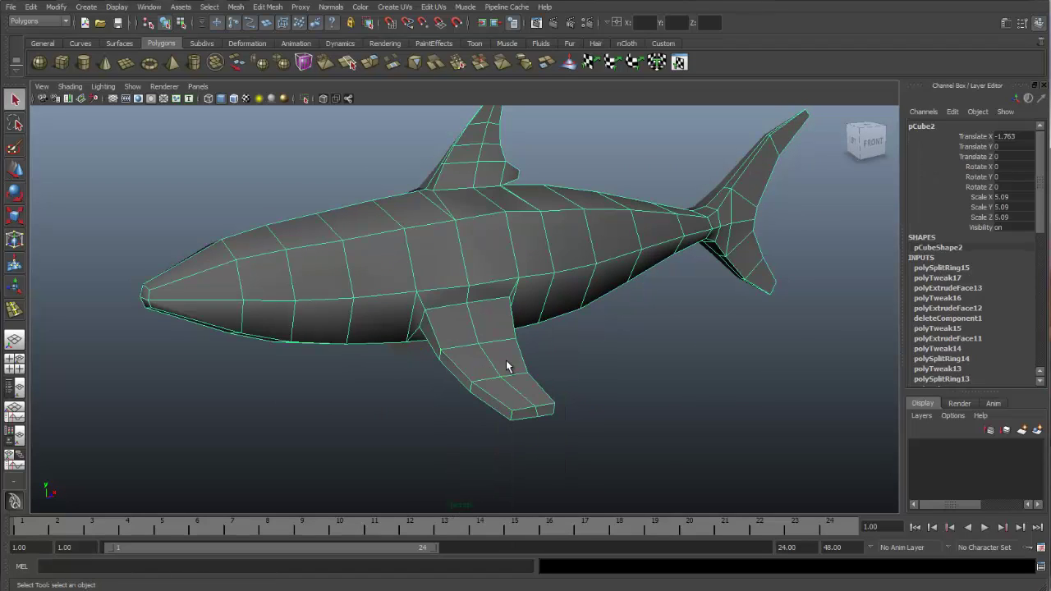
pyautogui.press('3')
# Orbit around the smoothed shark to inspect its side and rear
pyautogui.click(582, 359)
pyautogui.keyDown('alt'); pyautogui.moveTo(582, 359); pyautogui.dragTo(552, 333); pyautogui.keyUp('alt')
pyautogui.keyDown('alt'); pyautogui.moveTo(486, 236); pyautogui.dragTo(474, 262); pyautogui.keyUp('alt')
pyautogui.click(537, 258)
pyautogui.click(458, 218)
pyautogui.keyDown('alt'); pyautogui.moveTo(457, 218); pyautogui.dragTo(511, 253); pyautogui.keyUp('alt')
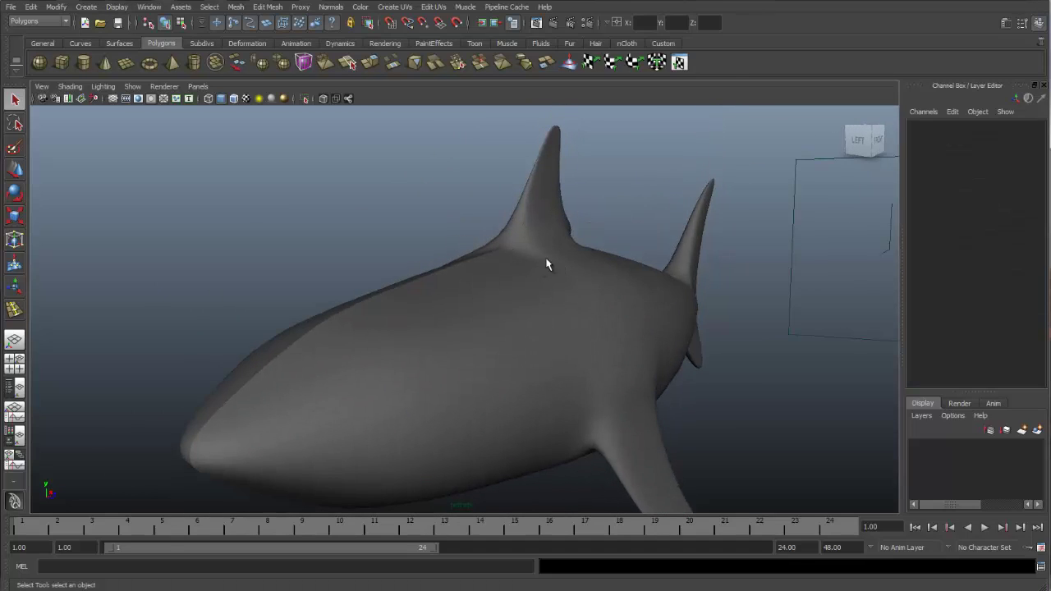
pyautogui.keyDown('alt'); pyautogui.moveTo(539, 270); pyautogui.dragTo(498, 255); pyautogui.keyUp('alt')
pyautogui.click(497, 255)
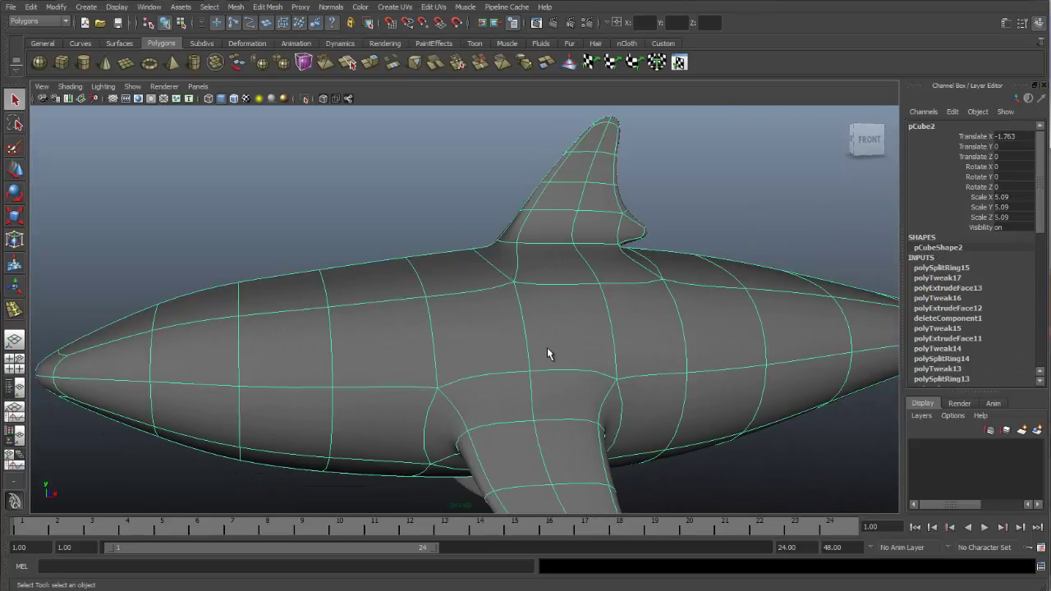
# In the maximized front view, move the dorsal fin's front base vertex onto the drawing and select the rear base vertex
pyautogui.press('space')
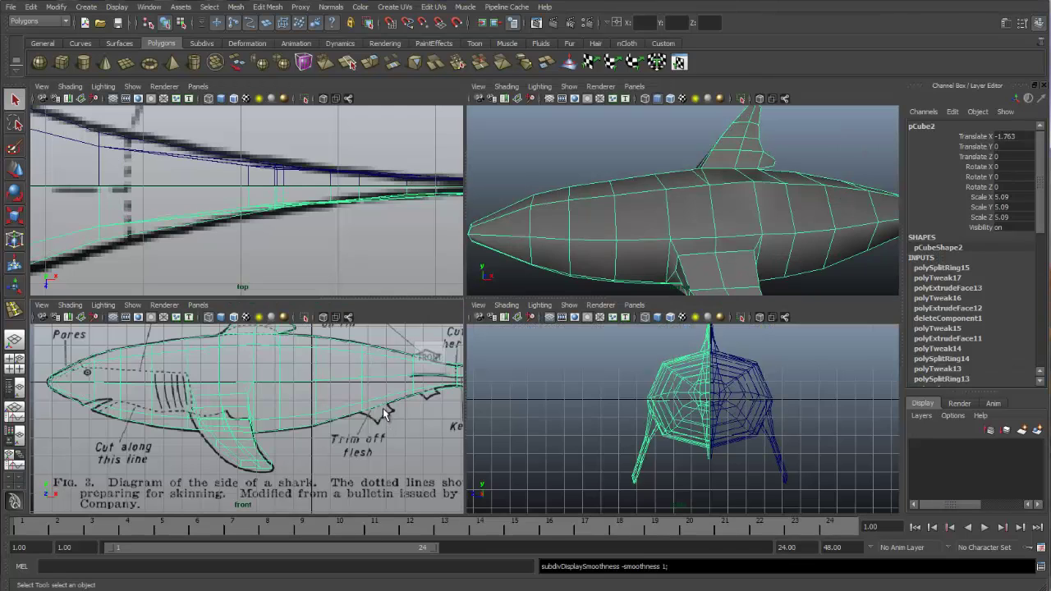
pyautogui.press('space')
pyautogui.keyDown('alt'); pyautogui.moveTo(449, 272); pyautogui.dragTo(523, 348, button='right'); pyautogui.keyUp('alt')
pyautogui.keyDown('alt'); pyautogui.moveTo(524, 348); pyautogui.dragTo(548, 403, button='middle'); pyautogui.keyUp('alt')
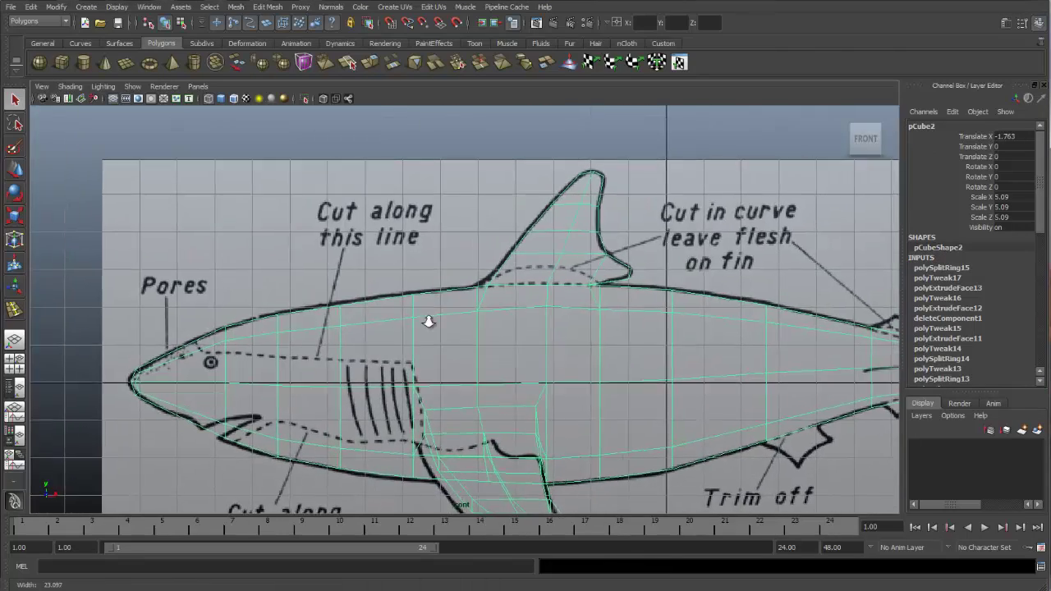
pyautogui.keyDown('alt'); pyautogui.moveTo(548, 402); pyautogui.dragTo(553, 273, button='right'); pyautogui.keyUp('alt')
pyautogui.moveTo(484, 281); pyautogui.dragTo(459, 265, button='right')
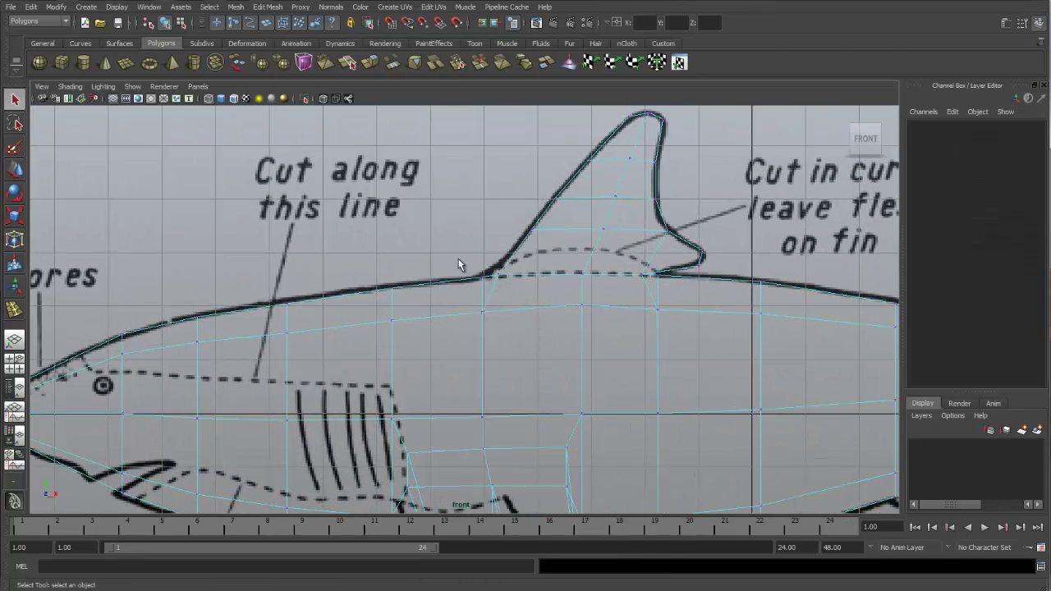
pyautogui.press('w')
pyautogui.moveTo(458, 263); pyautogui.dragTo(503, 280)
pyautogui.moveTo(453, 236); pyautogui.dragTo(453, 238)
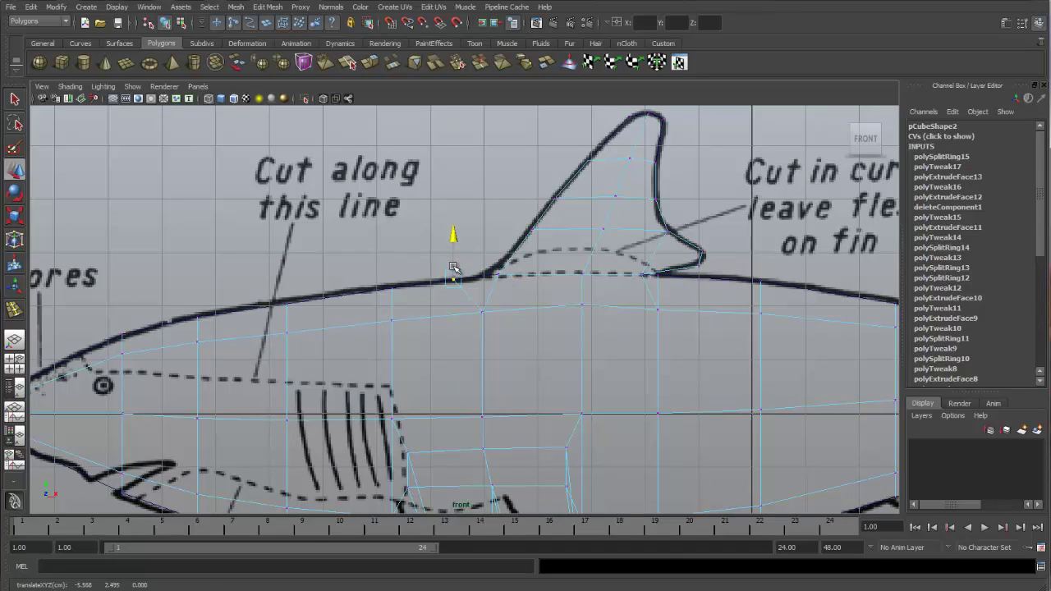
pyautogui.keyDown('alt'); pyautogui.moveTo(604, 273); pyautogui.dragTo(565, 274, button='middle'); pyautogui.keyUp('alt')
pyautogui.moveTo(571, 265)
pyautogui.mouseDown()
pyautogui.moveTo(593, 279)
pyautogui.moveTo(639, 282)
pyautogui.moveTo(602, 220)
pyautogui.moveTo(674, 228)
pyautogui.mouseUp()
# Preview the smoothed shark from side and overhead, then frame its head in the front view
pyautogui.press('space')
pyautogui.press('space')
pyautogui.press('3')
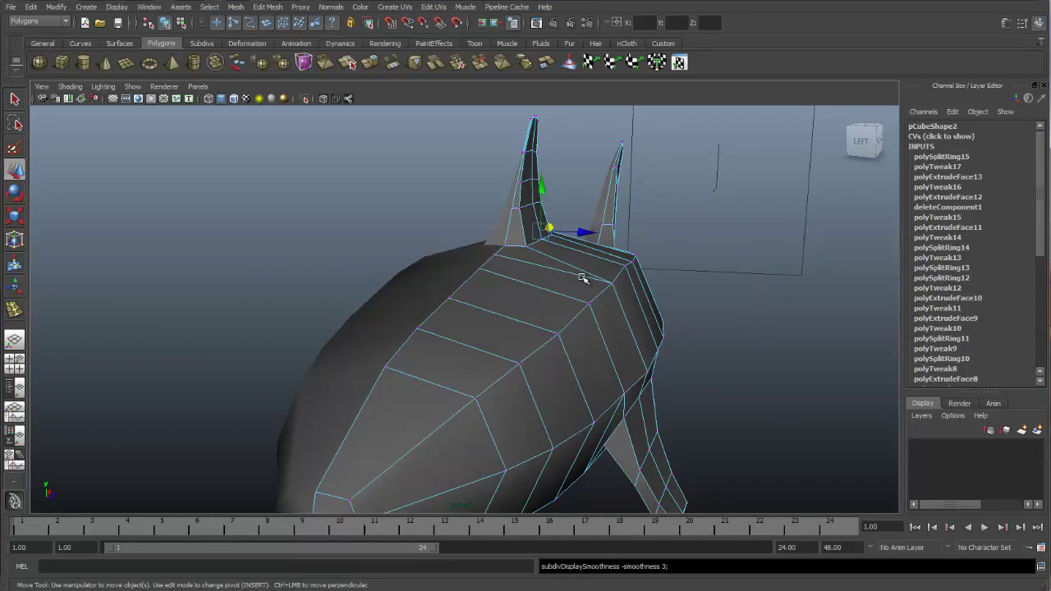
pyautogui.moveTo(581, 277); pyautogui.dragTo(614, 263, button='right')
pyautogui.click(675, 258)
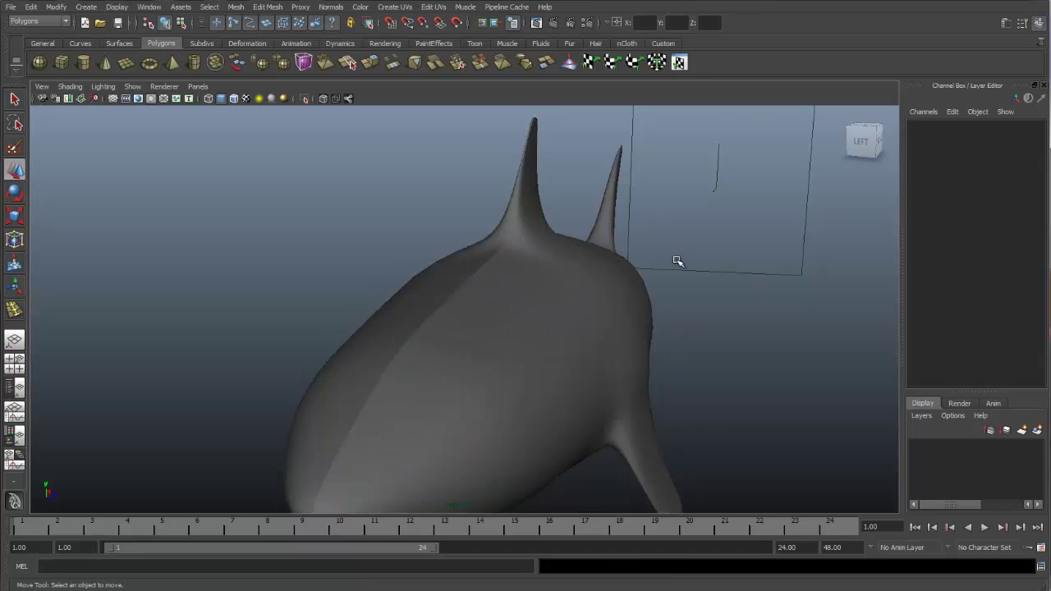
pyautogui.keyDown('alt'); pyautogui.moveTo(675, 258); pyautogui.dragTo(547, 307); pyautogui.keyUp('alt')
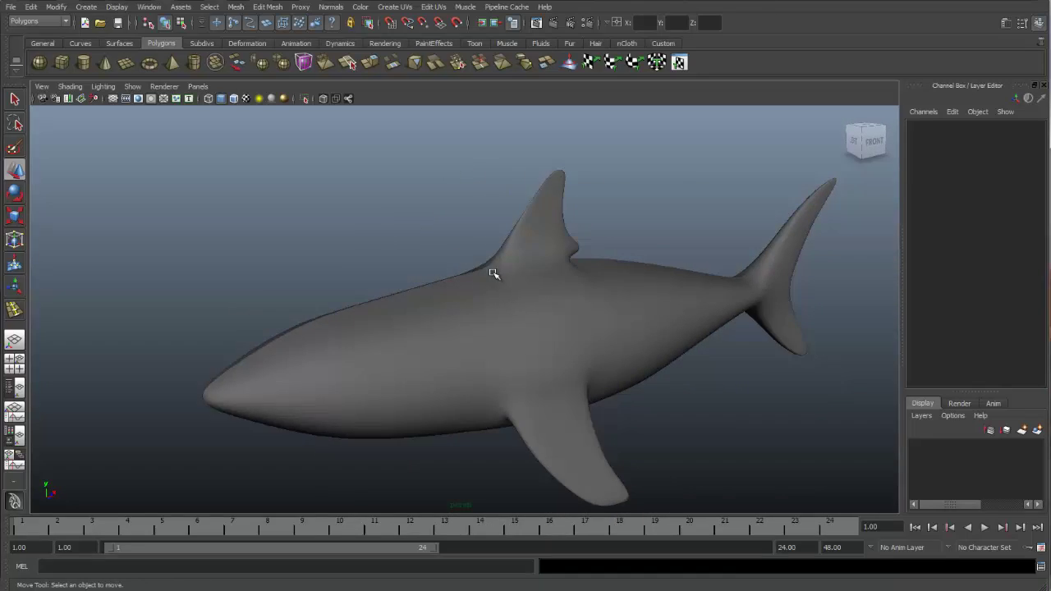
pyautogui.keyDown('alt'); pyautogui.moveTo(493, 273); pyautogui.dragTo(390, 334); pyautogui.keyUp('alt')
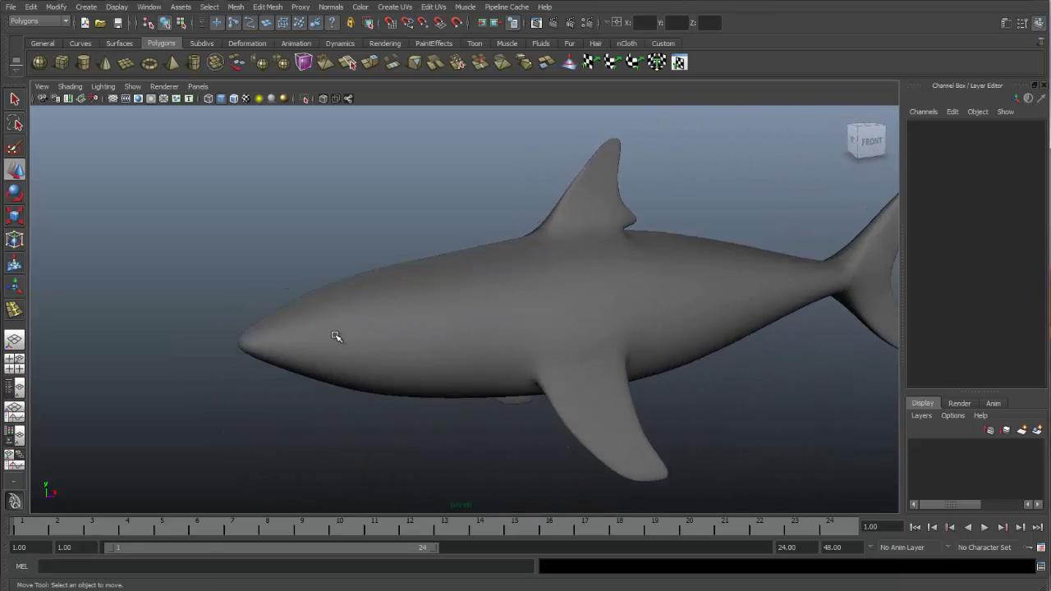
pyautogui.press('space')
pyautogui.press('space')
pyautogui.keyDown('alt'); pyautogui.moveTo(210, 429); pyautogui.dragTo(537, 300, button='middle'); pyautogui.keyUp('alt')
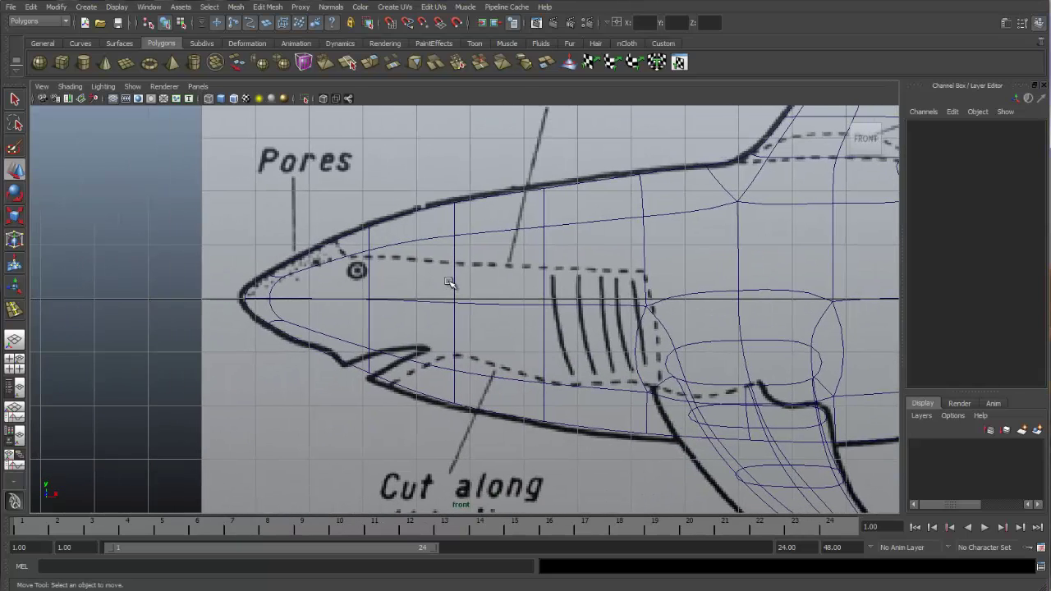
# Show the shark's unsmoothed cage and set the Insert Edge Loop Tool to Relative distance from edge
pyautogui.click(452, 241)
pyautogui.press('1')
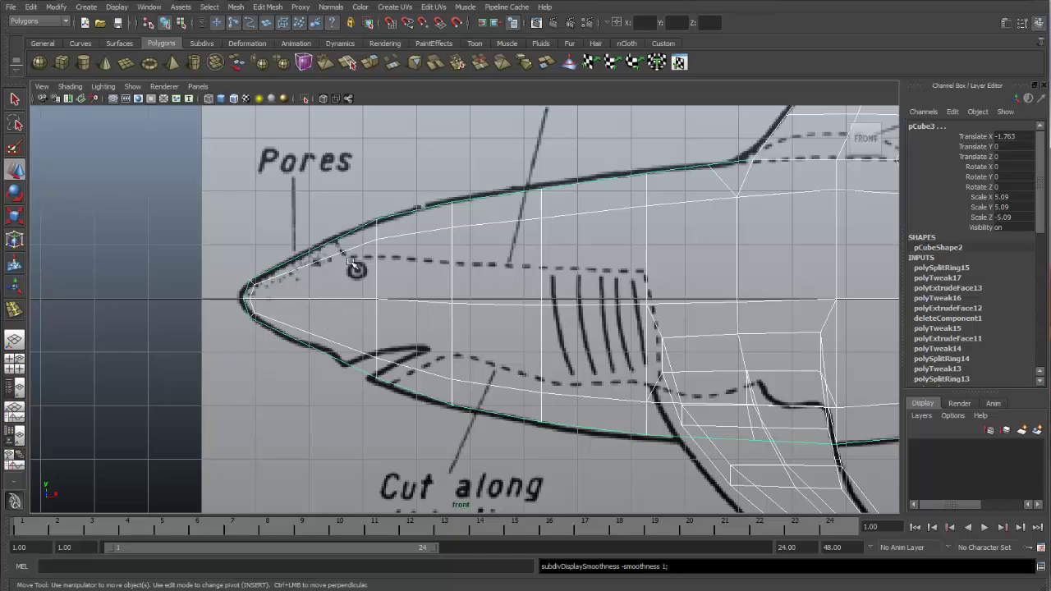
pyautogui.click(269, 8)
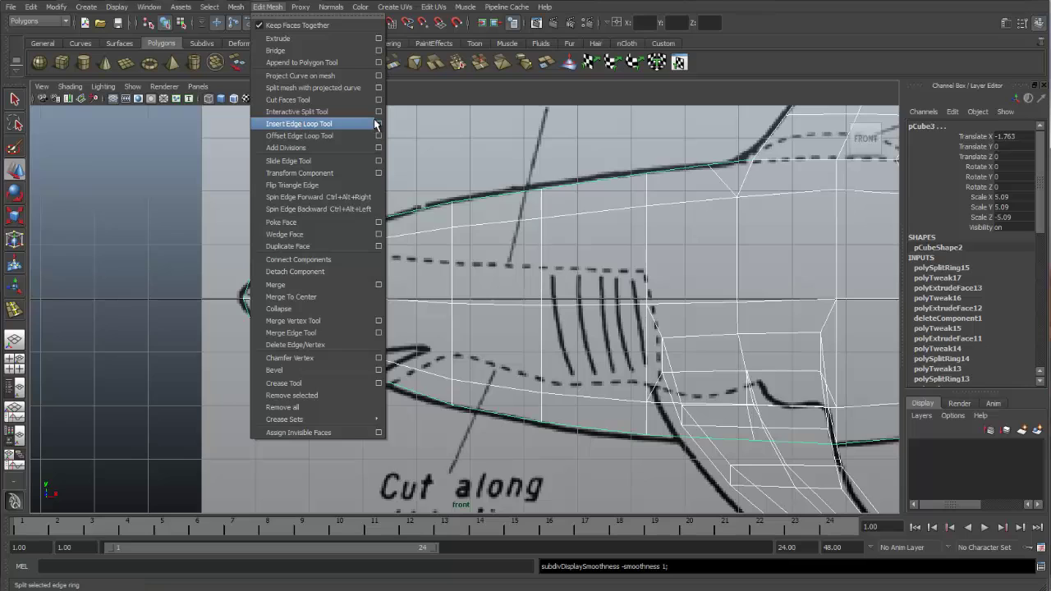
pyautogui.click(379, 123)
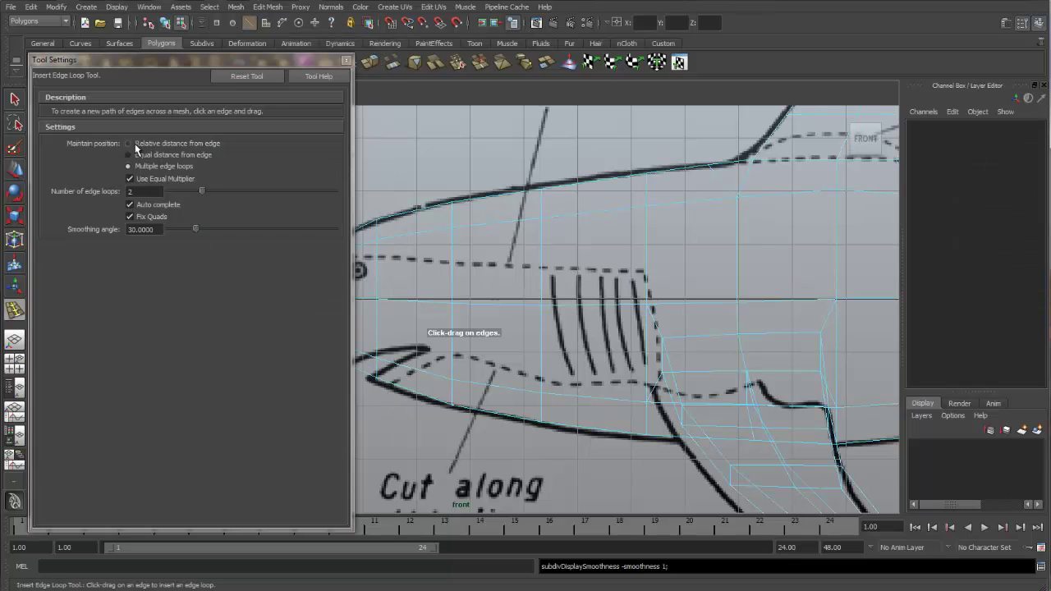
pyautogui.click(134, 146)
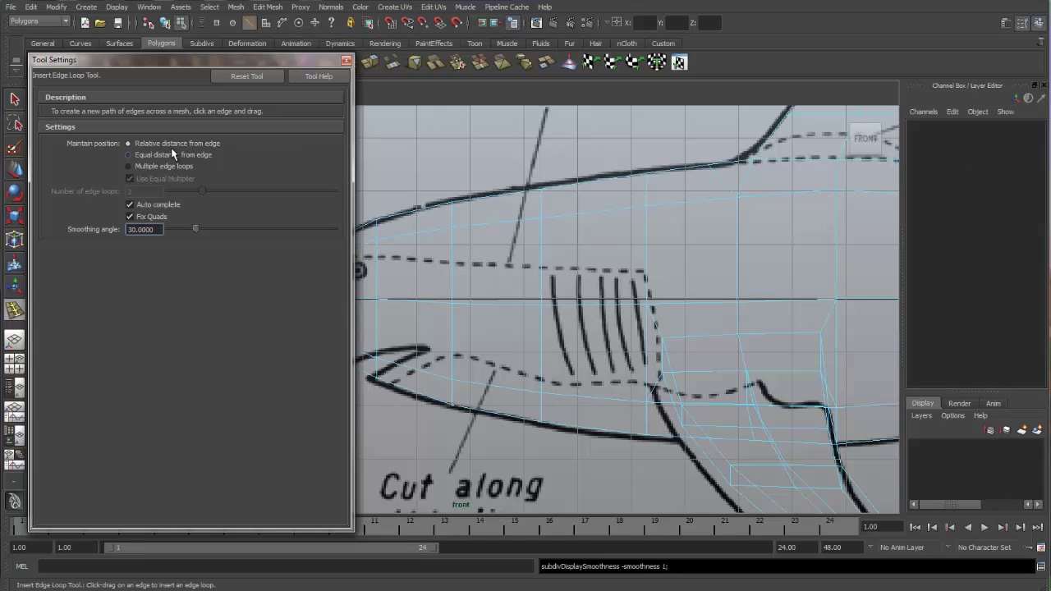
pyautogui.click(346, 60)
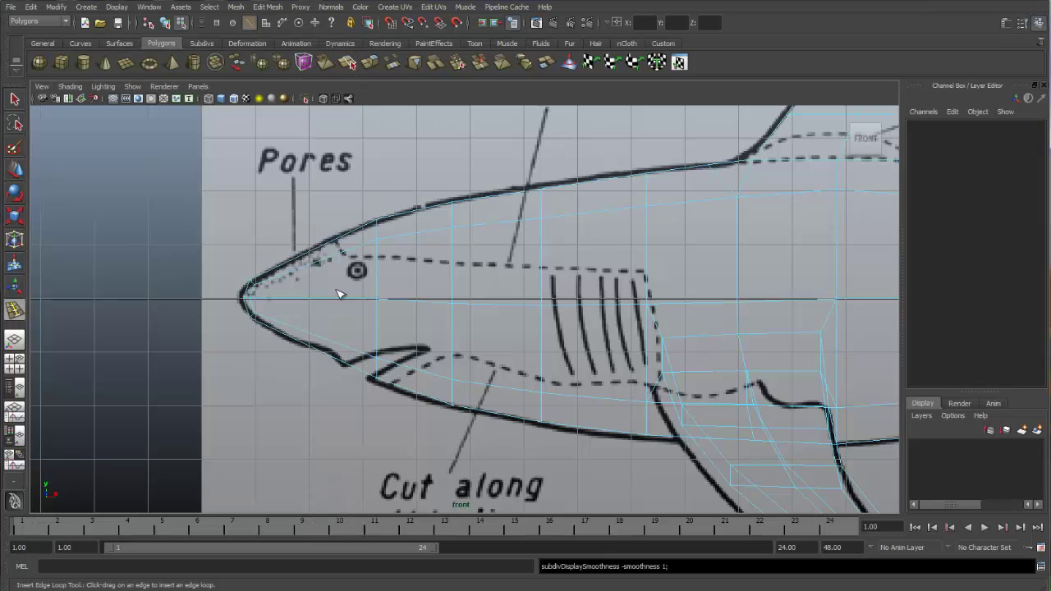
# Add an edge loop behind the snout and scale the snout vertices to match the front-view drawing
pyautogui.click(300, 304)
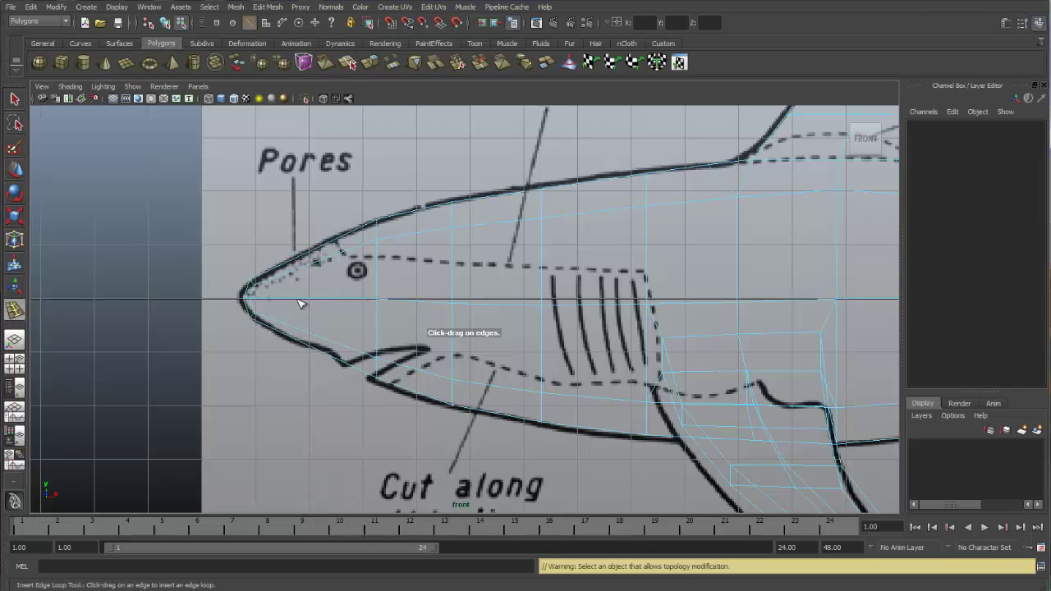
pyautogui.click(300, 304)
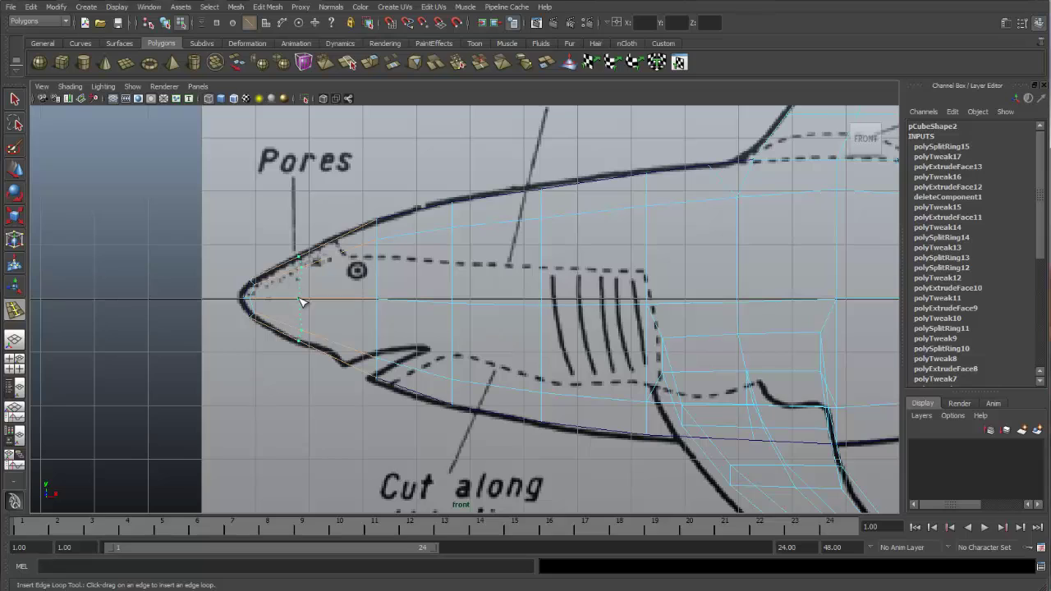
pyautogui.moveTo(300, 304); pyautogui.dragTo(303, 305)
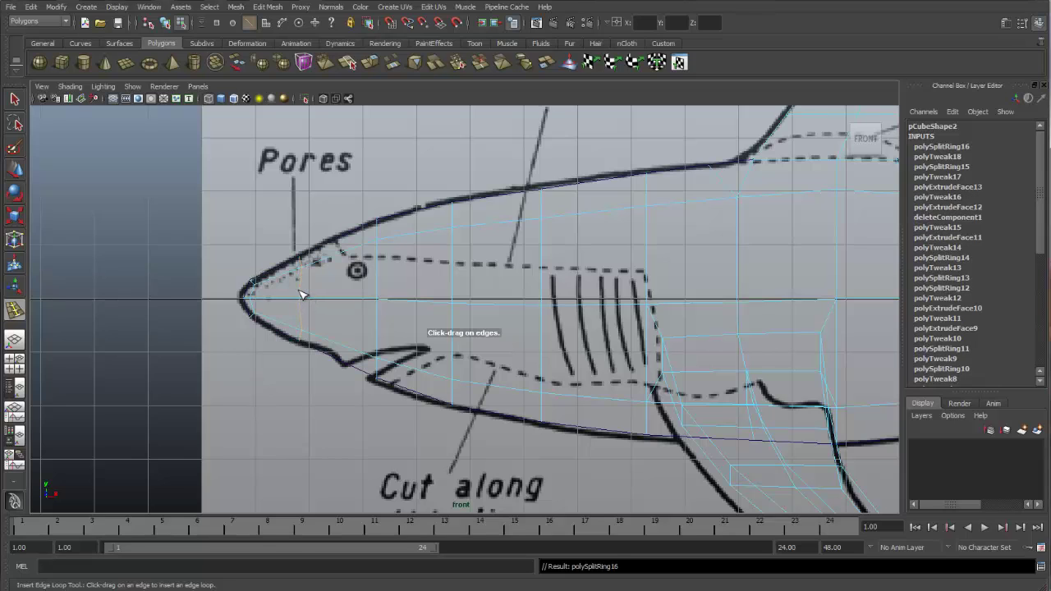
pyautogui.moveTo(300, 294); pyautogui.dragTo(270, 294, button='right')
pyautogui.moveTo(288, 248); pyautogui.dragTo(325, 370)
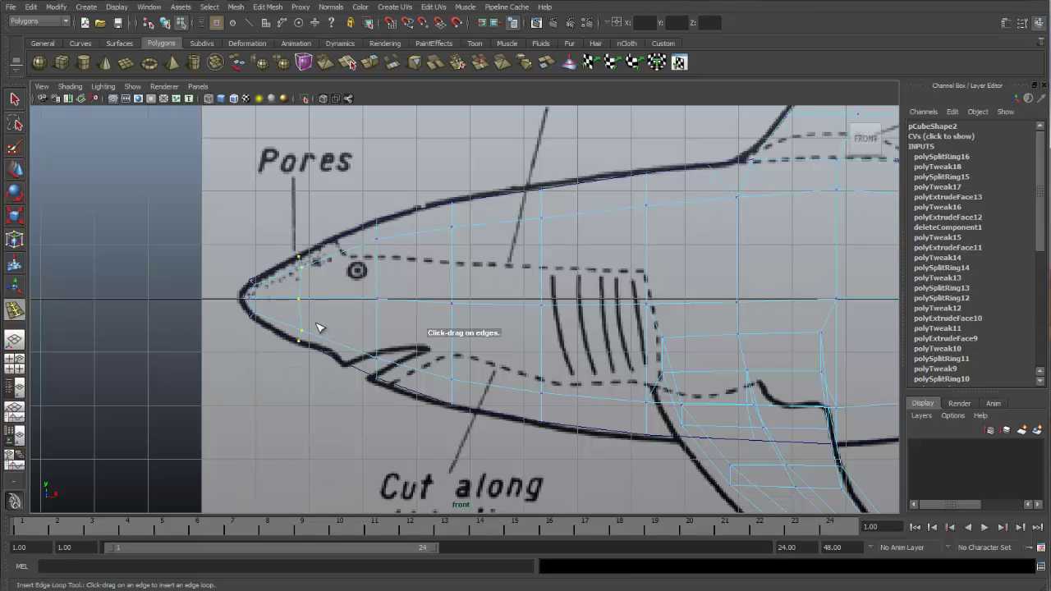
pyautogui.press('r')
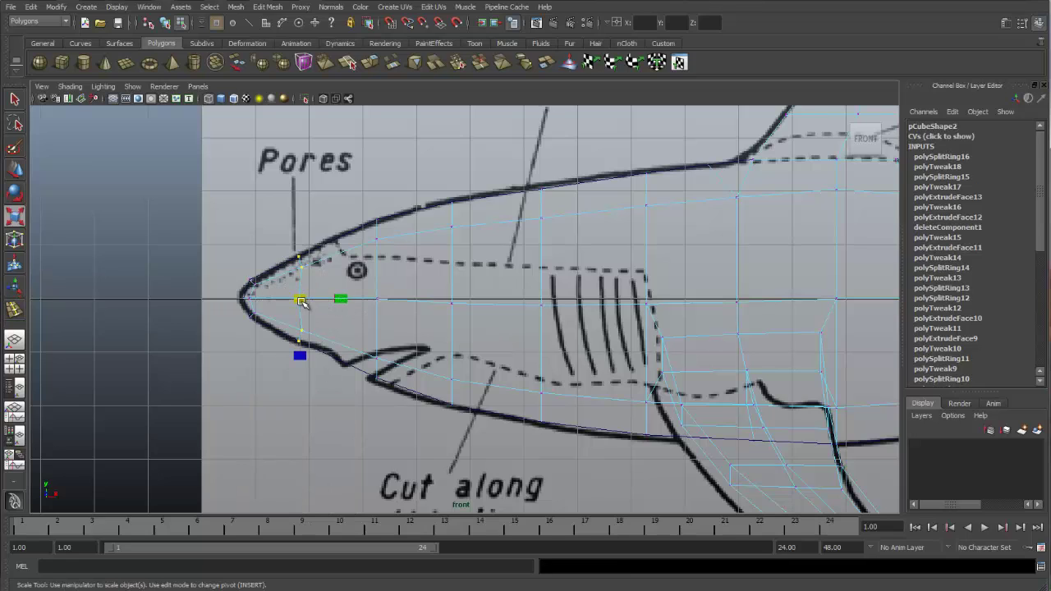
pyautogui.moveTo(300, 301); pyautogui.dragTo(297, 298, button='right')
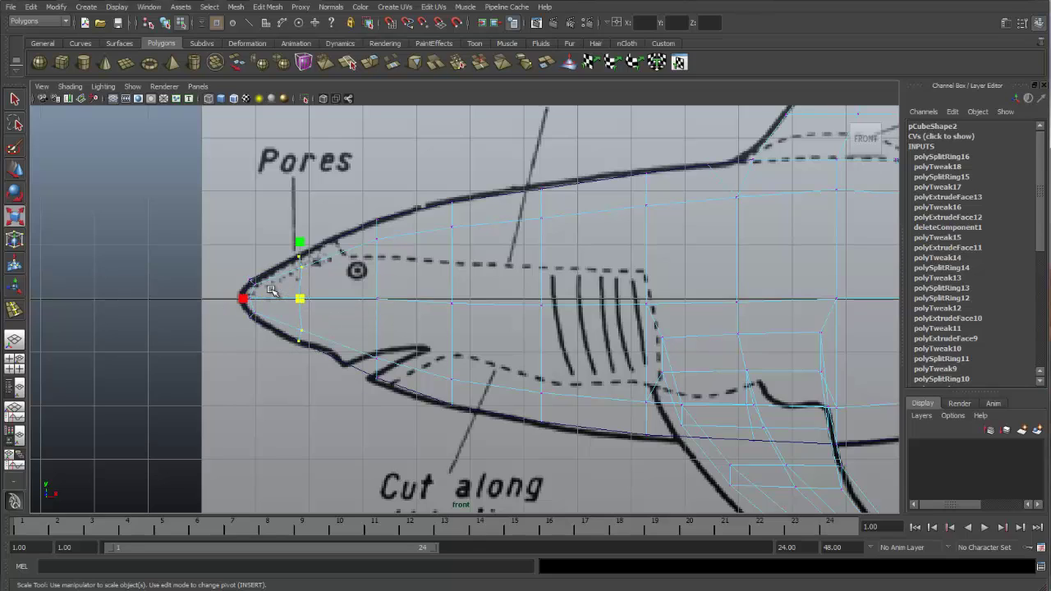
pyautogui.moveTo(244, 299); pyautogui.dragTo(301, 304)
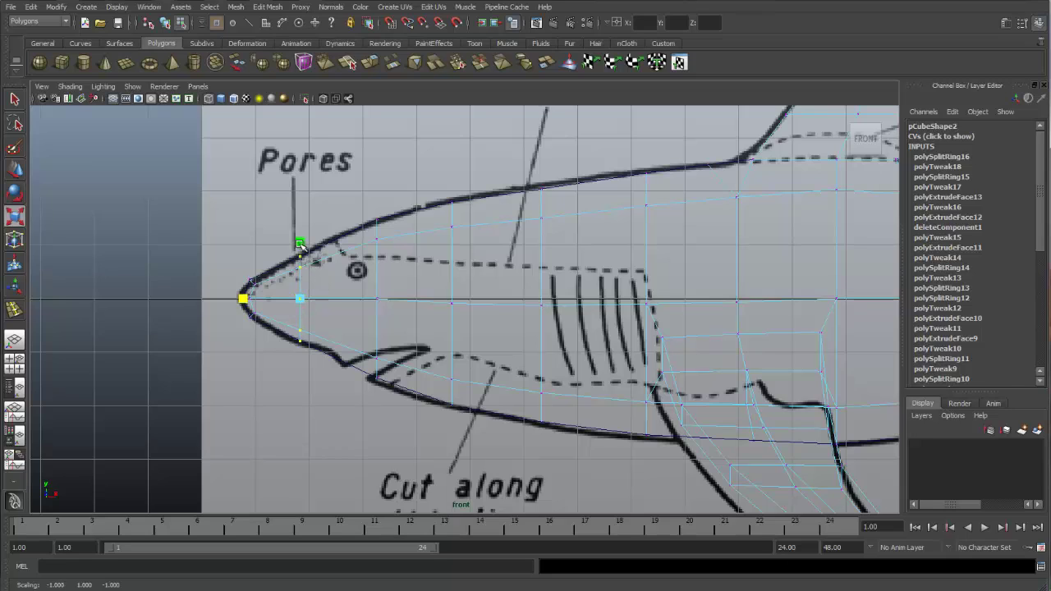
pyautogui.moveTo(301, 243); pyautogui.dragTo(302, 239)
# In the top view, move the nose's lower-edge vertices out to the drawing's outline
pyautogui.press('space')
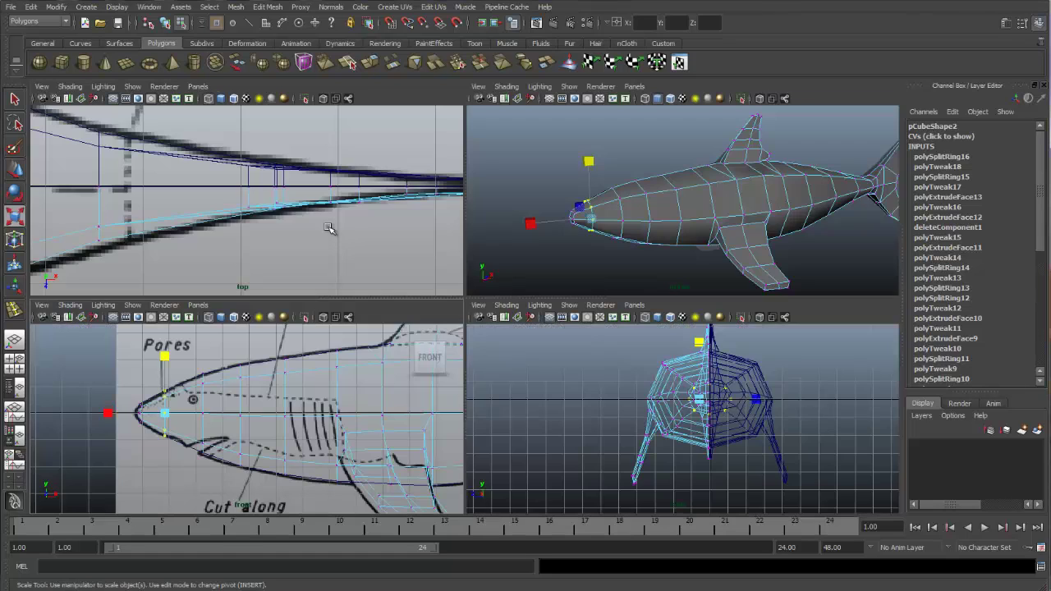
pyautogui.press('space')
pyautogui.scroll(-10, 471, 251)
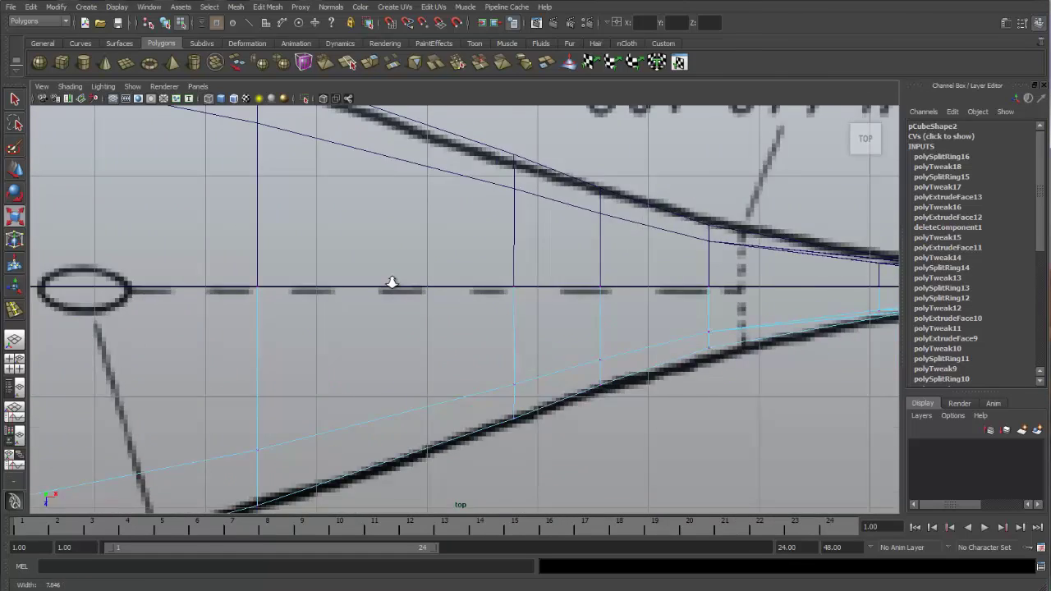
pyautogui.keyDown('alt'); pyautogui.moveTo(593, 290); pyautogui.dragTo(527, 281, button='middle'); pyautogui.keyUp('alt')
pyautogui.scroll(4, 526, 281)
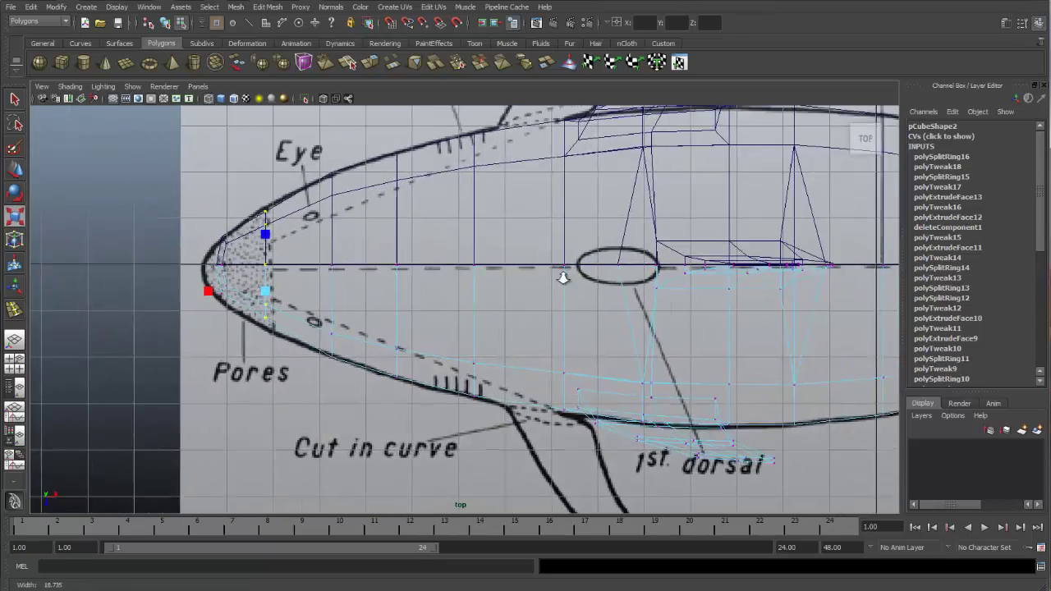
pyautogui.keyDown('alt'); pyautogui.moveTo(371, 279); pyautogui.dragTo(589, 293, button='middle'); pyautogui.keyUp('alt')
pyautogui.scroll(2, 588, 292)
pyautogui.moveTo(434, 242); pyautogui.dragTo(435, 238)
pyautogui.hotkey('ctrl', 'z')
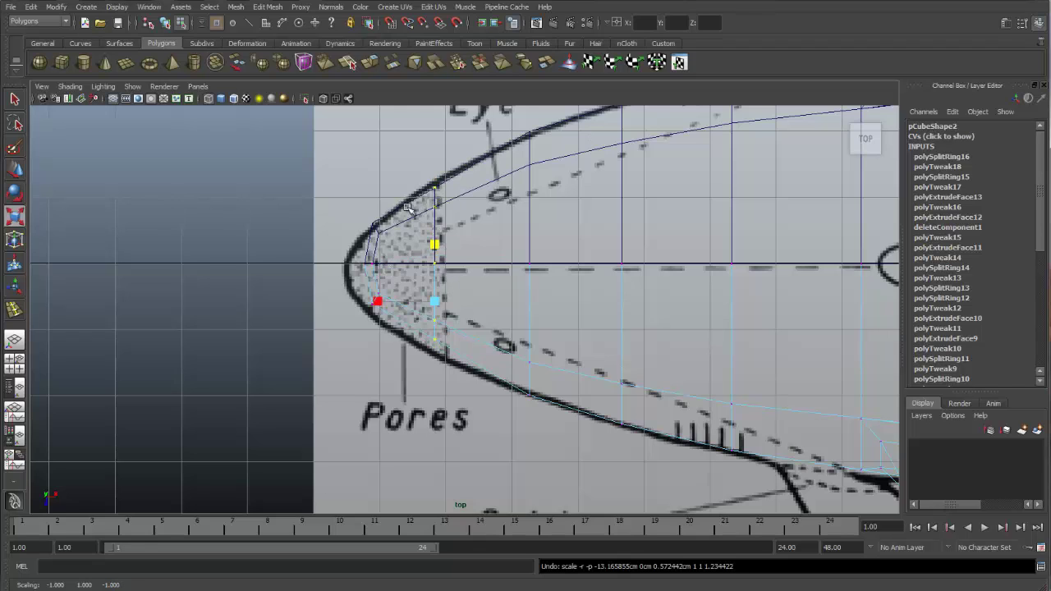
pyautogui.moveTo(453, 361); pyautogui.dragTo(421, 313)
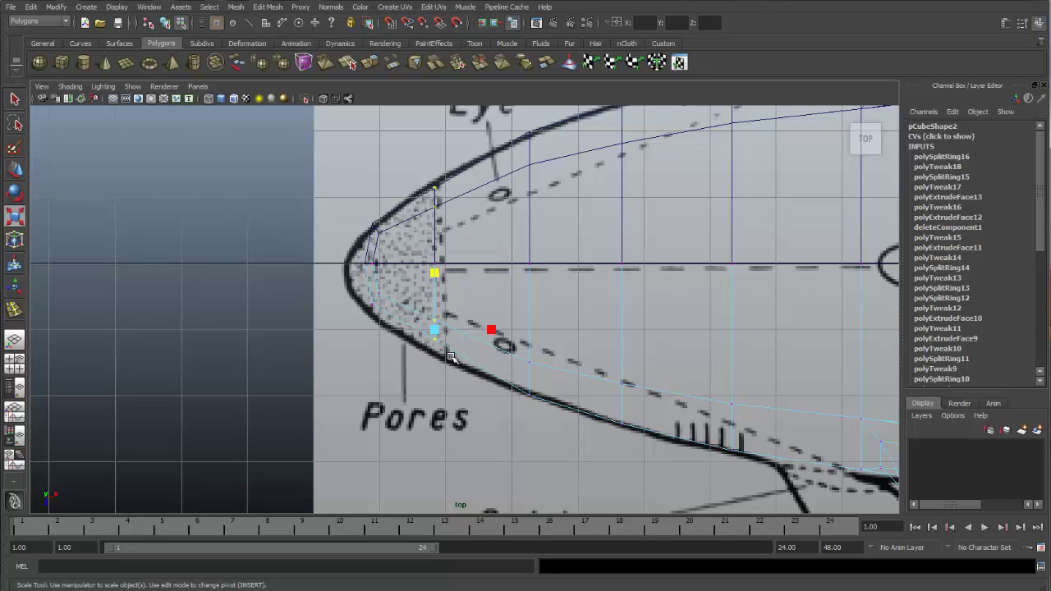
pyautogui.press('w')
pyautogui.moveTo(435, 371); pyautogui.dragTo(435, 380)
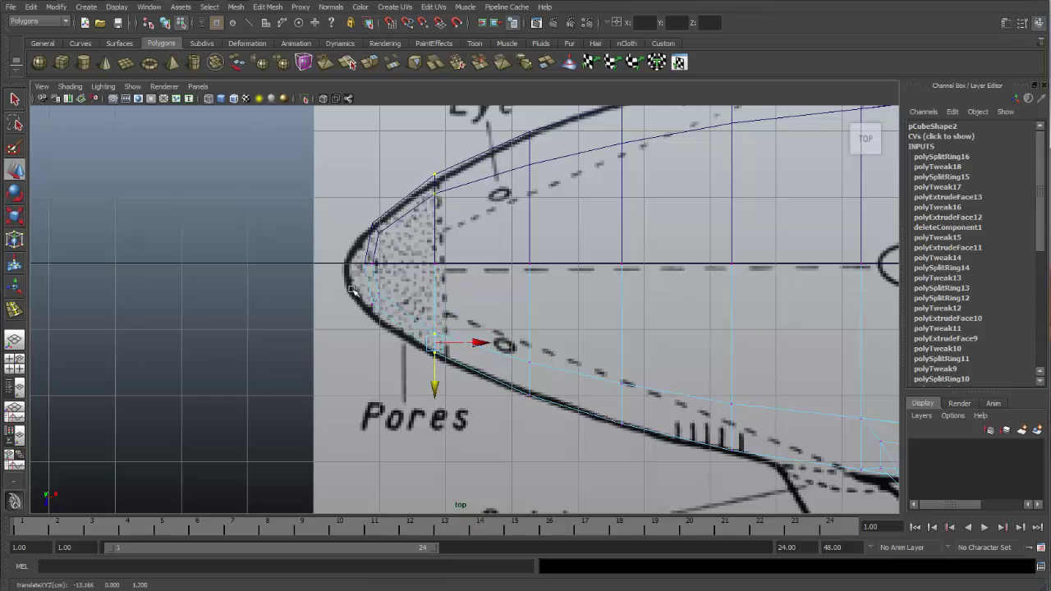
# Move the nose-tip and front nose vertices to fit the drawing's rounded outline
pyautogui.click(372, 301)
pyautogui.moveTo(375, 339); pyautogui.dragTo(375, 353)
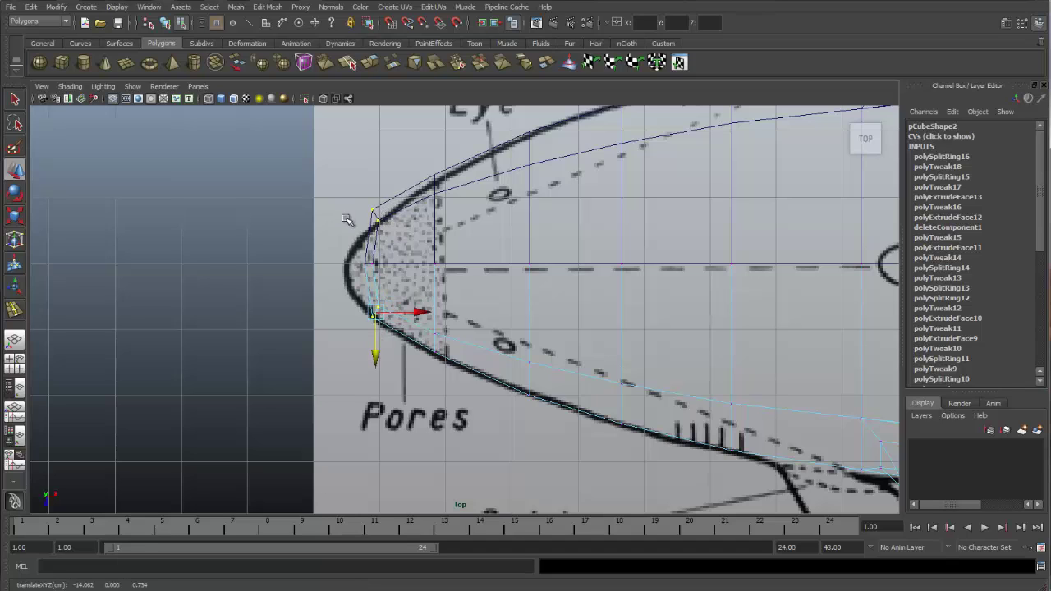
pyautogui.moveTo(326, 202); pyautogui.dragTo(392, 327)
pyautogui.moveTo(417, 284); pyautogui.dragTo(399, 283)
pyautogui.moveTo(358, 327); pyautogui.dragTo(362, 340)
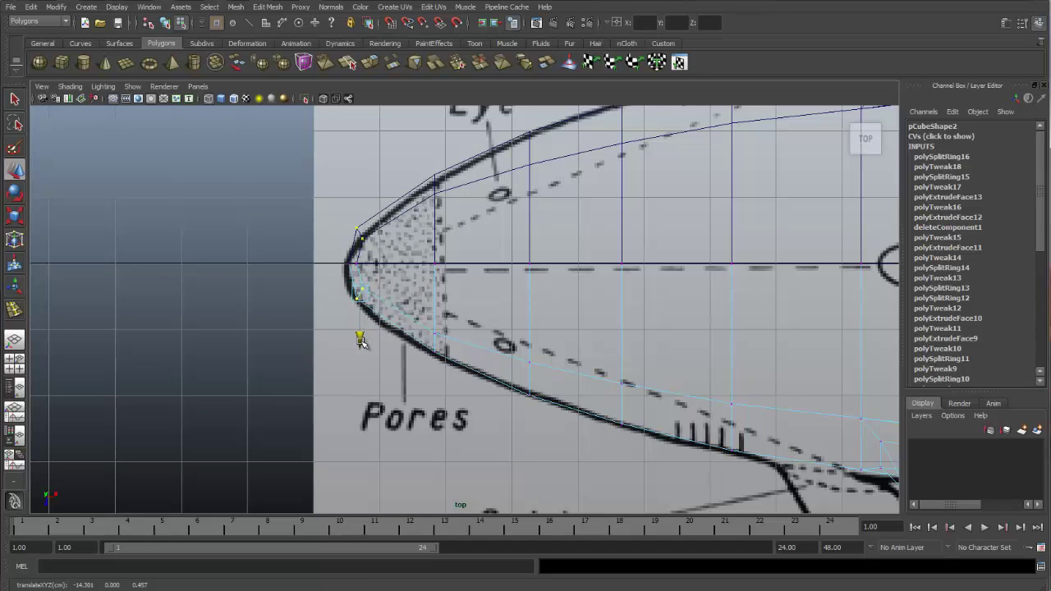
pyautogui.press('space')
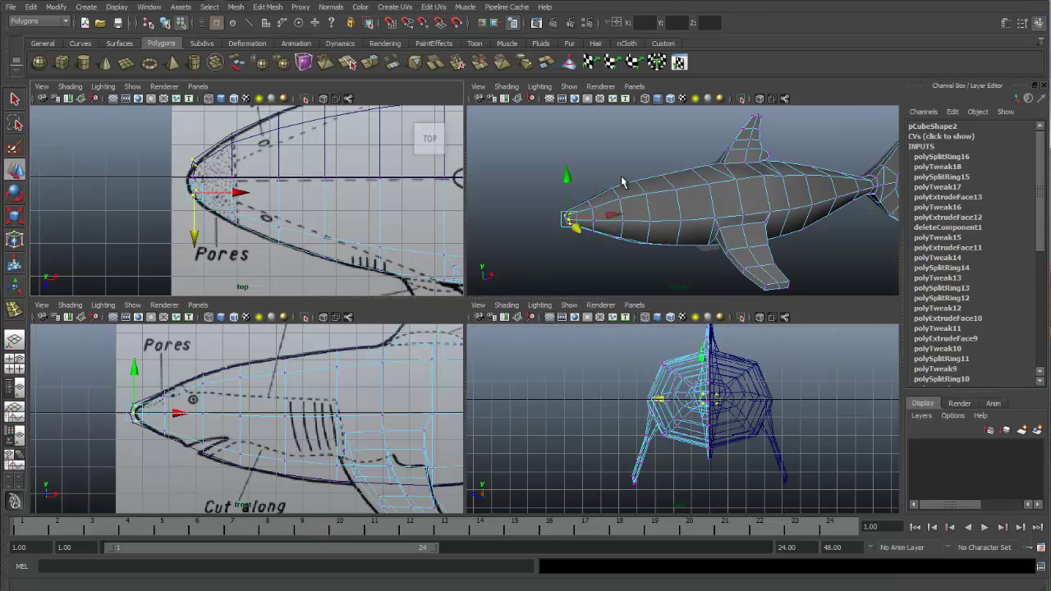
# Preview the shark smoothed in the maximized perspective view, facing it head-on
pyautogui.moveTo(639, 197); pyautogui.dragTo(683, 176, button='right')
pyautogui.keyDown('alt'); pyautogui.moveTo(683, 176); pyautogui.dragTo(669, 224); pyautogui.keyUp('alt')
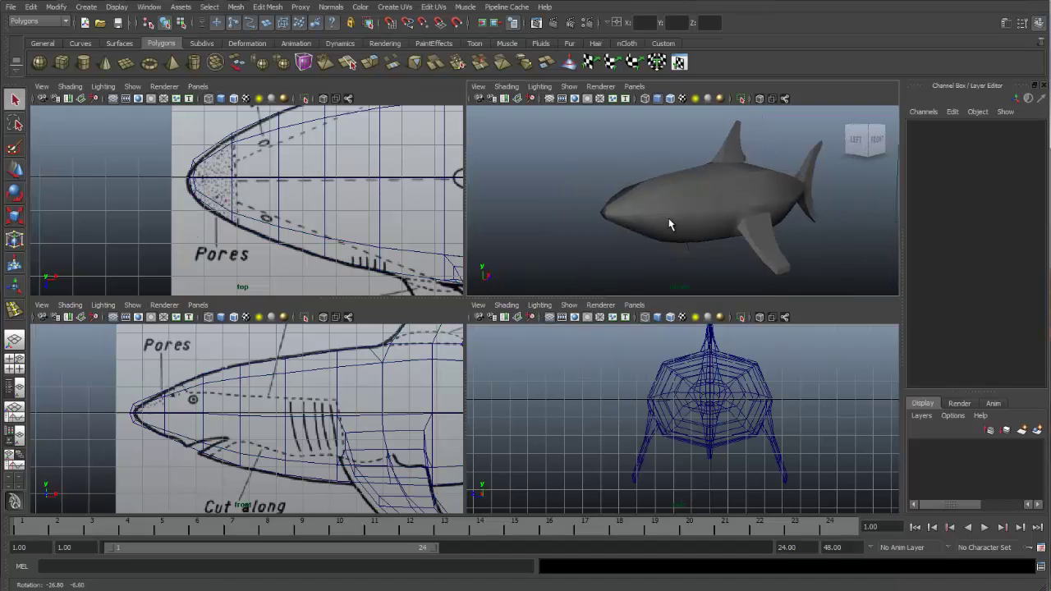
pyautogui.click(669, 224)
pyautogui.press('3')
pyautogui.press('space')
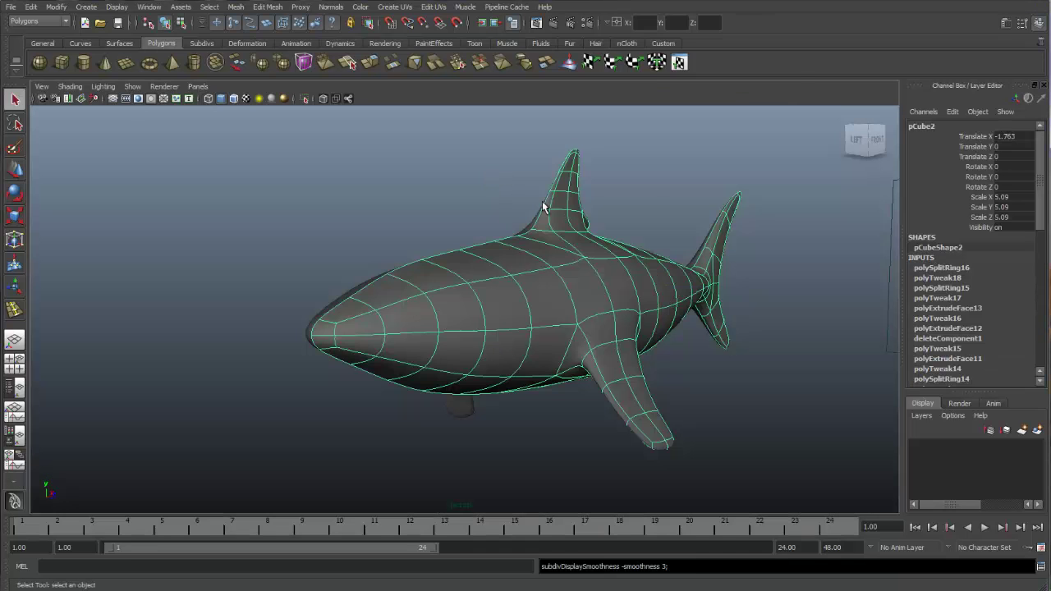
pyautogui.click(626, 180)
pyautogui.keyDown('alt'); pyautogui.moveTo(692, 253); pyautogui.dragTo(443, 280); pyautogui.keyUp('alt')
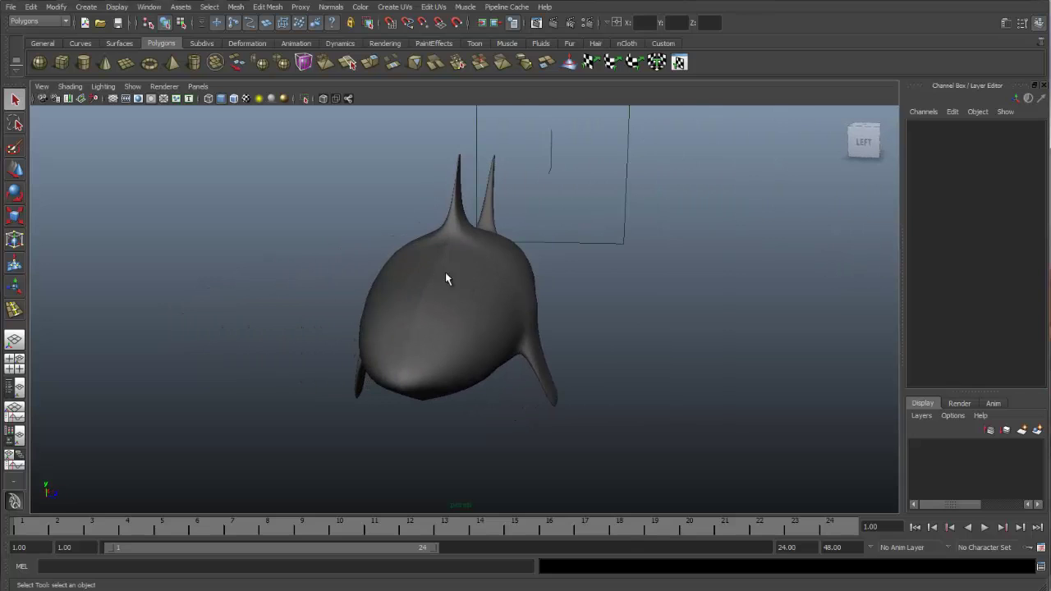
# Revert the shark to low-poly display and select both halves, pCube2 and pCube3, together
pyautogui.click(462, 281)
pyautogui.click(418, 270)
pyautogui.click(465, 277)
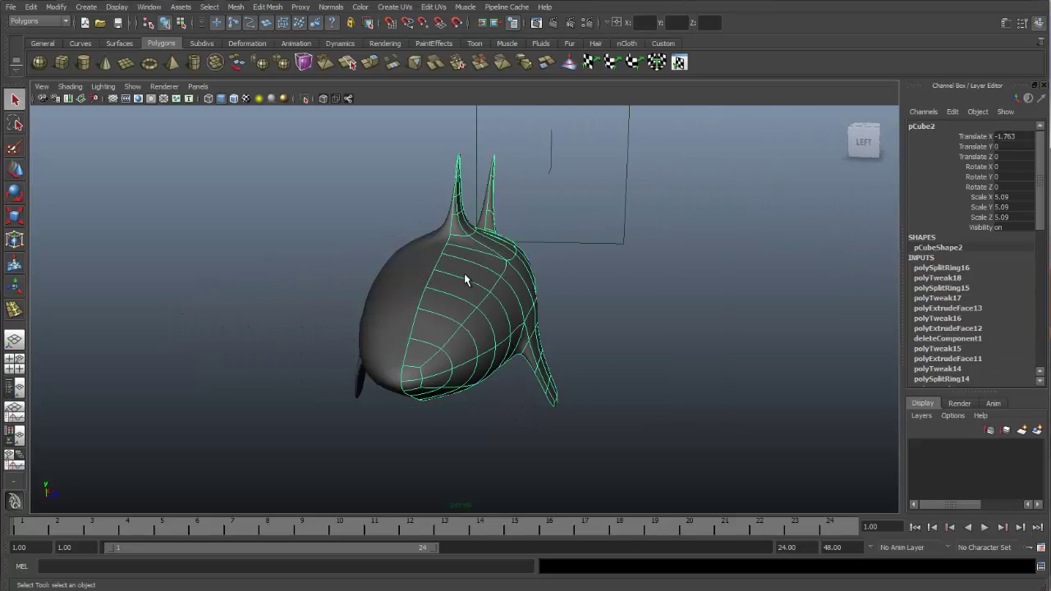
pyautogui.click(424, 266)
pyautogui.press('1')
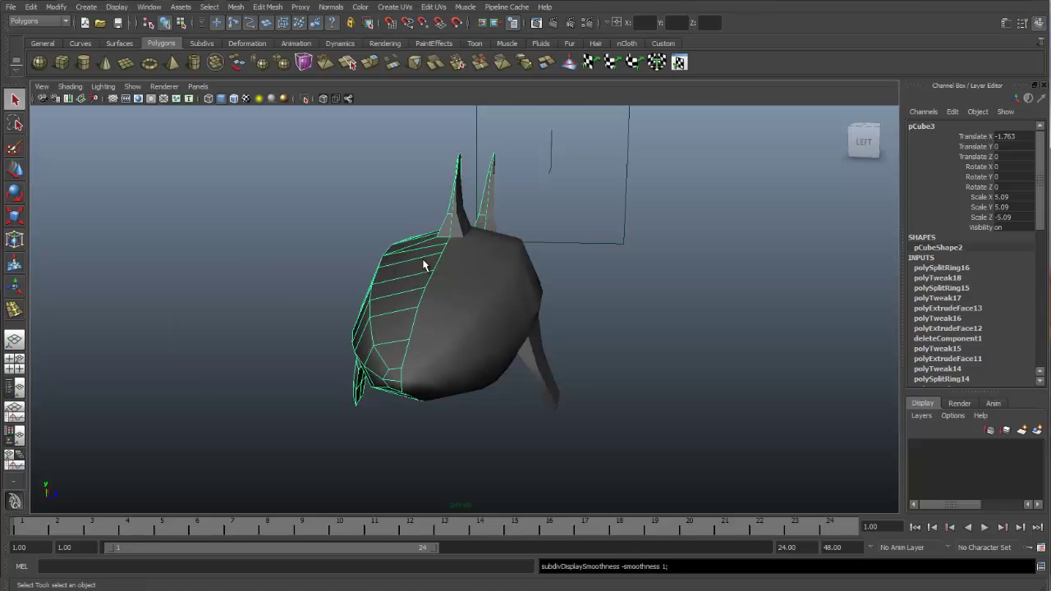
pyautogui.click(590, 271)
pyautogui.click(484, 277)
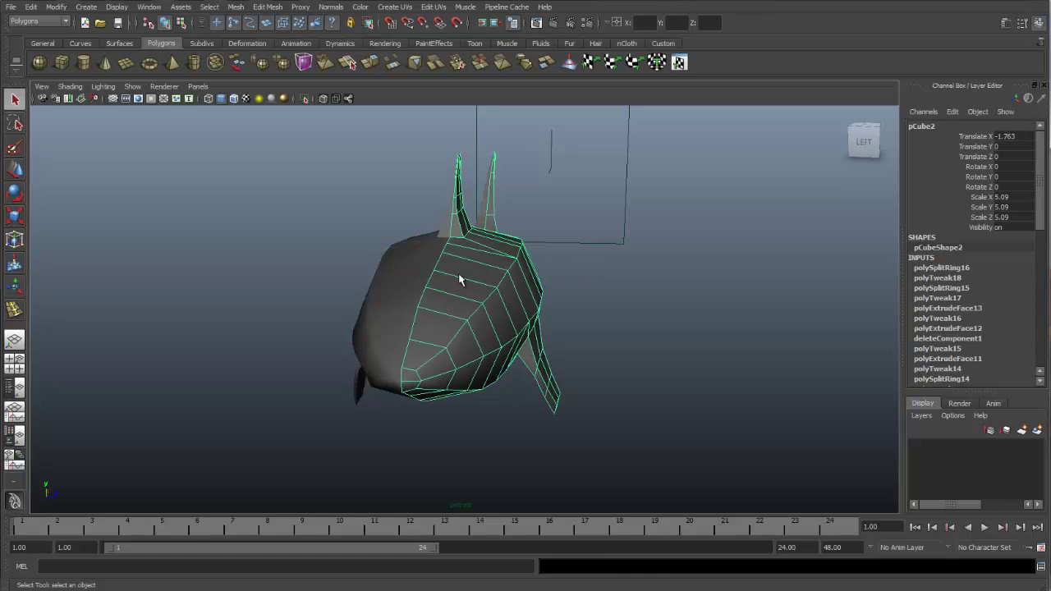
pyautogui.keyDown('shift'); pyautogui.click(409, 269); pyautogui.keyUp('shift')
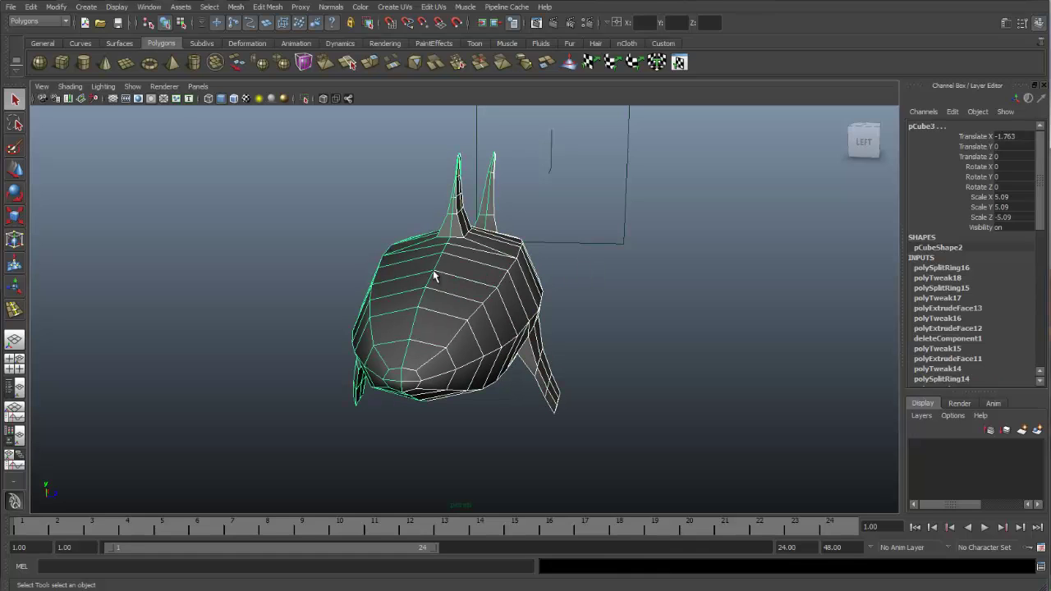
pyautogui.click(236, 8)
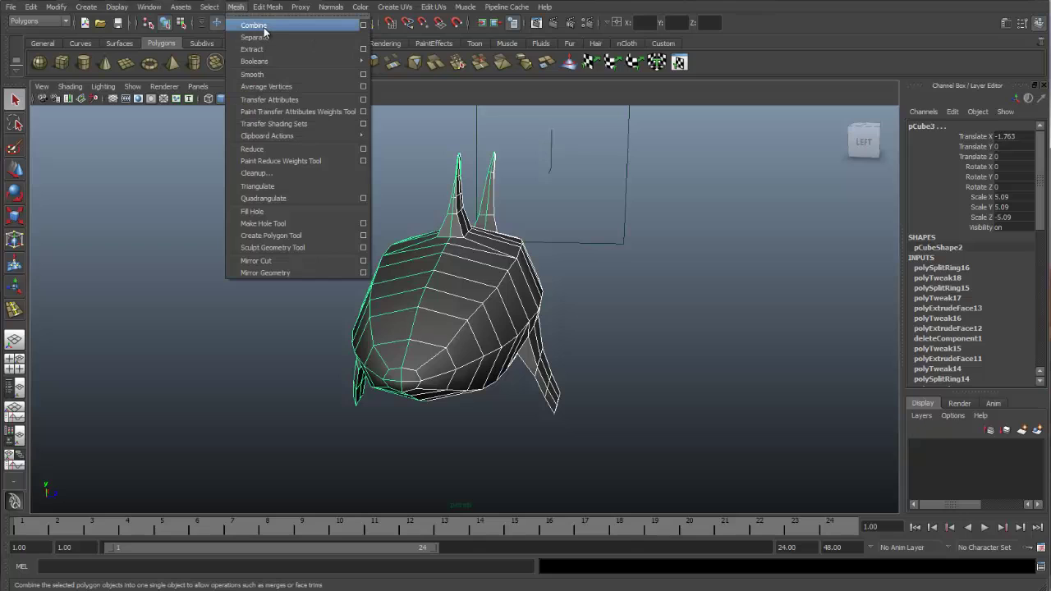
# Combine the two shark halves into one mesh, polySurface2, and reselect it
pyautogui.click(262, 30)
pyautogui.press('w')
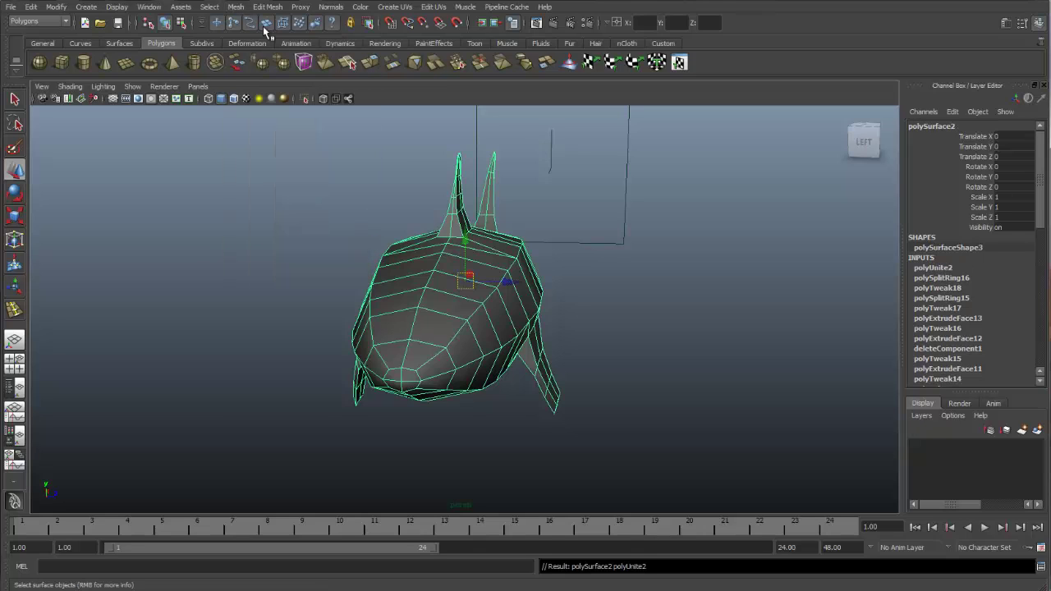
pyautogui.click(557, 268)
pyautogui.click(508, 293)
pyautogui.keyDown('alt'); pyautogui.moveTo(427, 282); pyautogui.dragTo(573, 281); pyautogui.keyUp('alt')
pyautogui.click(599, 281)
pyautogui.click(479, 306)
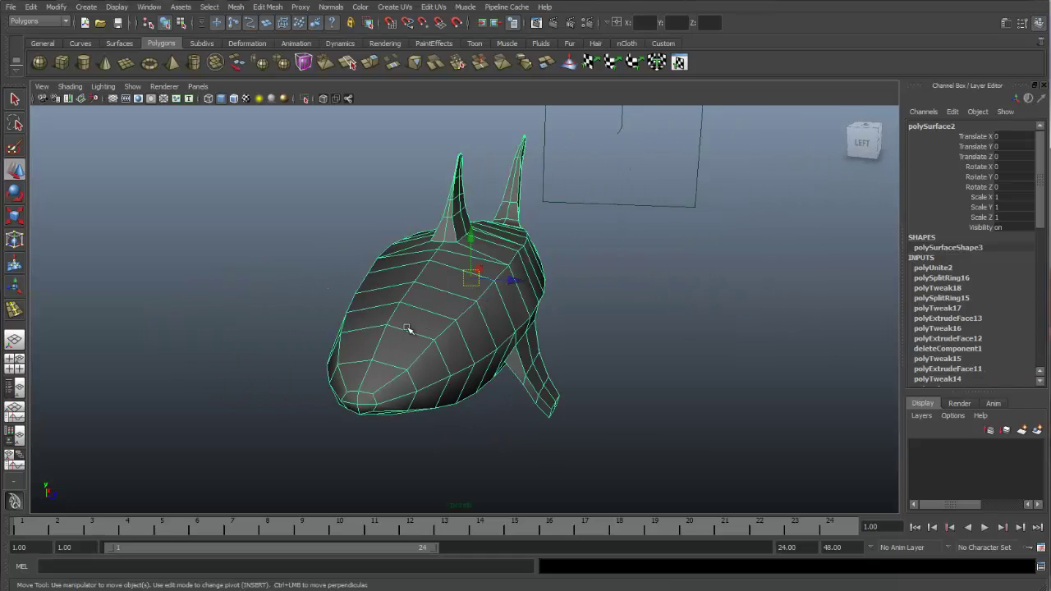
pyautogui.scroll(5, 520, 312)
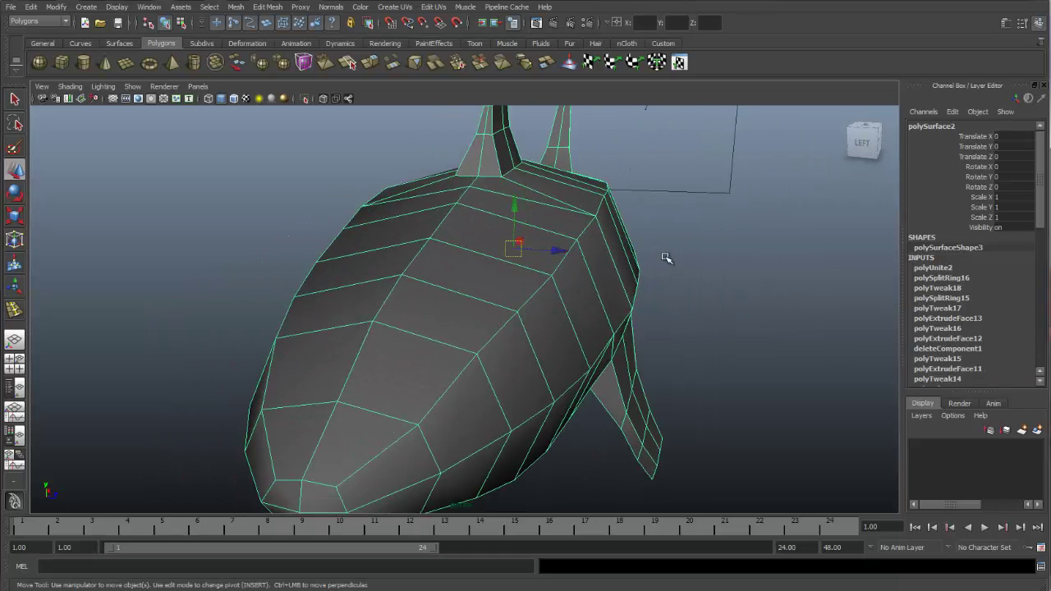
pyautogui.click(665, 258)
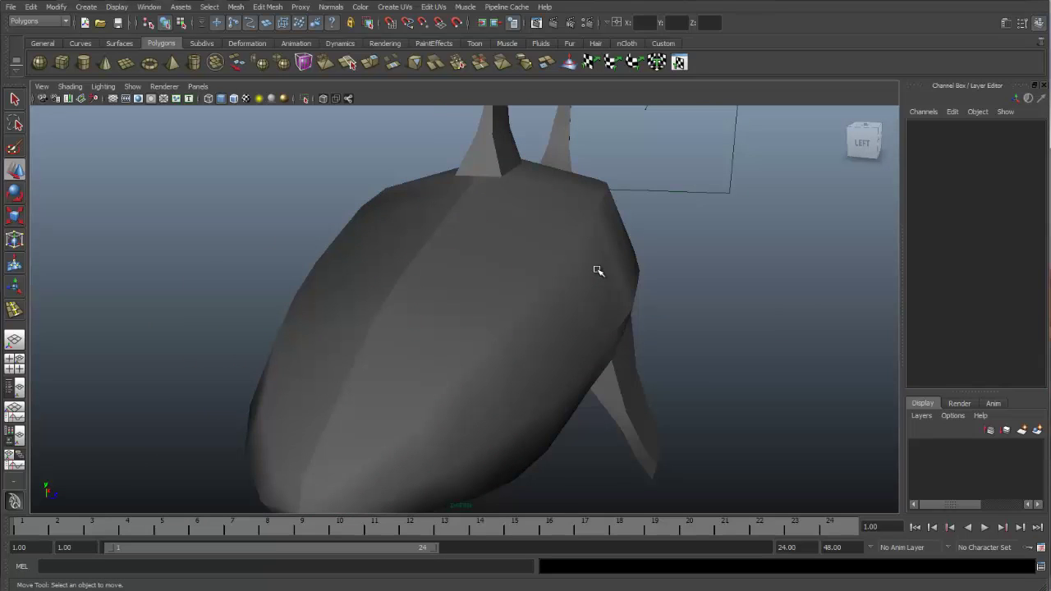
pyautogui.click(598, 271)
# Inspect the combined shark smoothed, then show its low-poly cage up close on the head in edge mode
pyautogui.press('3')
pyautogui.click(656, 245)
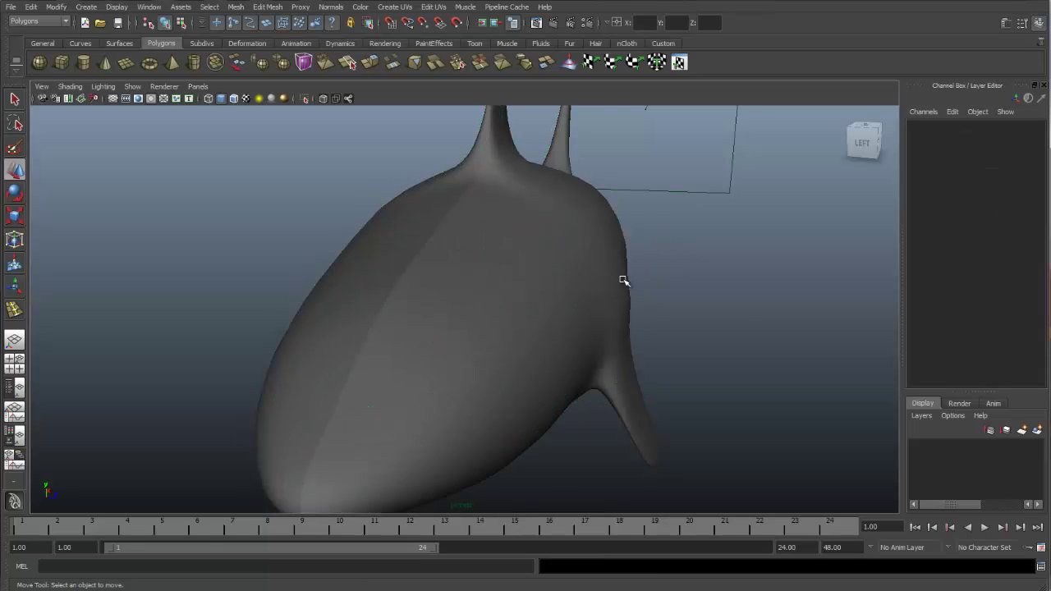
pyautogui.keyDown('alt'); pyautogui.moveTo(624, 281); pyautogui.dragTo(419, 350); pyautogui.keyUp('alt')
pyautogui.click(473, 176)
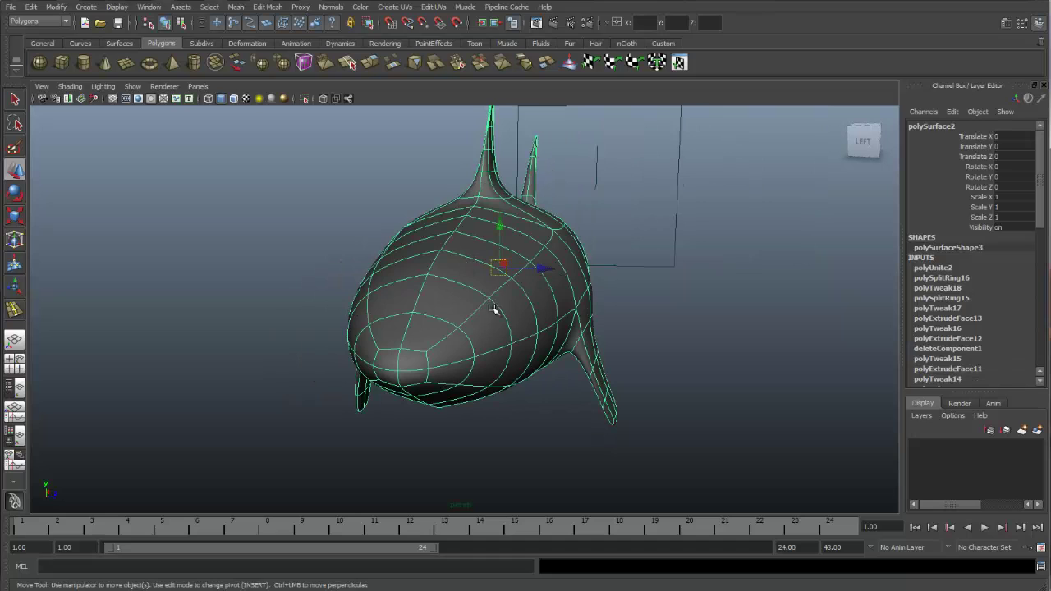
pyautogui.keyDown('alt'); pyautogui.moveTo(474, 316); pyautogui.dragTo(494, 290); pyautogui.keyUp('alt')
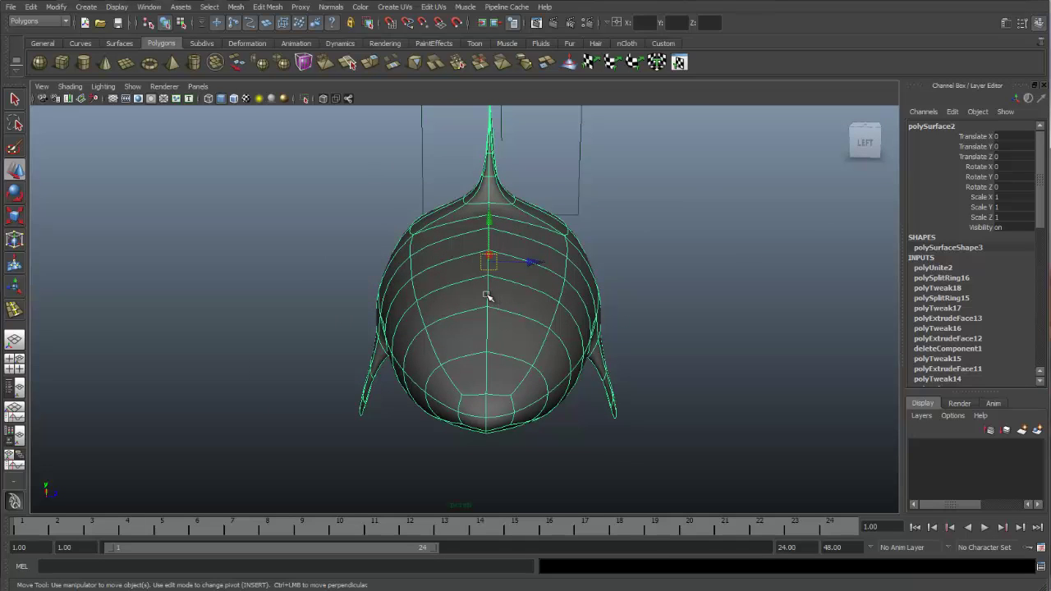
pyautogui.press('1')
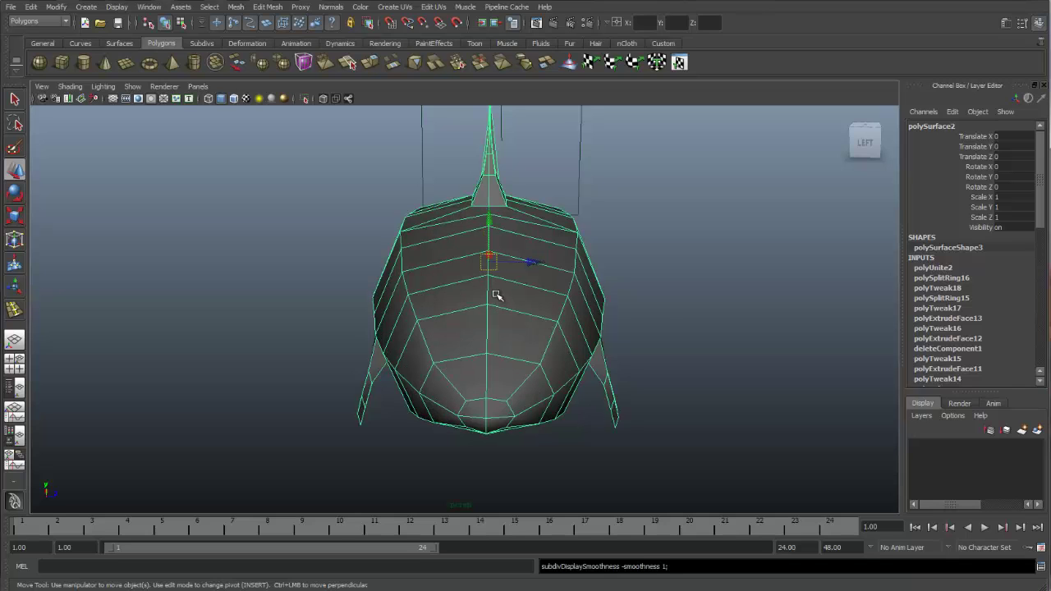
pyautogui.keyDown('alt'); pyautogui.moveTo(422, 312); pyautogui.dragTo(605, 274, button='right'); pyautogui.keyUp('alt')
pyautogui.keyDown('alt'); pyautogui.moveTo(605, 274); pyautogui.dragTo(586, 277); pyautogui.keyUp('alt')
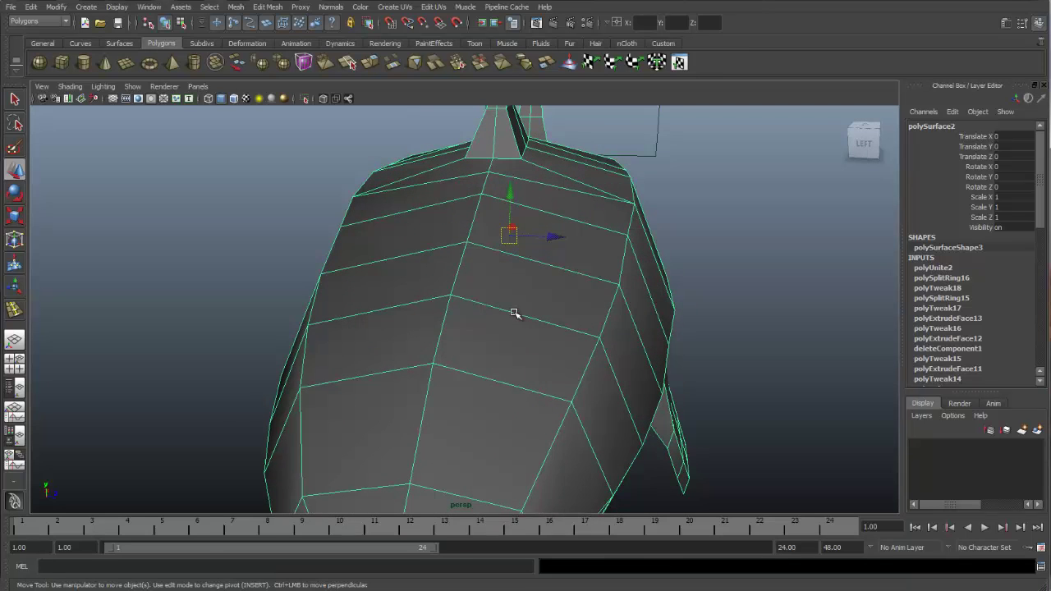
pyautogui.moveTo(514, 312); pyautogui.dragTo(515, 285, button='right')
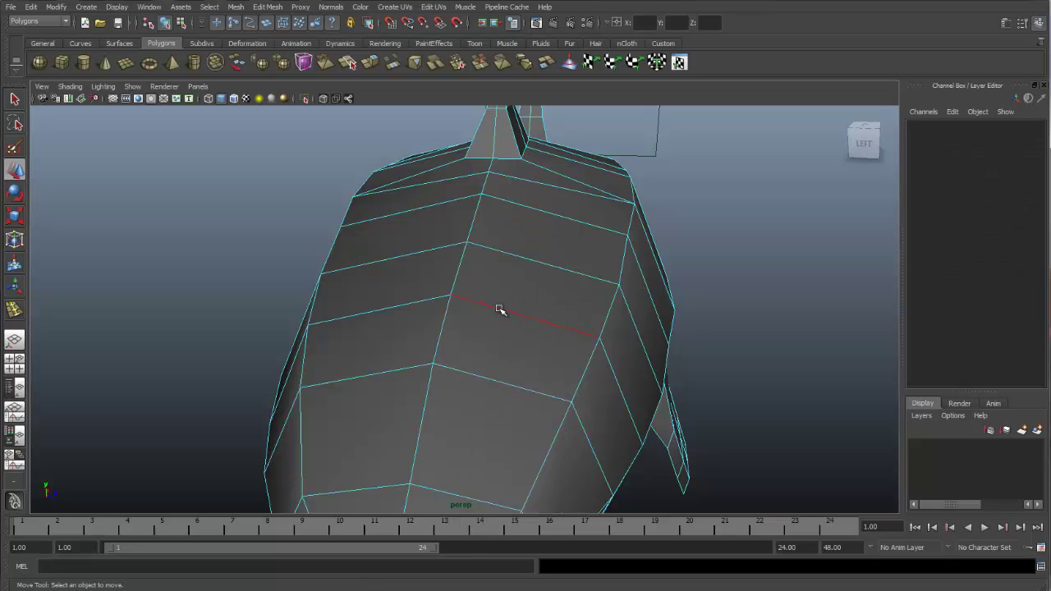
pyautogui.click(502, 310)
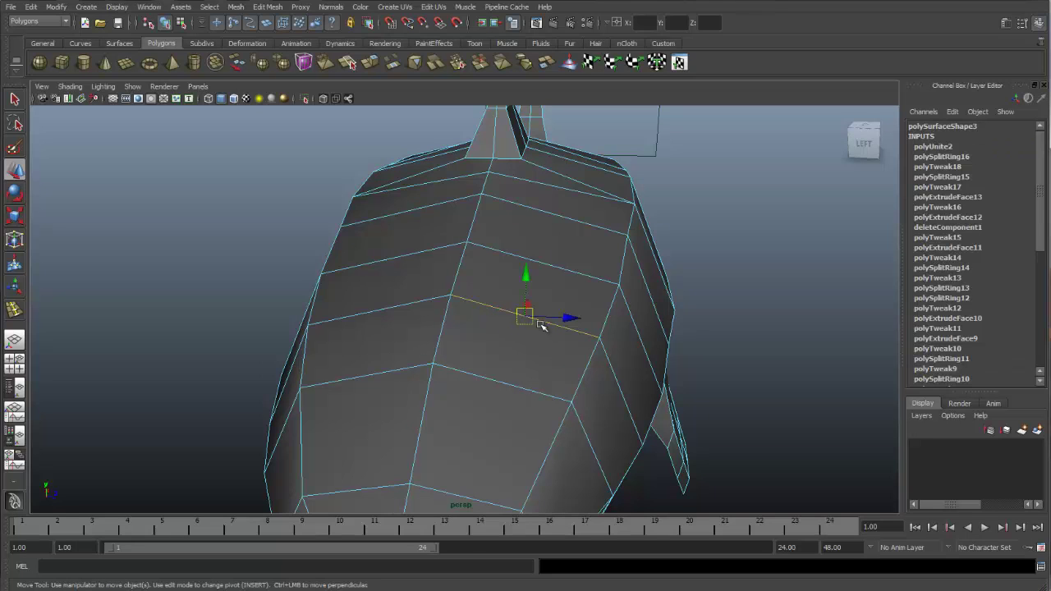
pyautogui.moveTo(567, 318); pyautogui.dragTo(599, 320)
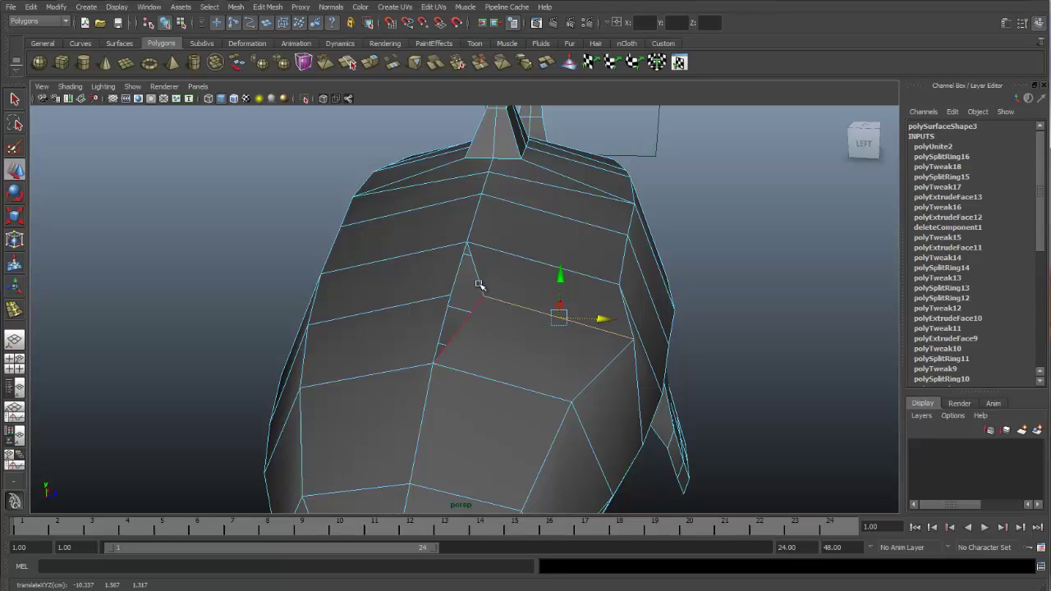
pyautogui.moveTo(484, 303)
pyautogui.keyDown('alt'); pyautogui.mouseDown()
pyautogui.moveTo(467, 320)
pyautogui.moveTo(452, 310)
pyautogui.moveTo(468, 312)
pyautogui.mouseUp(); pyautogui.keyUp('alt')
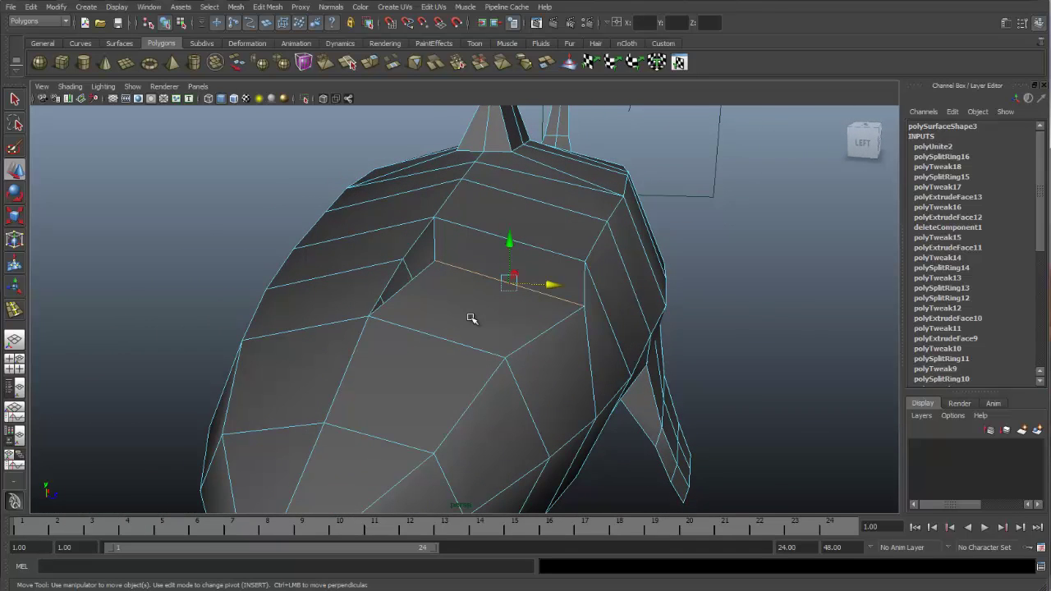
pyautogui.hotkey('ctrl', 'z')
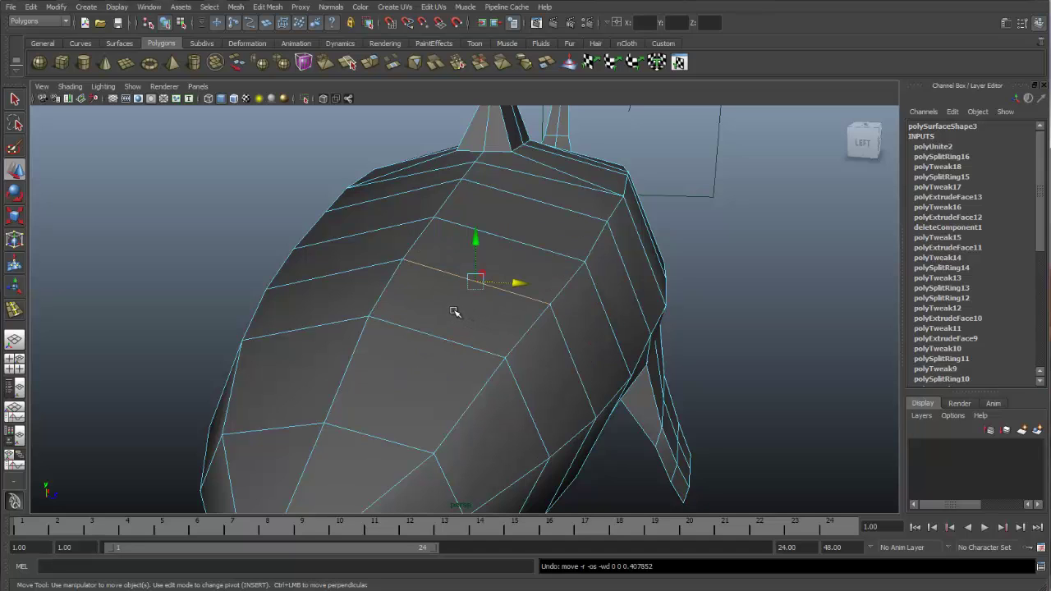
# From the side view, merge the shark's overlapping seam vertices at a 0.01 threshold
pyautogui.press('space')
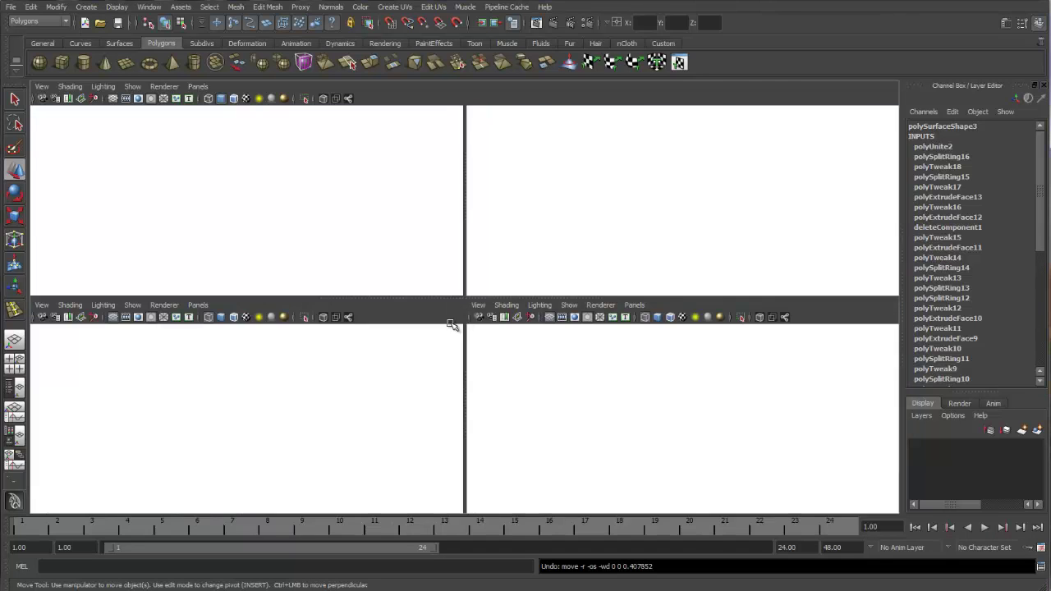
pyautogui.press('space')
pyautogui.scroll(4, 535, 261)
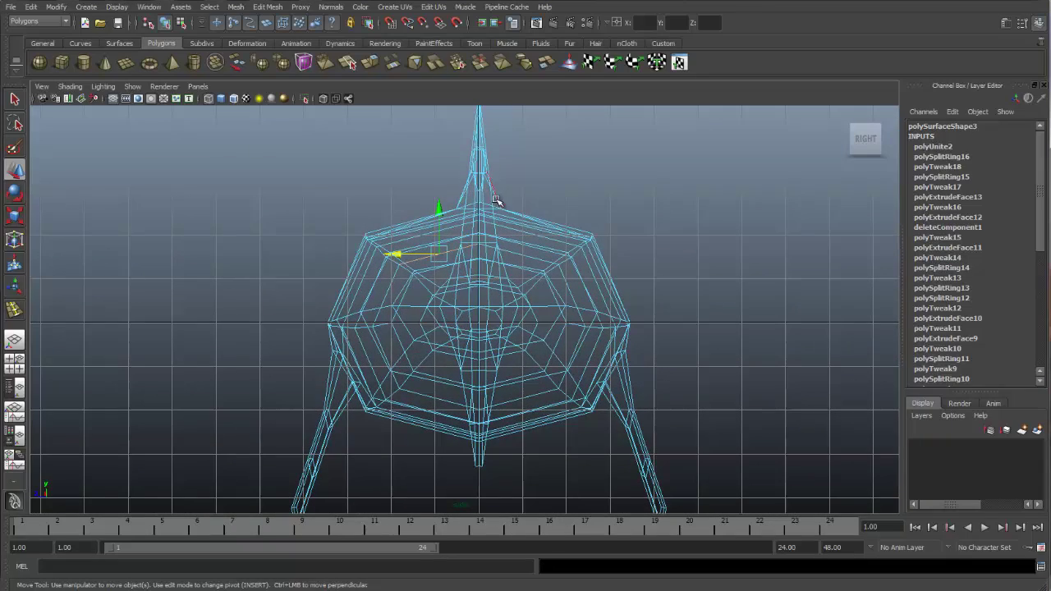
pyautogui.moveTo(485, 205); pyautogui.dragTo(531, 194, button='right')
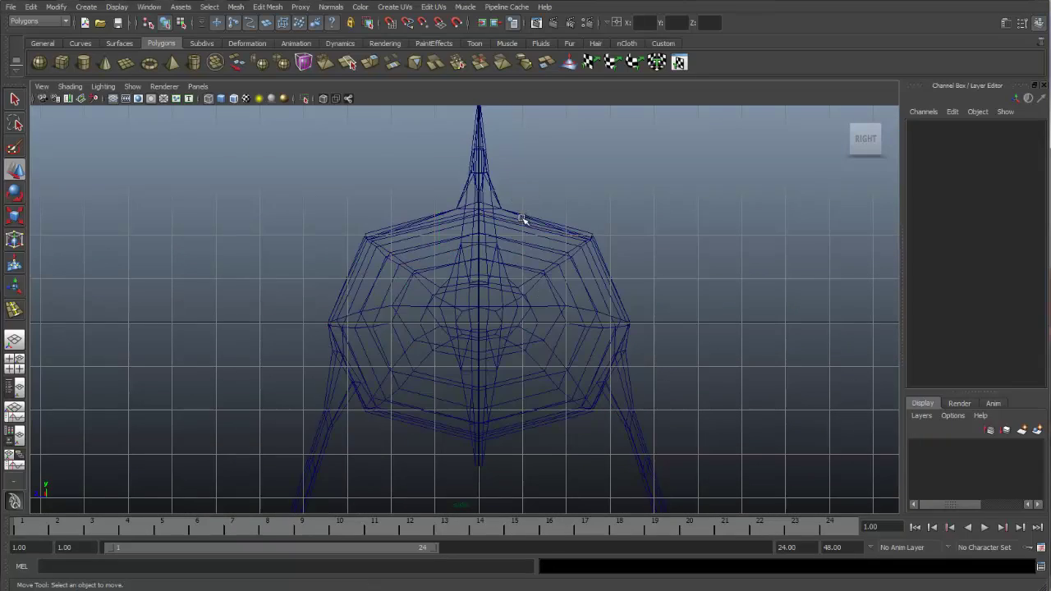
pyautogui.click(526, 217)
pyautogui.click(269, 7)
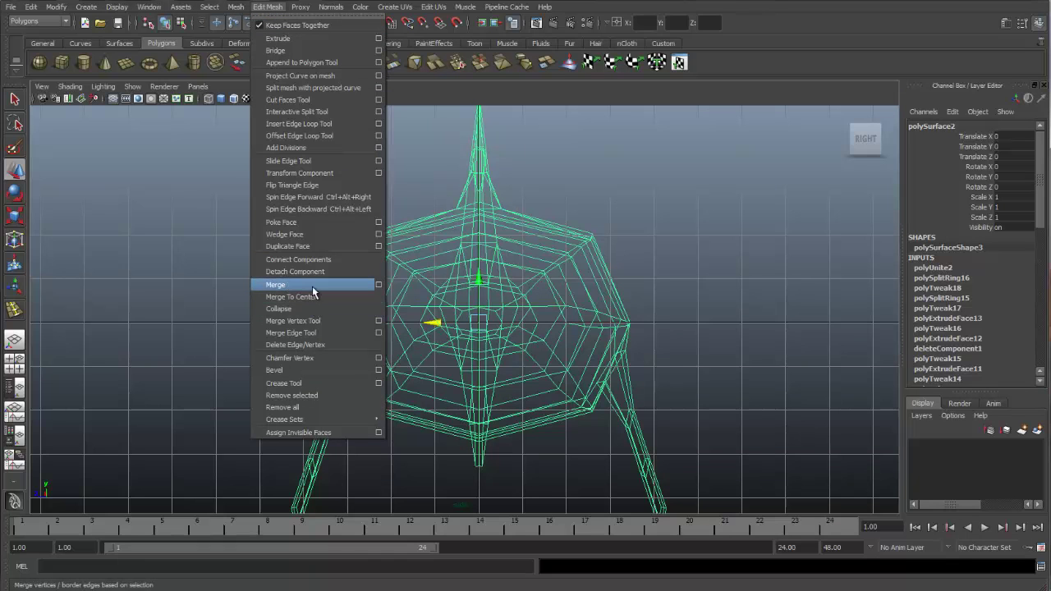
pyautogui.click(312, 286)
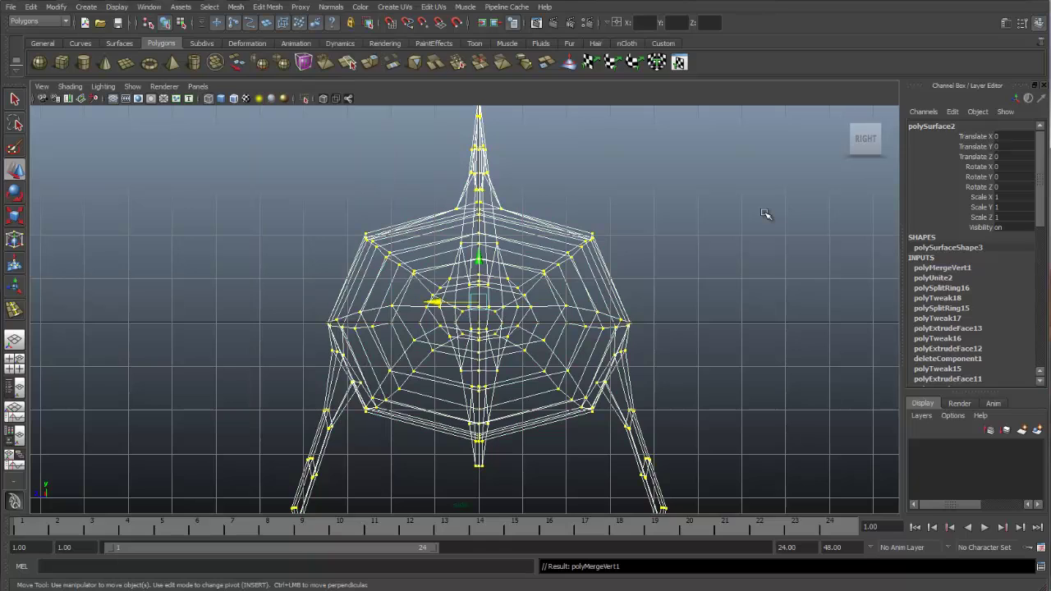
pyautogui.click(917, 270)
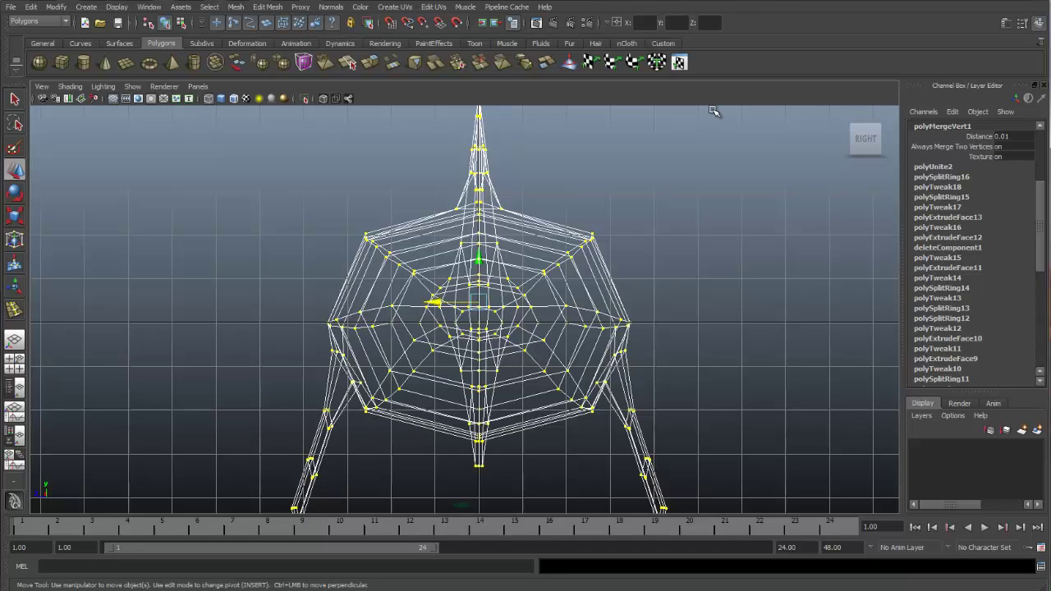
# Try sliding an edge loop across the shark's head in perspective, then undo it
pyautogui.press('space')
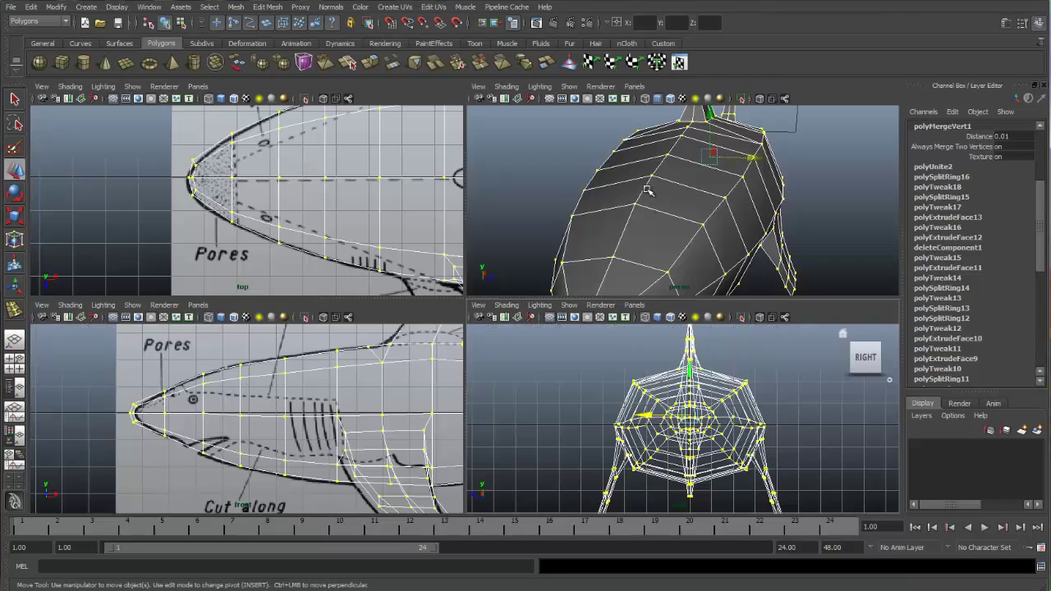
pyautogui.press('space')
pyautogui.moveTo(518, 288)
pyautogui.keyDown('alt'); pyautogui.mouseDown()
pyautogui.moveTo(509, 288)
pyautogui.moveTo(517, 284)
pyautogui.mouseUp(); pyautogui.keyUp('alt')
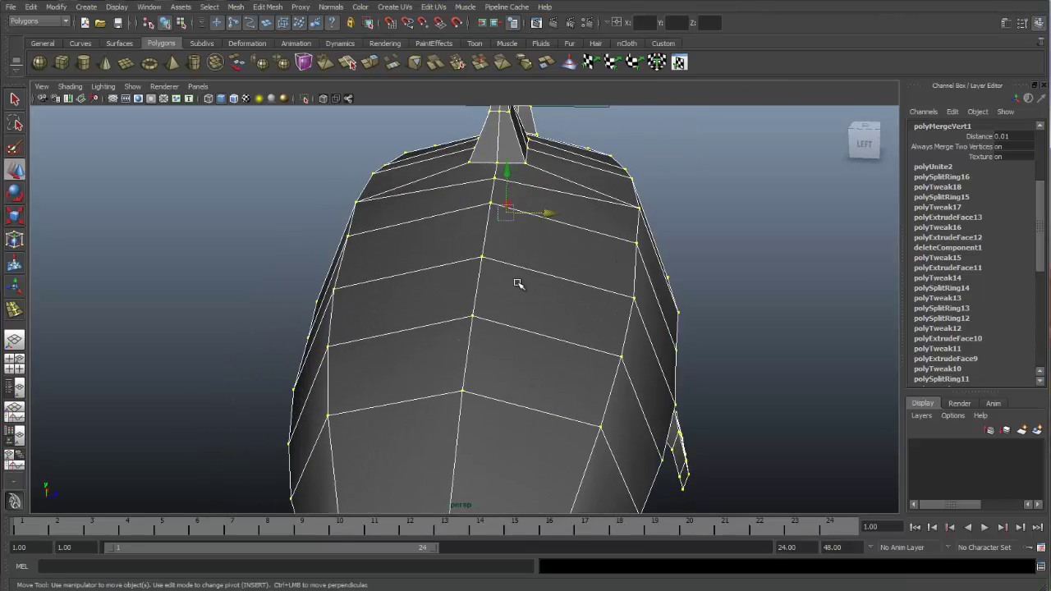
pyautogui.moveTo(517, 282); pyautogui.dragTo(518, 256, button='right')
pyautogui.click(526, 270)
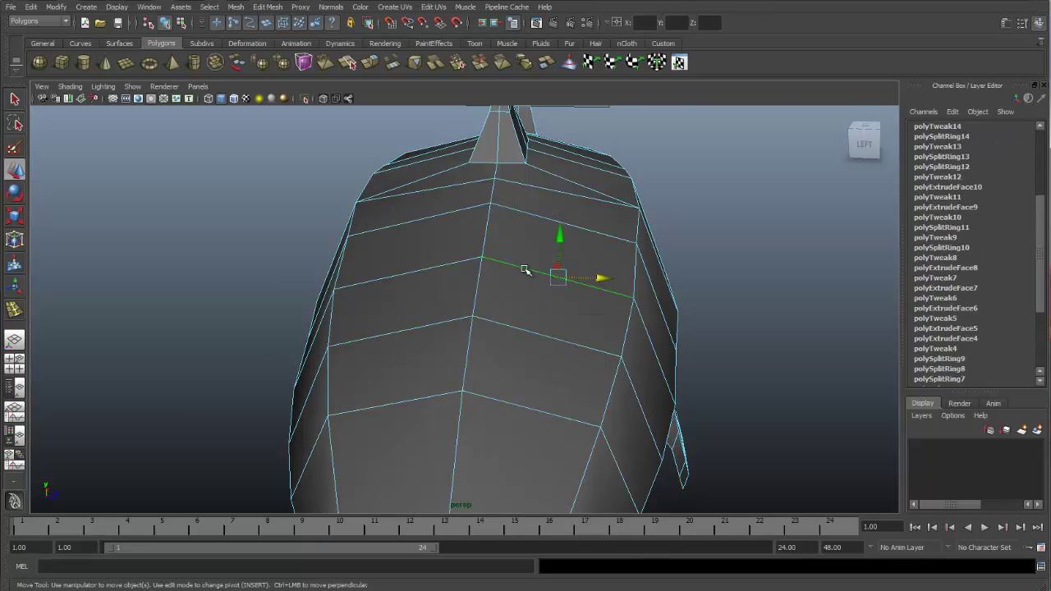
pyautogui.moveTo(602, 278); pyautogui.dragTo(663, 280)
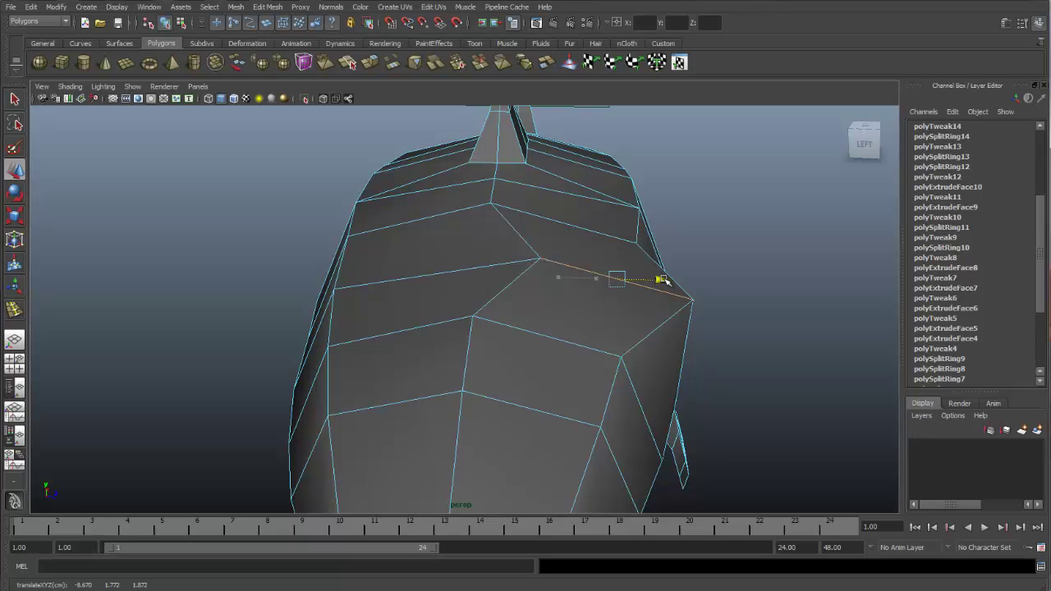
pyautogui.hotkey('ctrl', 'z')
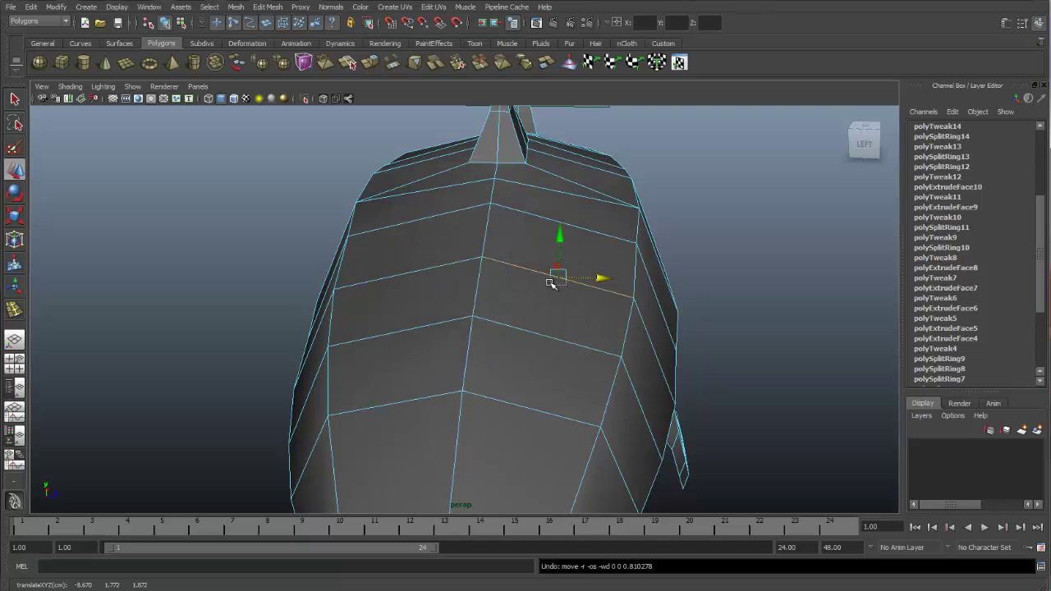
# Return to object mode and view the deselected shark from a three-quarter side angle
pyautogui.moveTo(529, 278); pyautogui.dragTo(575, 263, button='right')
pyautogui.press('3')
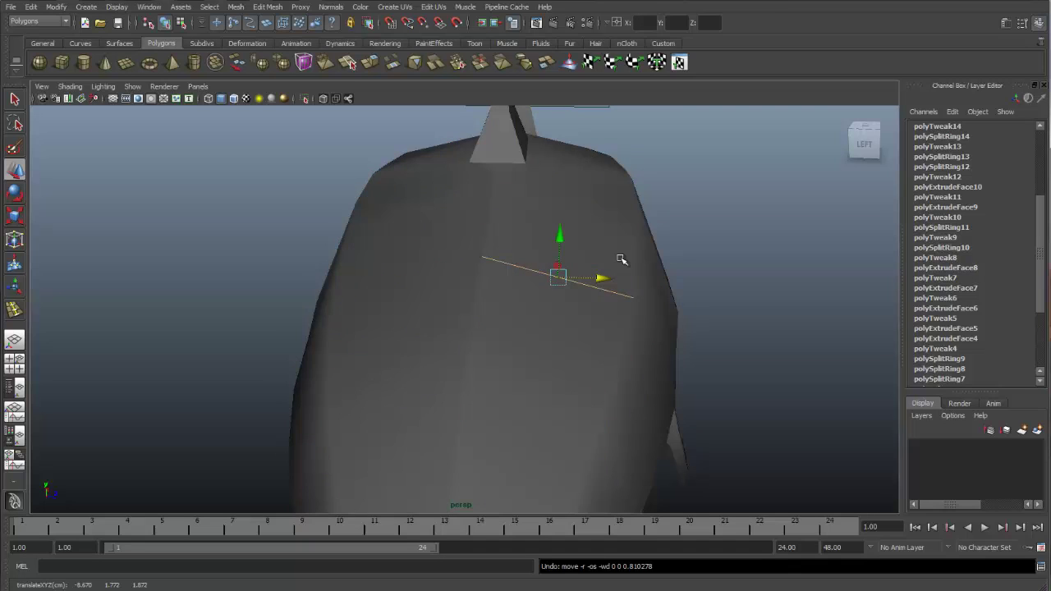
pyautogui.scroll(-3, 629, 274)
pyautogui.keyDown('alt'); pyautogui.moveTo(629, 274); pyautogui.dragTo(660, 256); pyautogui.keyUp('alt')
pyautogui.click(659, 255)
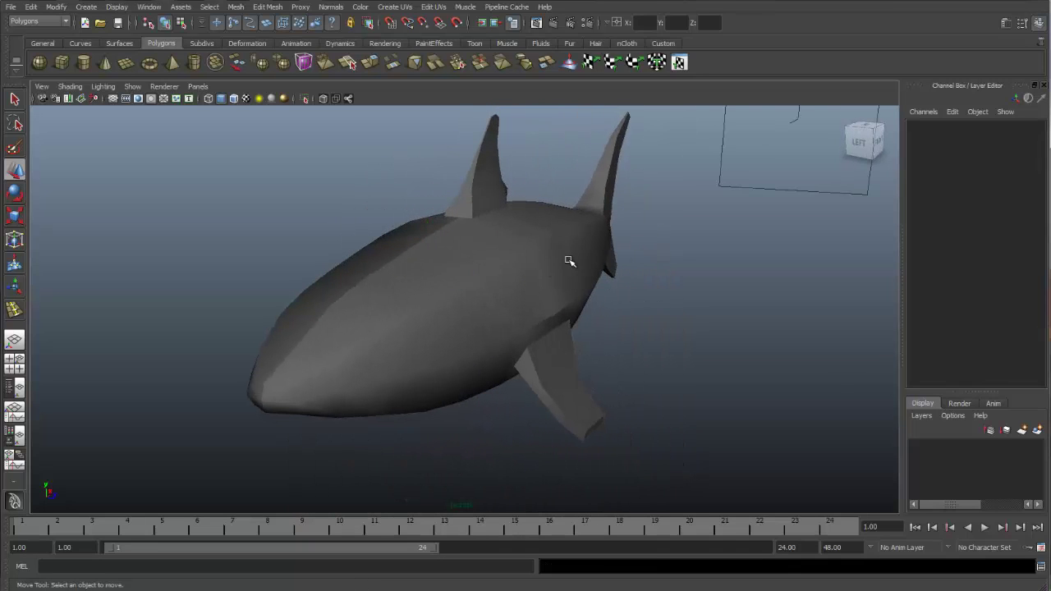
# Preview the merged shark as a smooth mesh and orbit to check its front and sides
pyautogui.click(570, 261)
pyautogui.press('3')
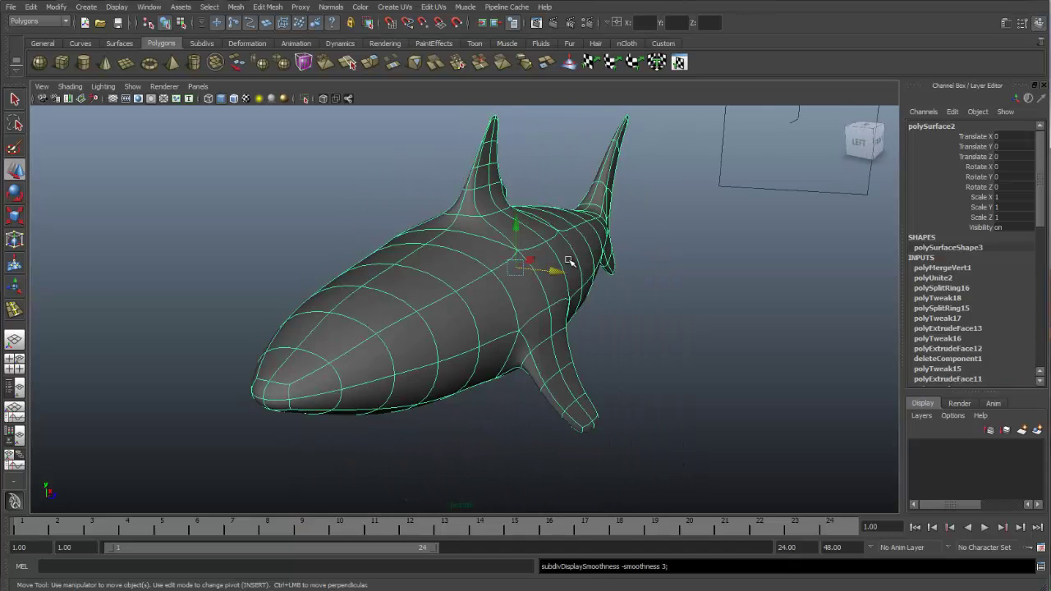
pyautogui.keyDown('alt'); pyautogui.moveTo(665, 313); pyautogui.dragTo(439, 305); pyautogui.keyUp('alt')
pyautogui.keyDown('alt'); pyautogui.moveTo(638, 271); pyautogui.dragTo(454, 302); pyautogui.keyUp('alt')
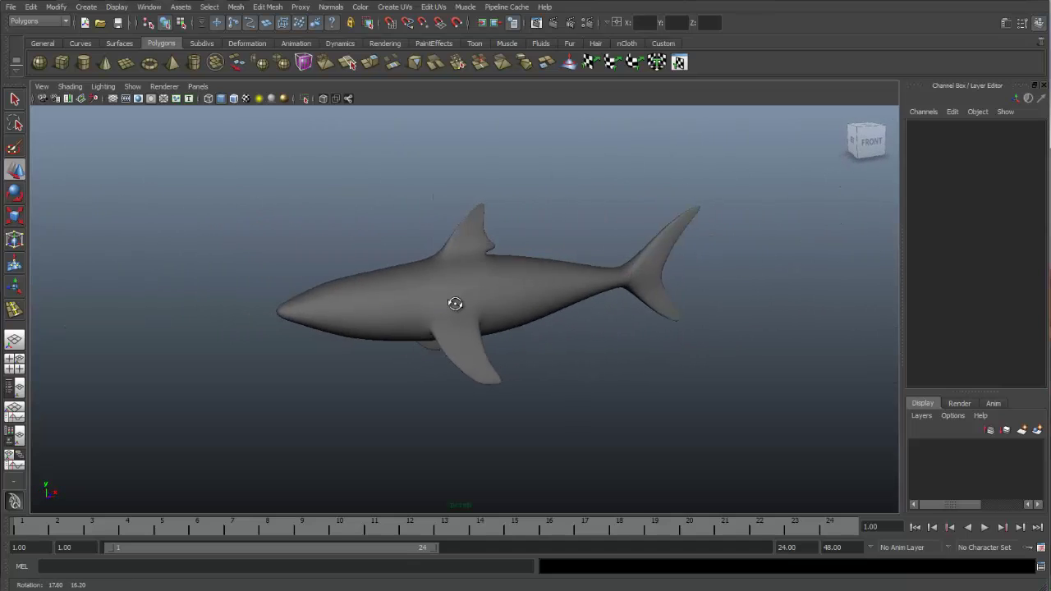
pyautogui.keyDown('alt'); pyautogui.moveTo(530, 305); pyautogui.dragTo(359, 354); pyautogui.keyUp('alt')
pyautogui.click(443, 399)
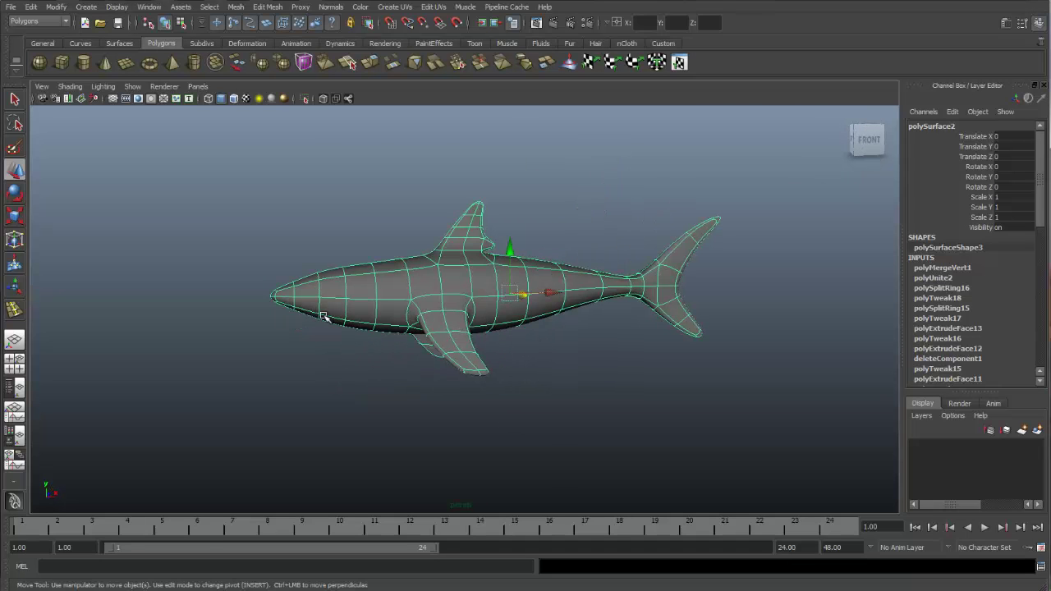
pyautogui.click(531, 348)
pyautogui.keyDown('alt'); pyautogui.moveTo(531, 348); pyautogui.dragTo(519, 288); pyautogui.keyUp('alt')
pyautogui.click(515, 289)
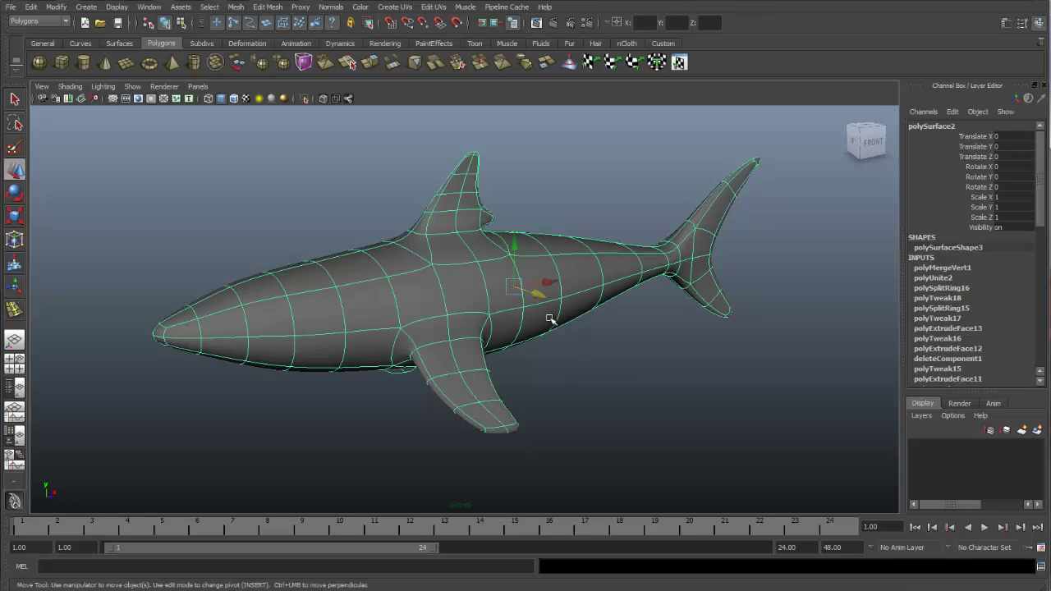